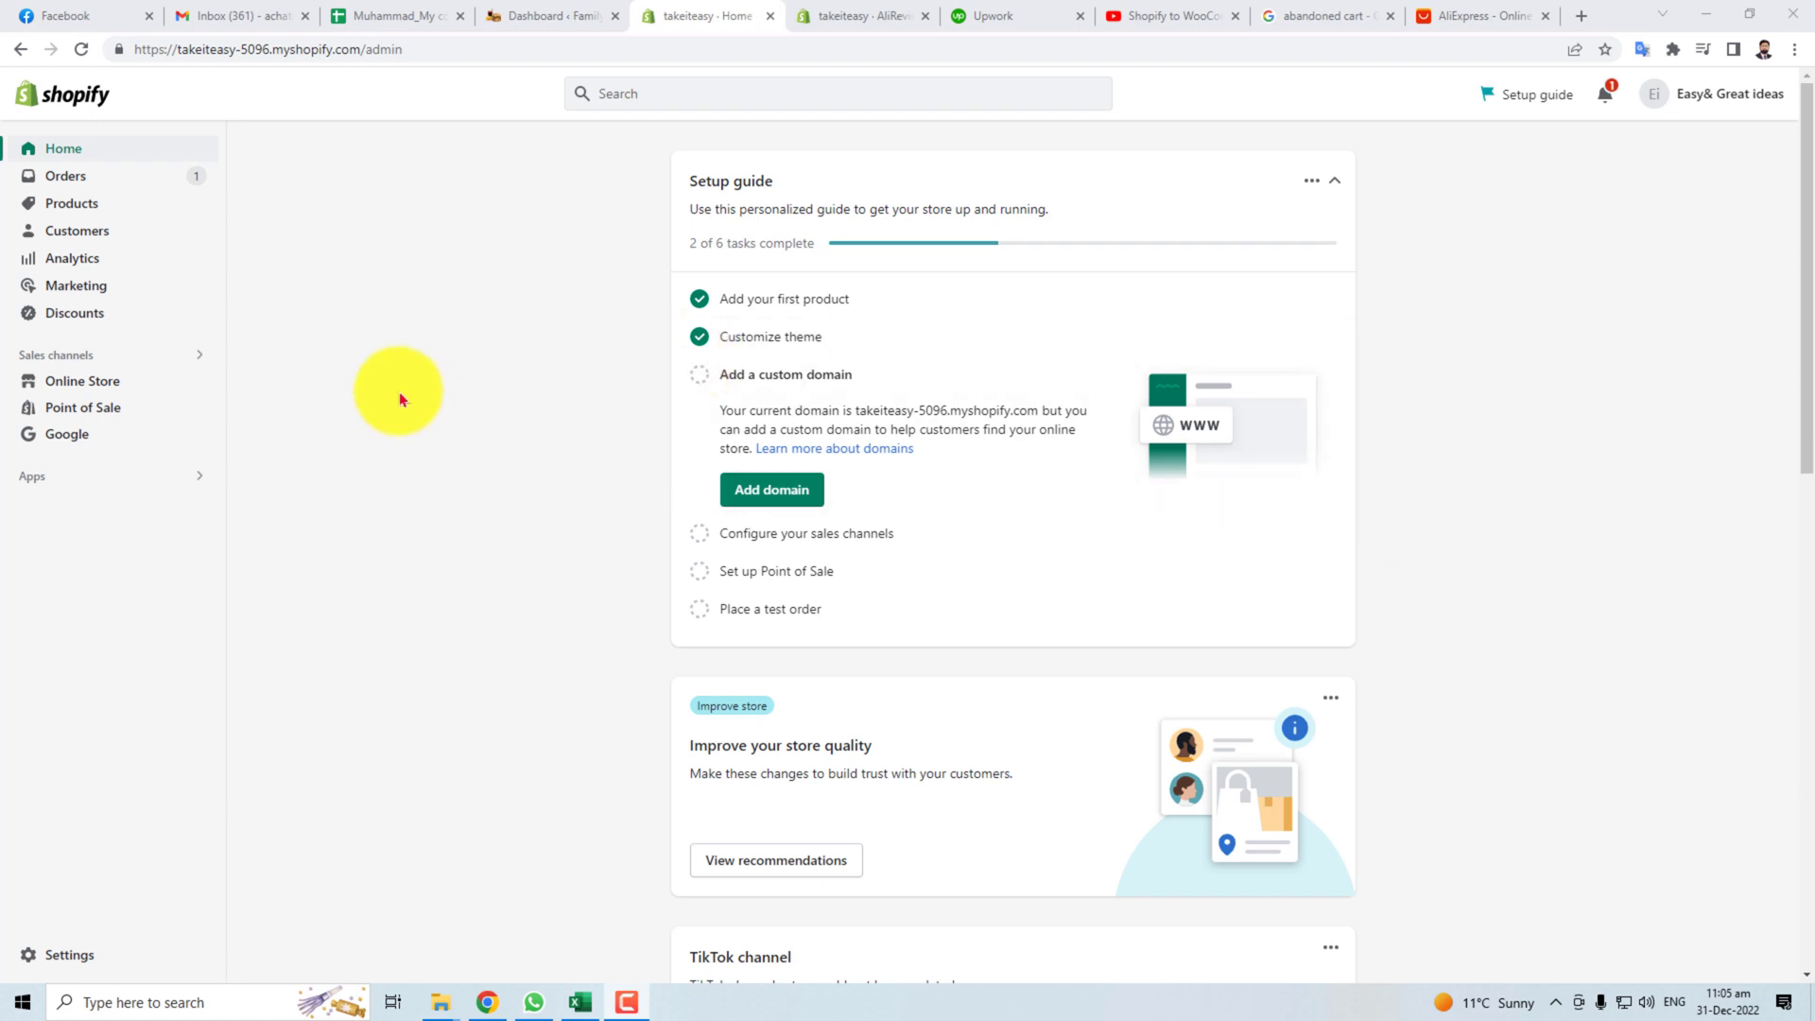
Go to Shopify's Settings > Apps and sales channels > Develop apps page.
click(42, 955)
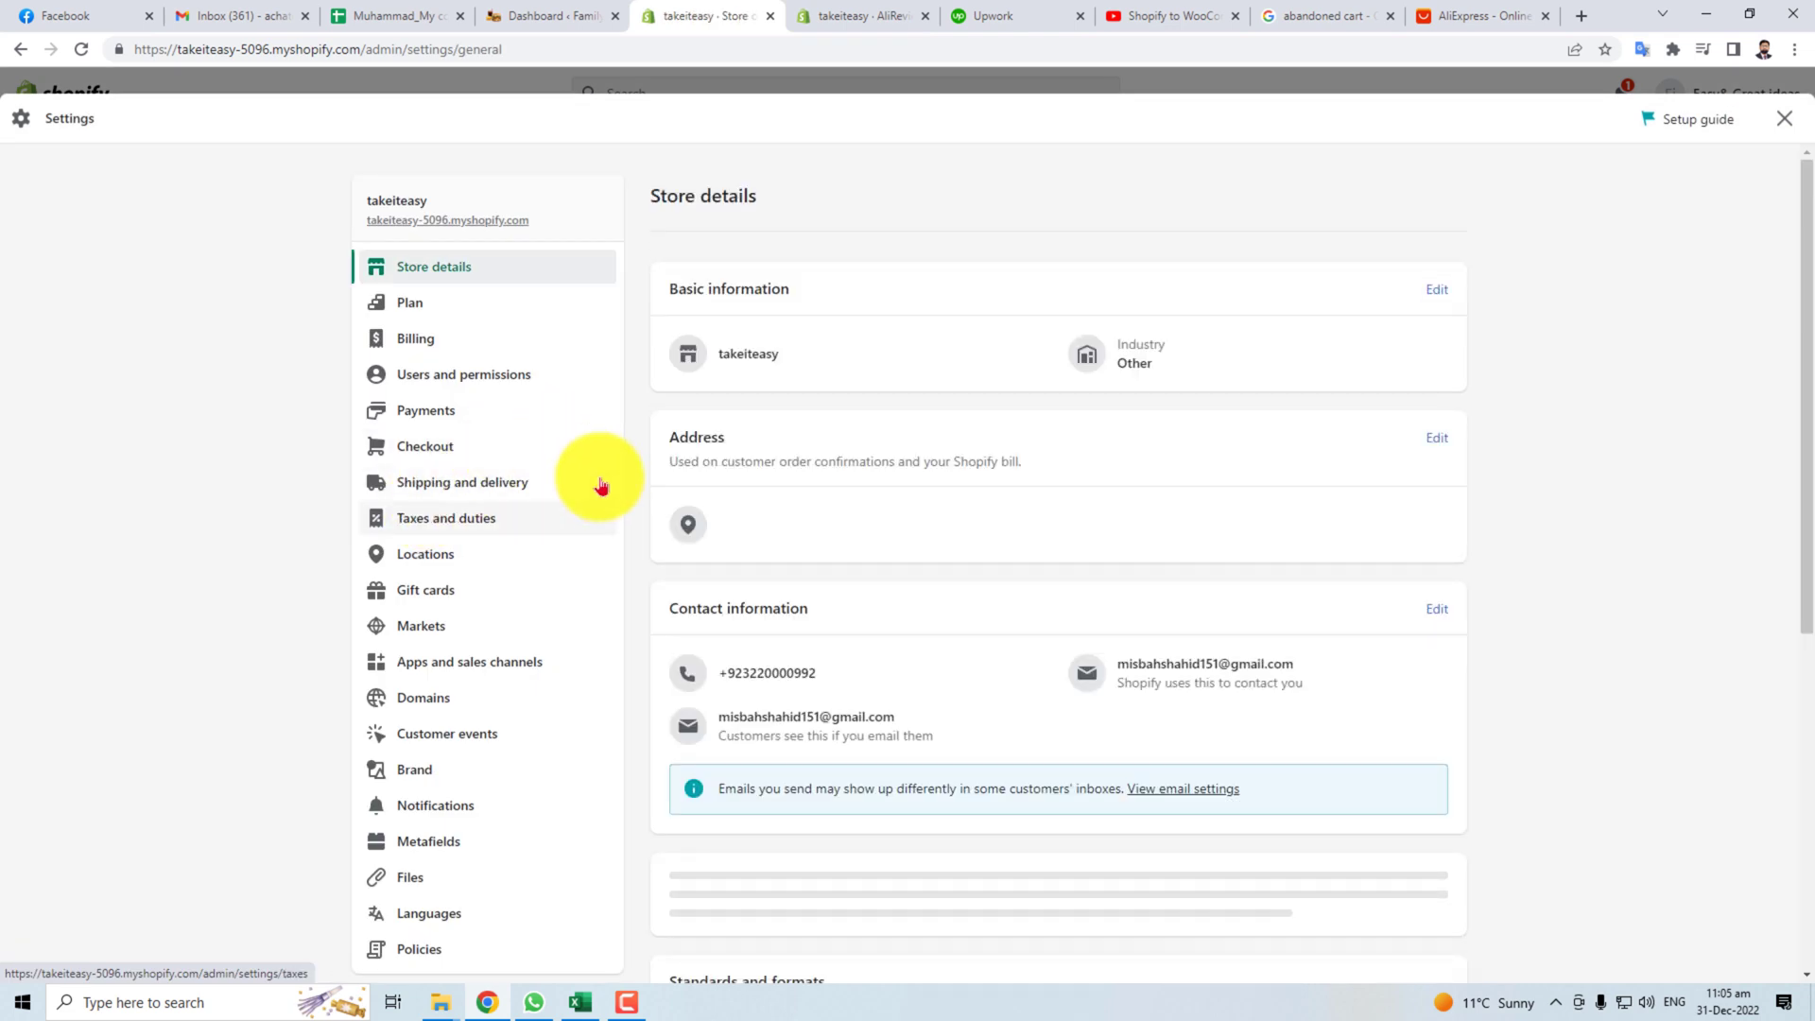
click(483, 671)
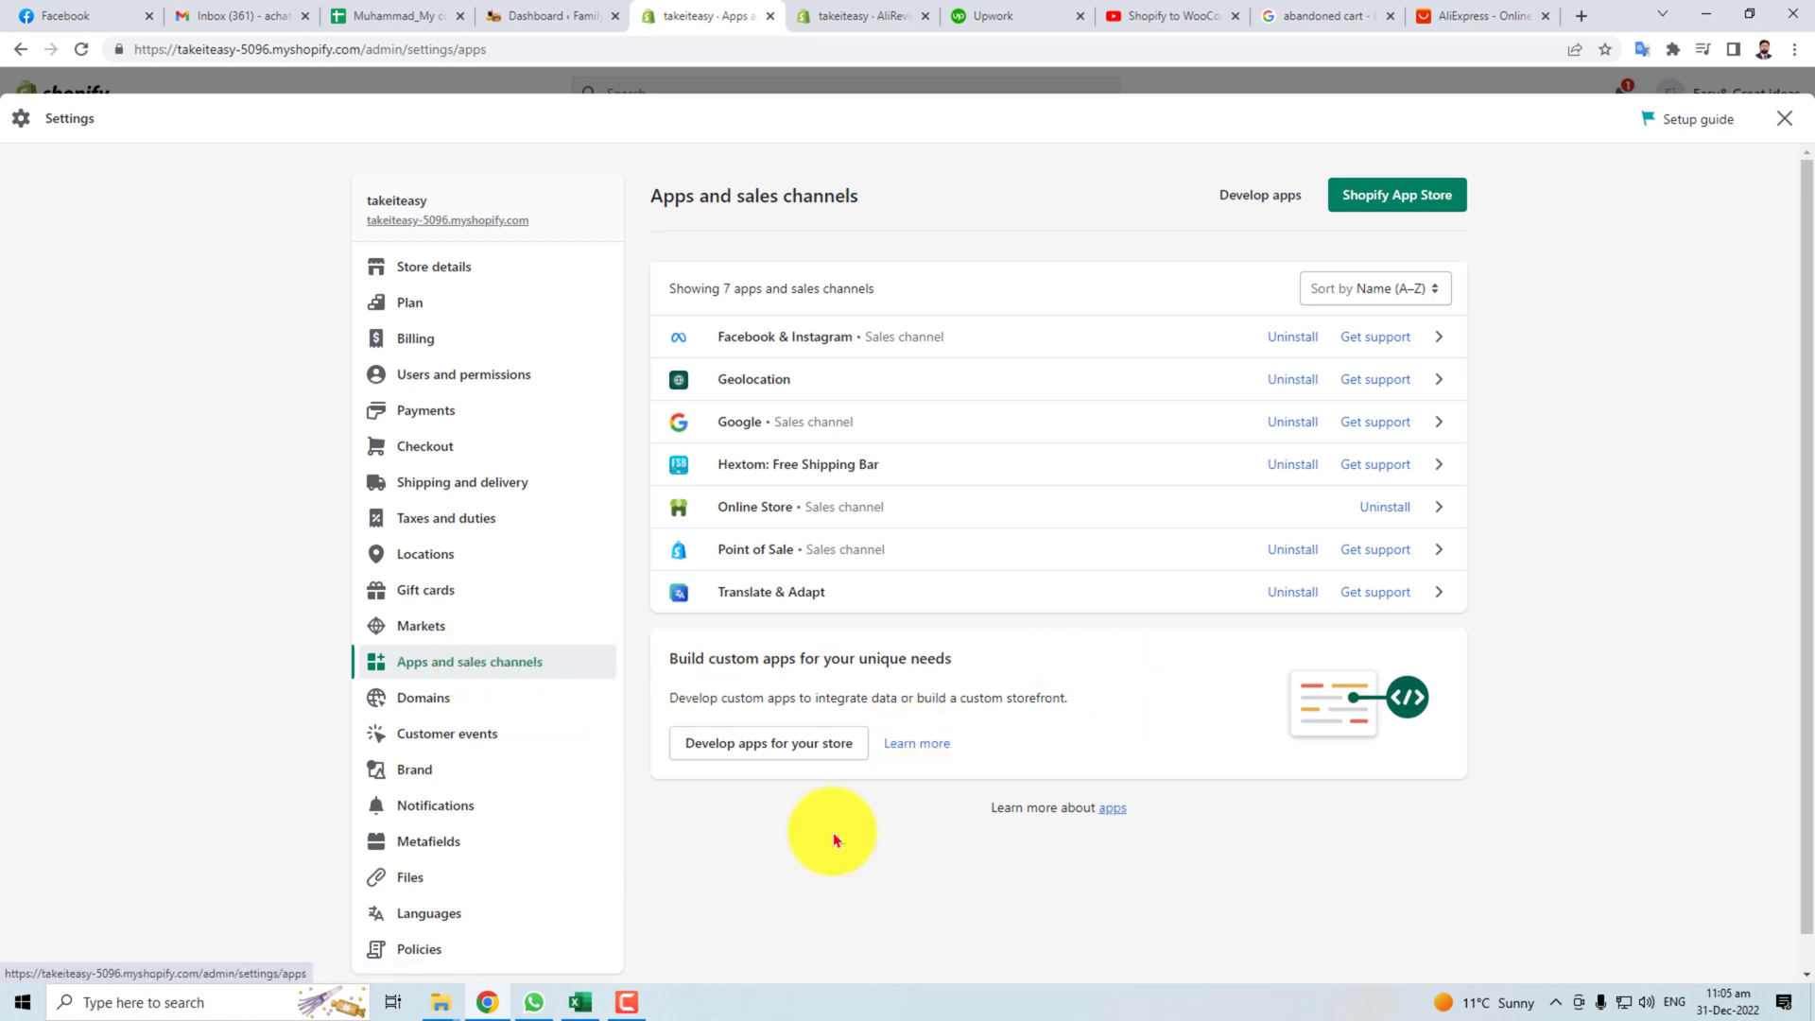
click(766, 754)
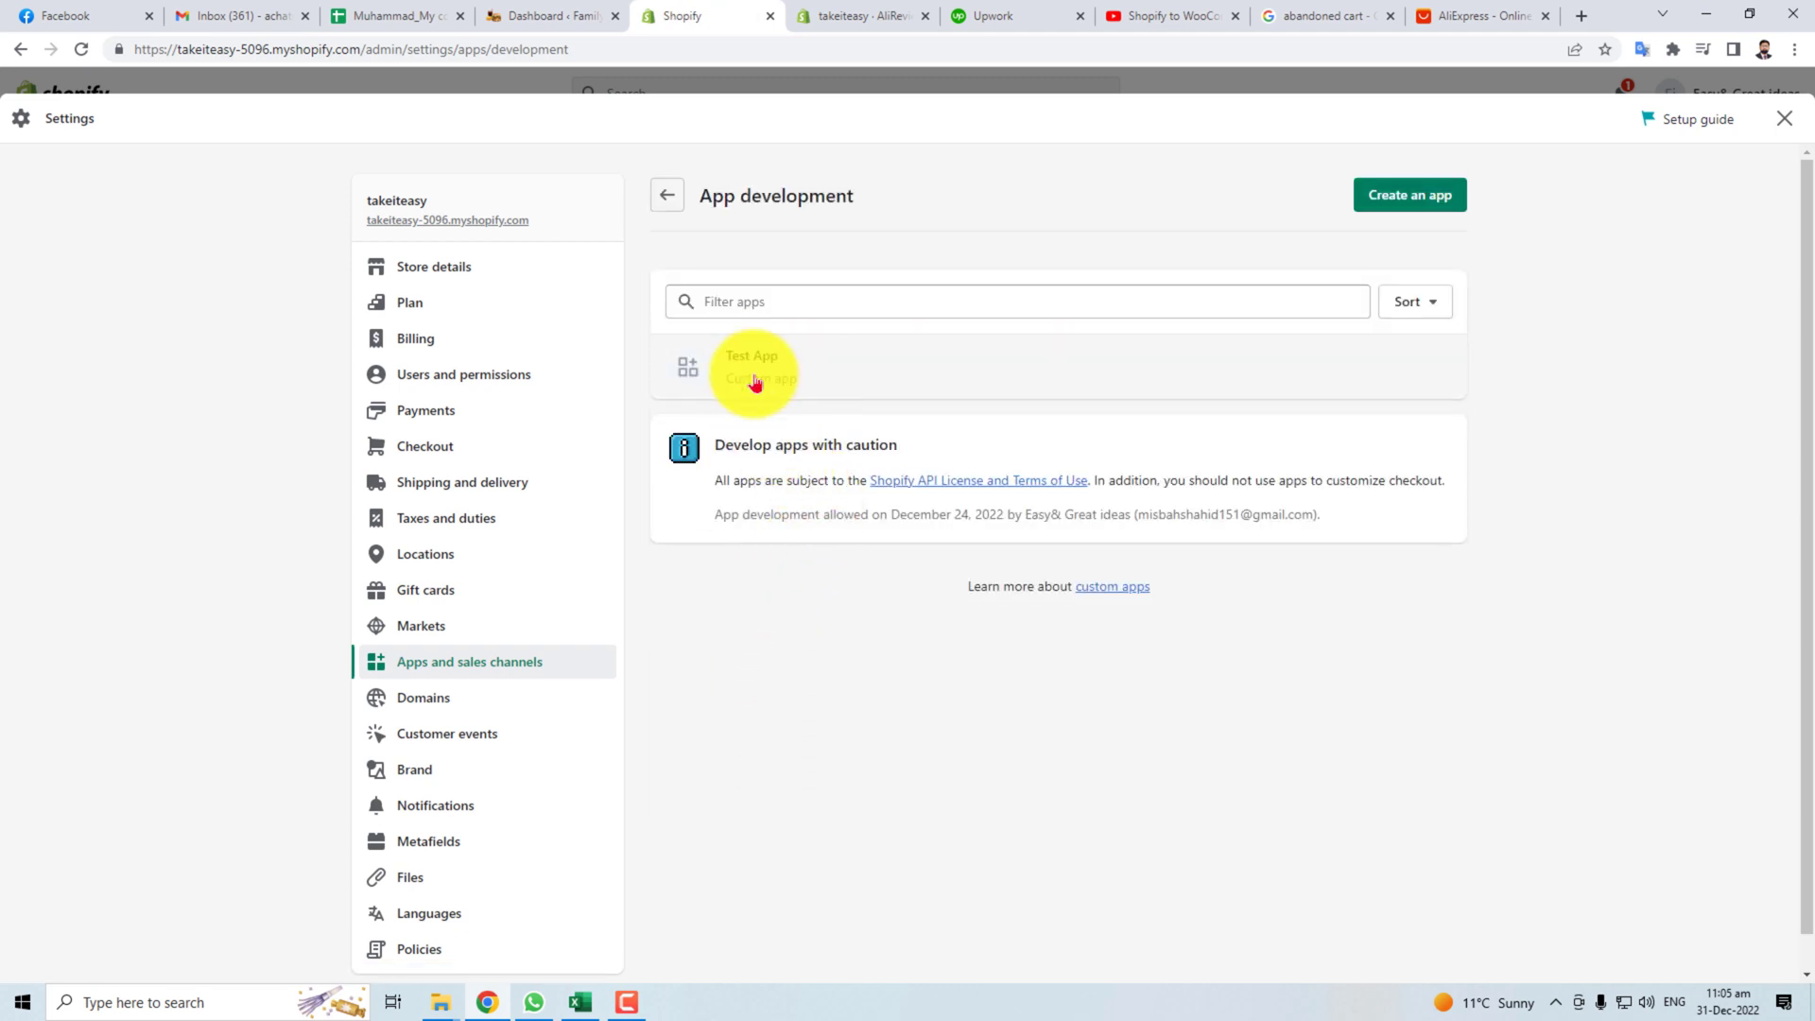
Create a new Shopify custom app named 'Wordpressconnect'.
click(1415, 205)
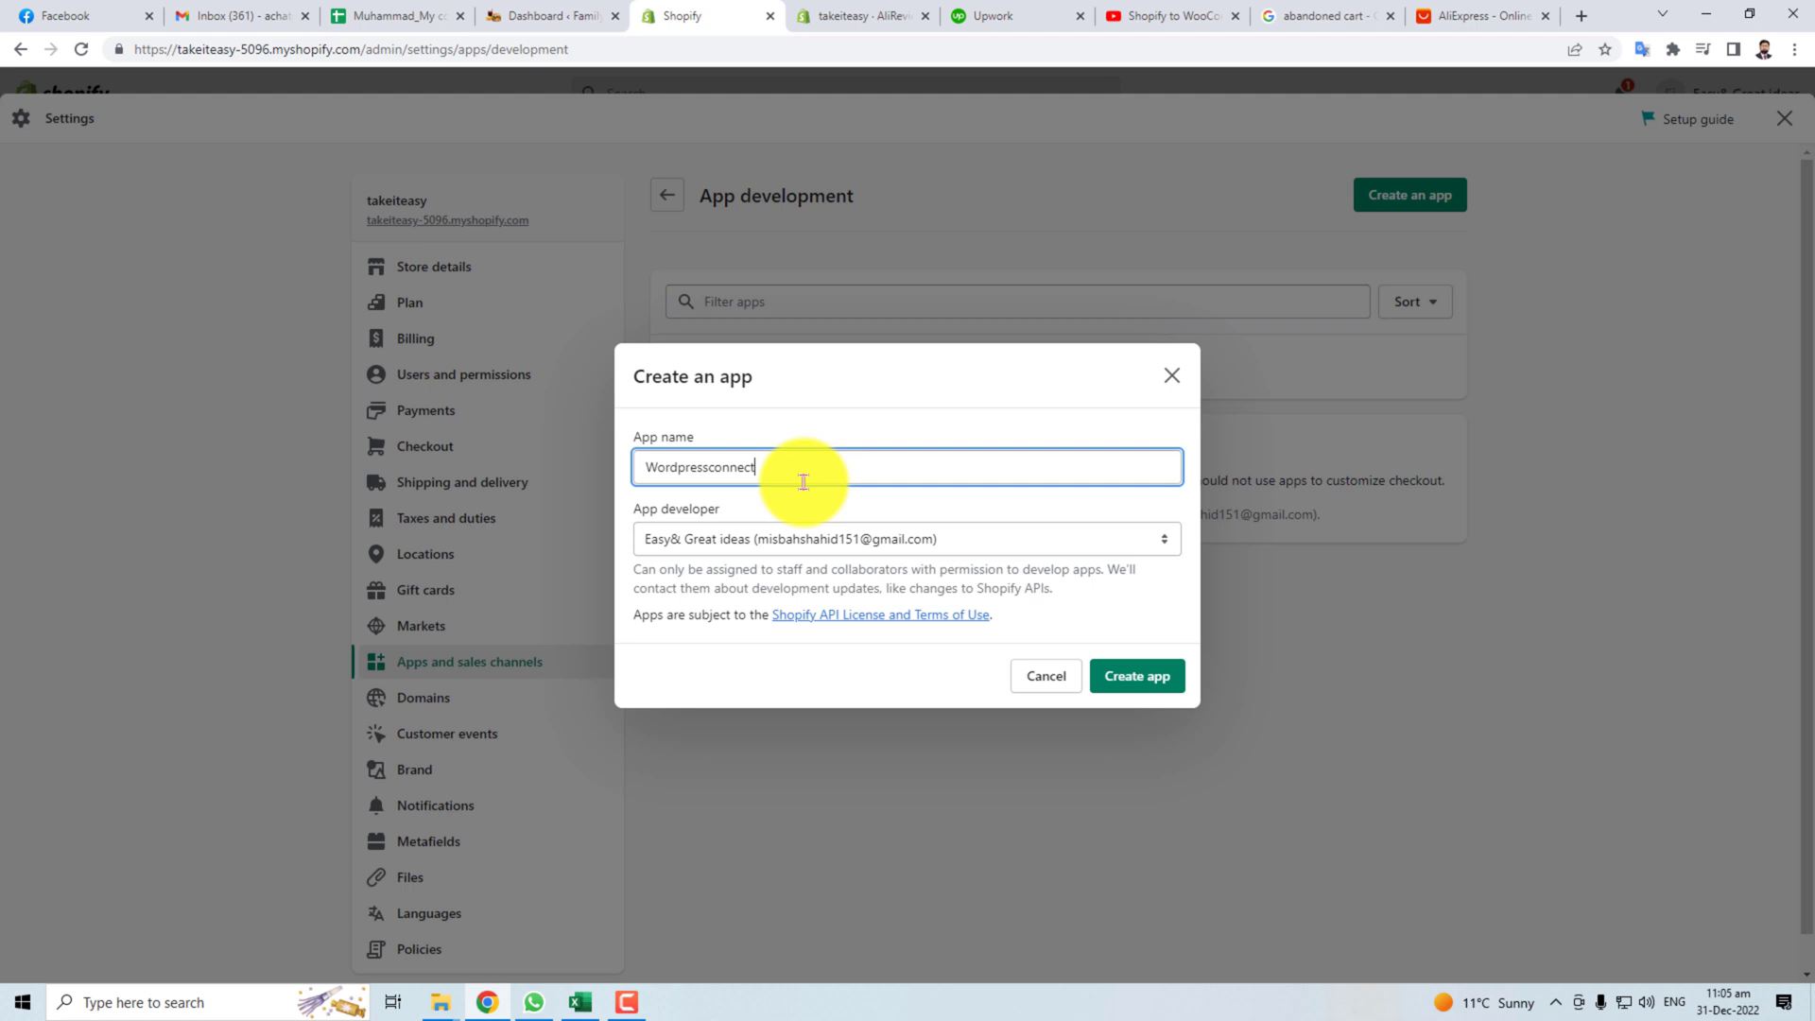
text(Wordpressconnect)
click(1130, 680)
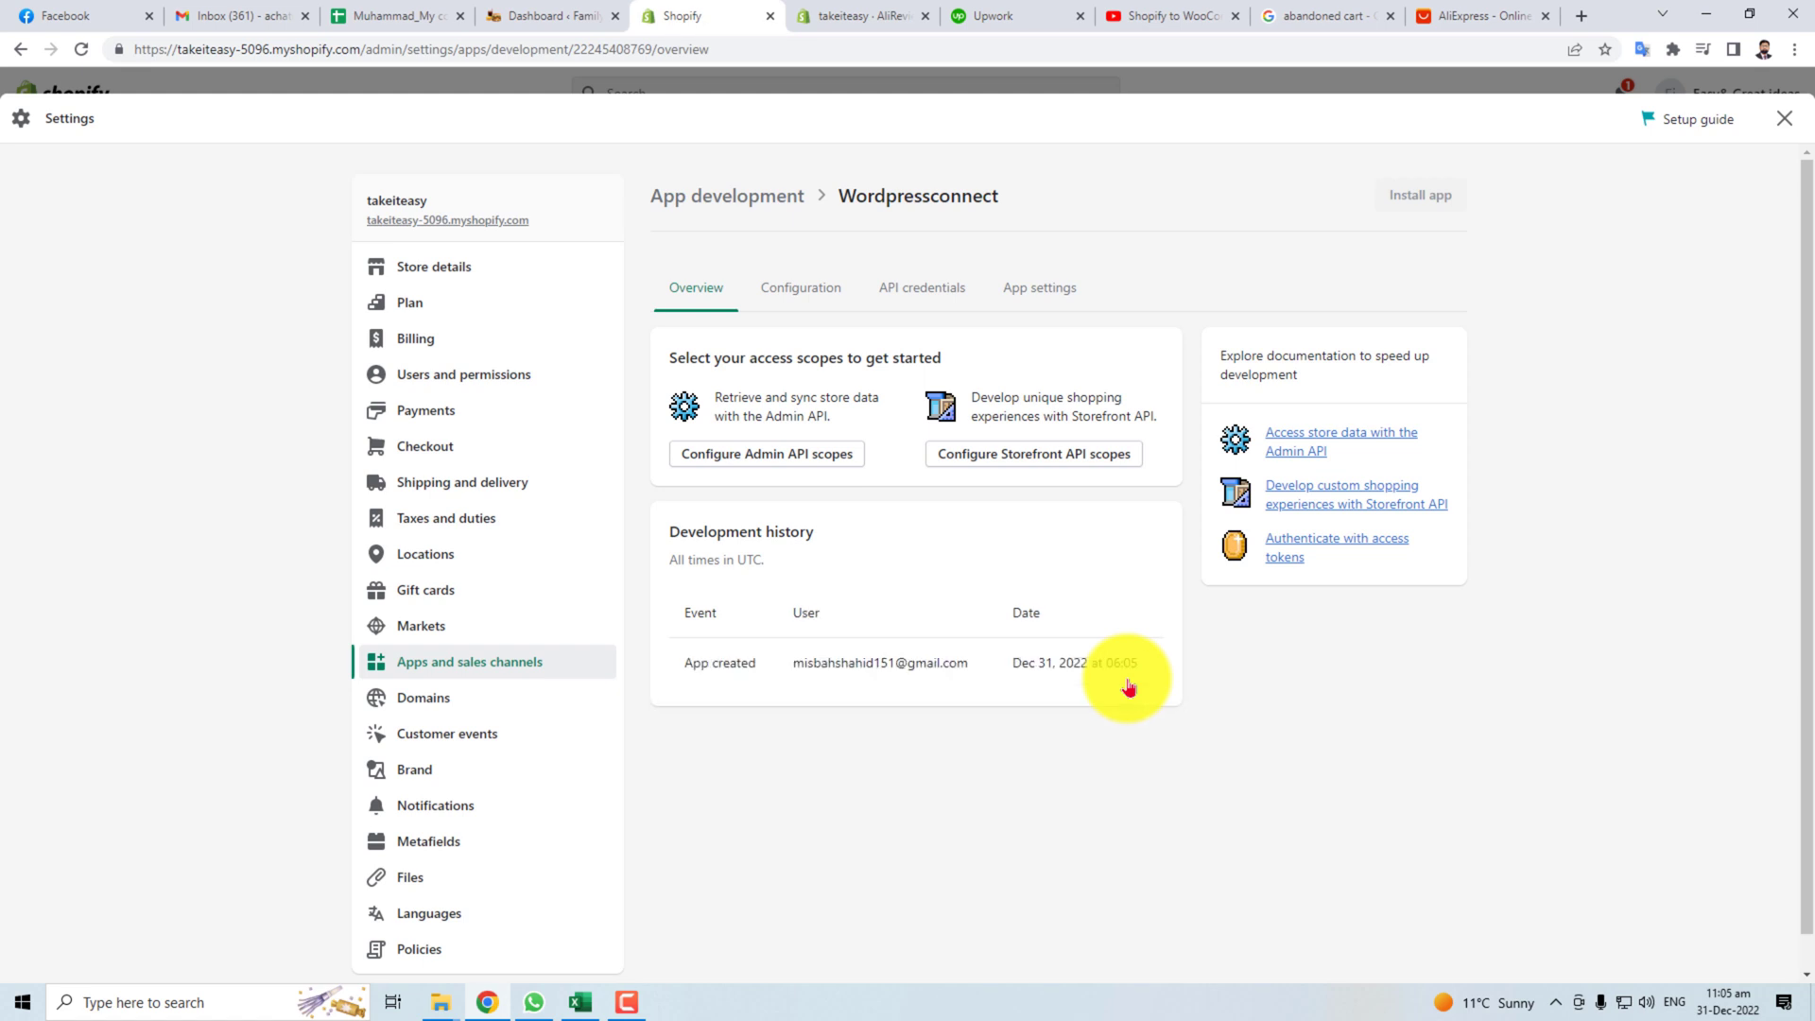
In the Admin API scopes, tick read_analytics and read/write inventory, and clear the files scopes.
click(844, 458)
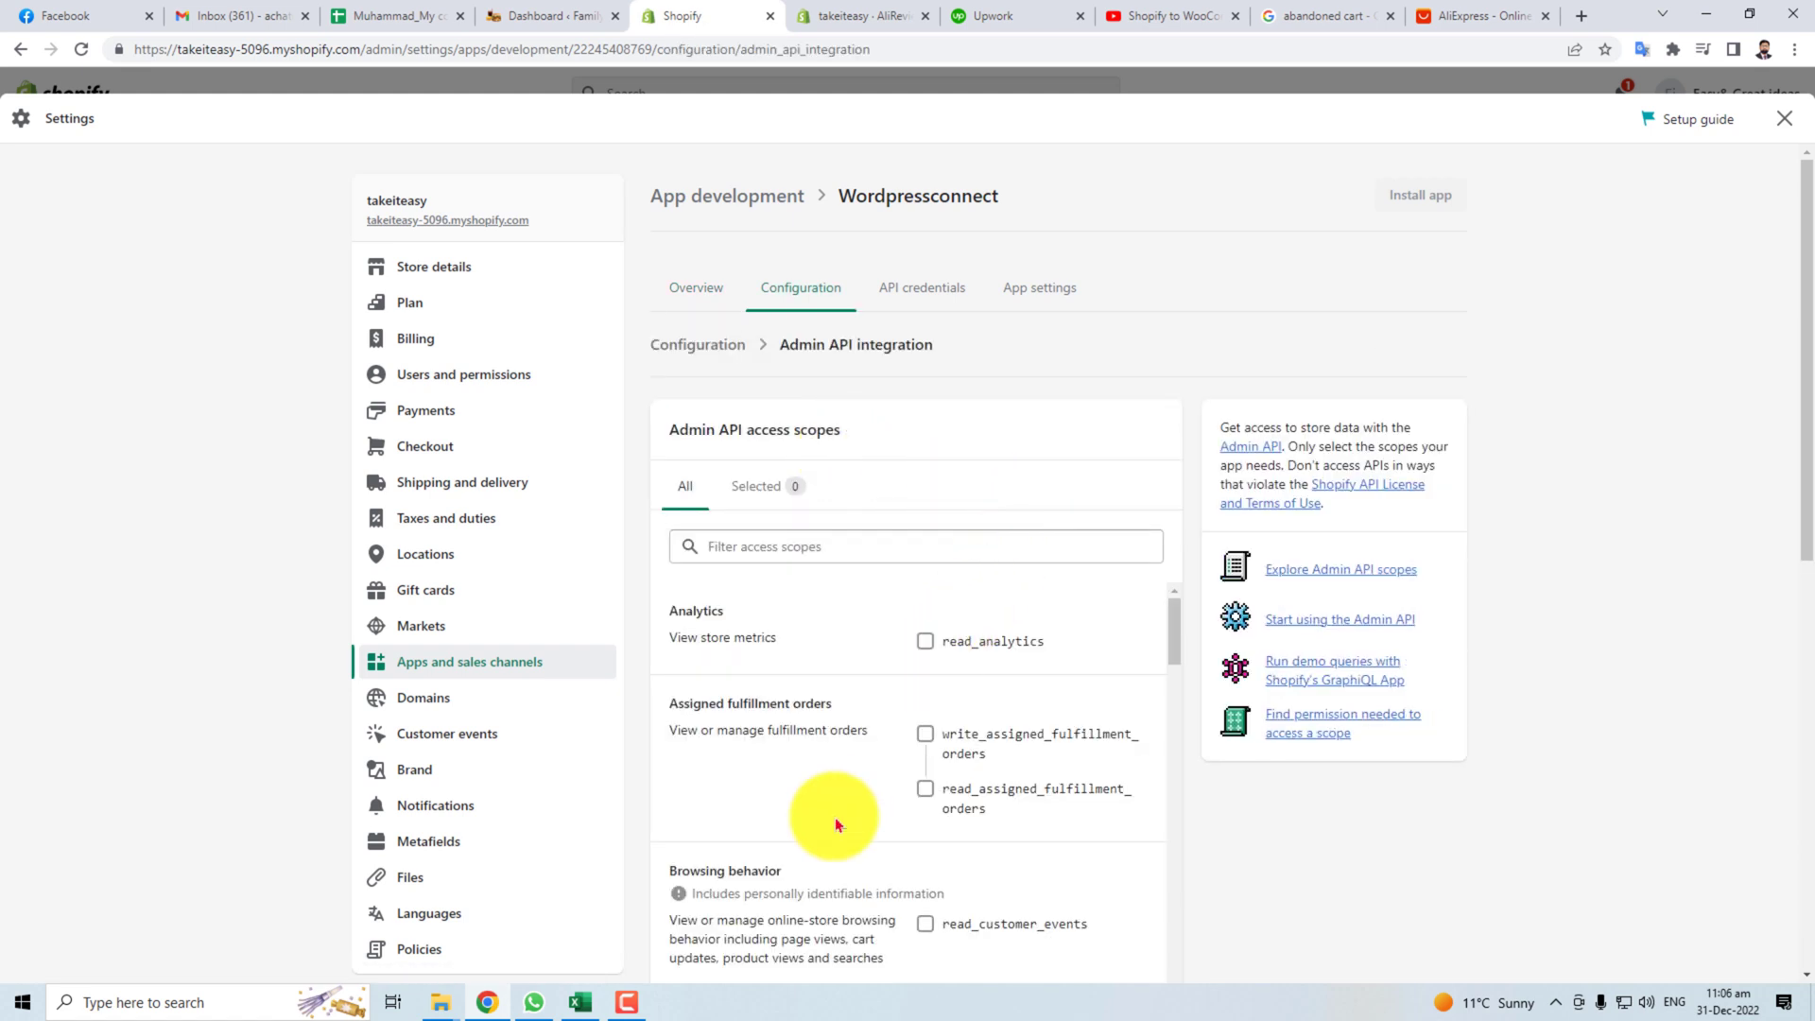
scroll(832, 820, down, 3)
scroll(832, 821, up, 3)
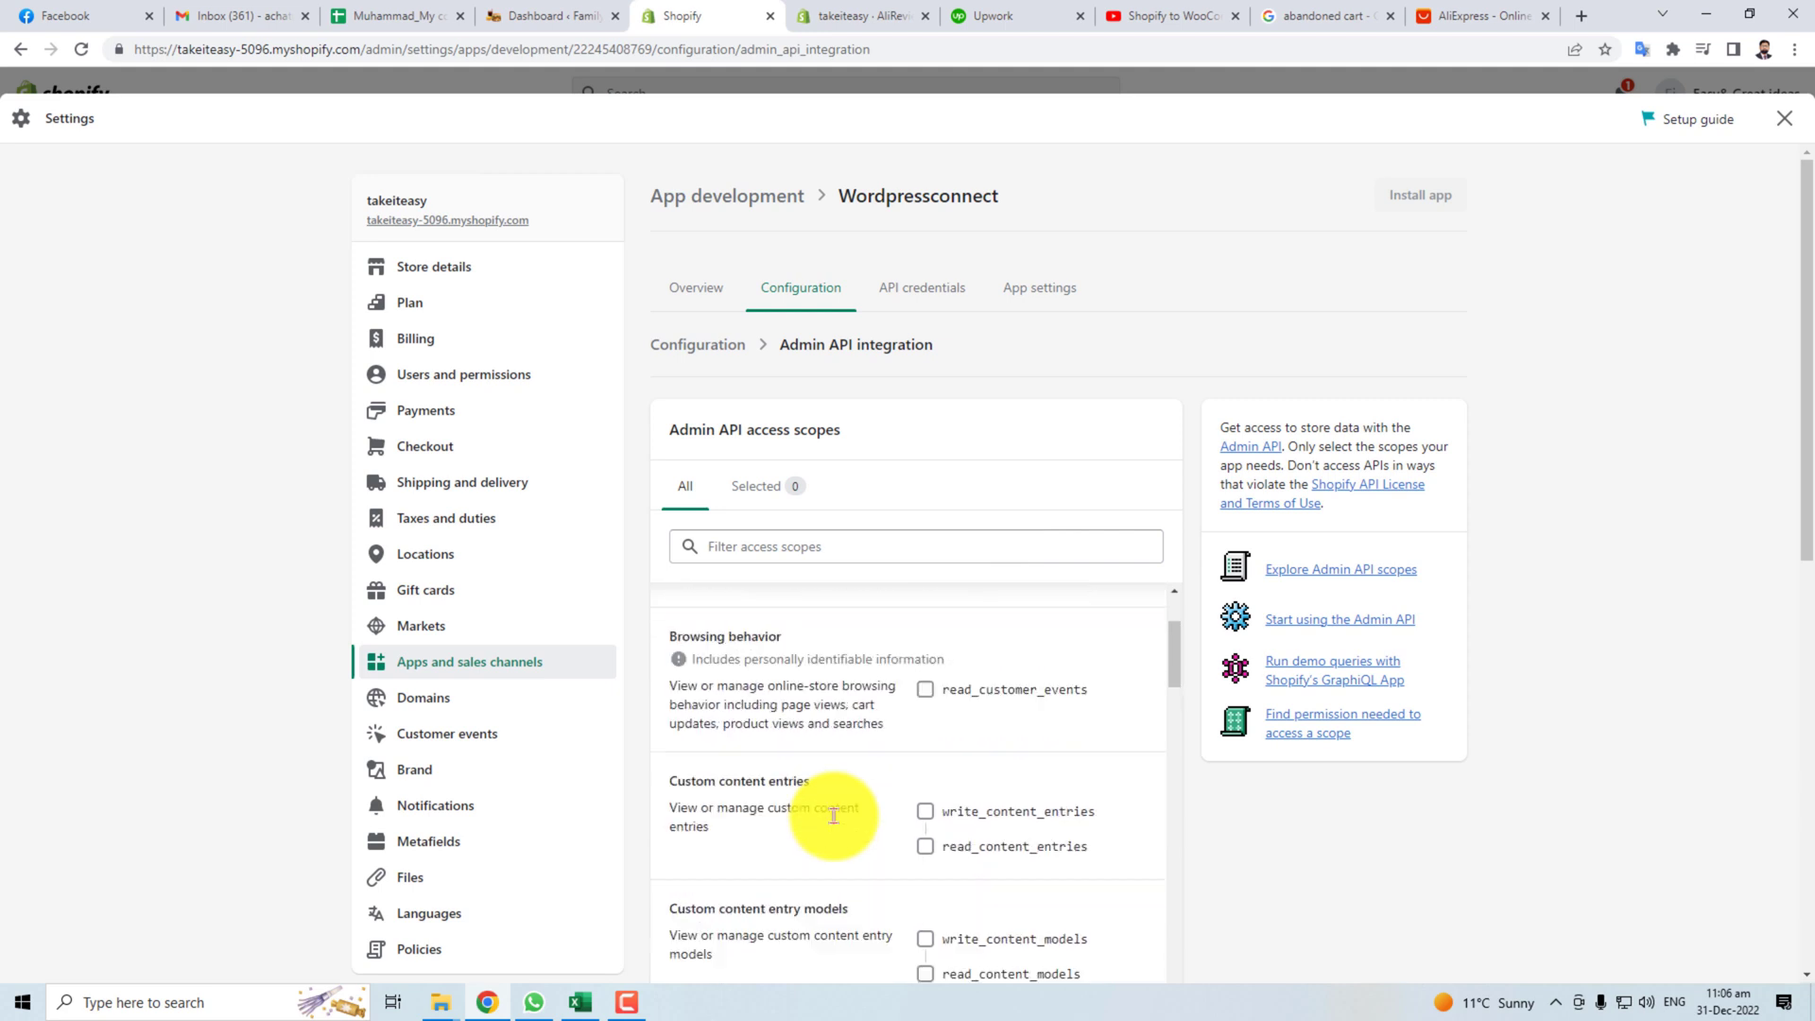
drag(1806, 307, 1768, 482)
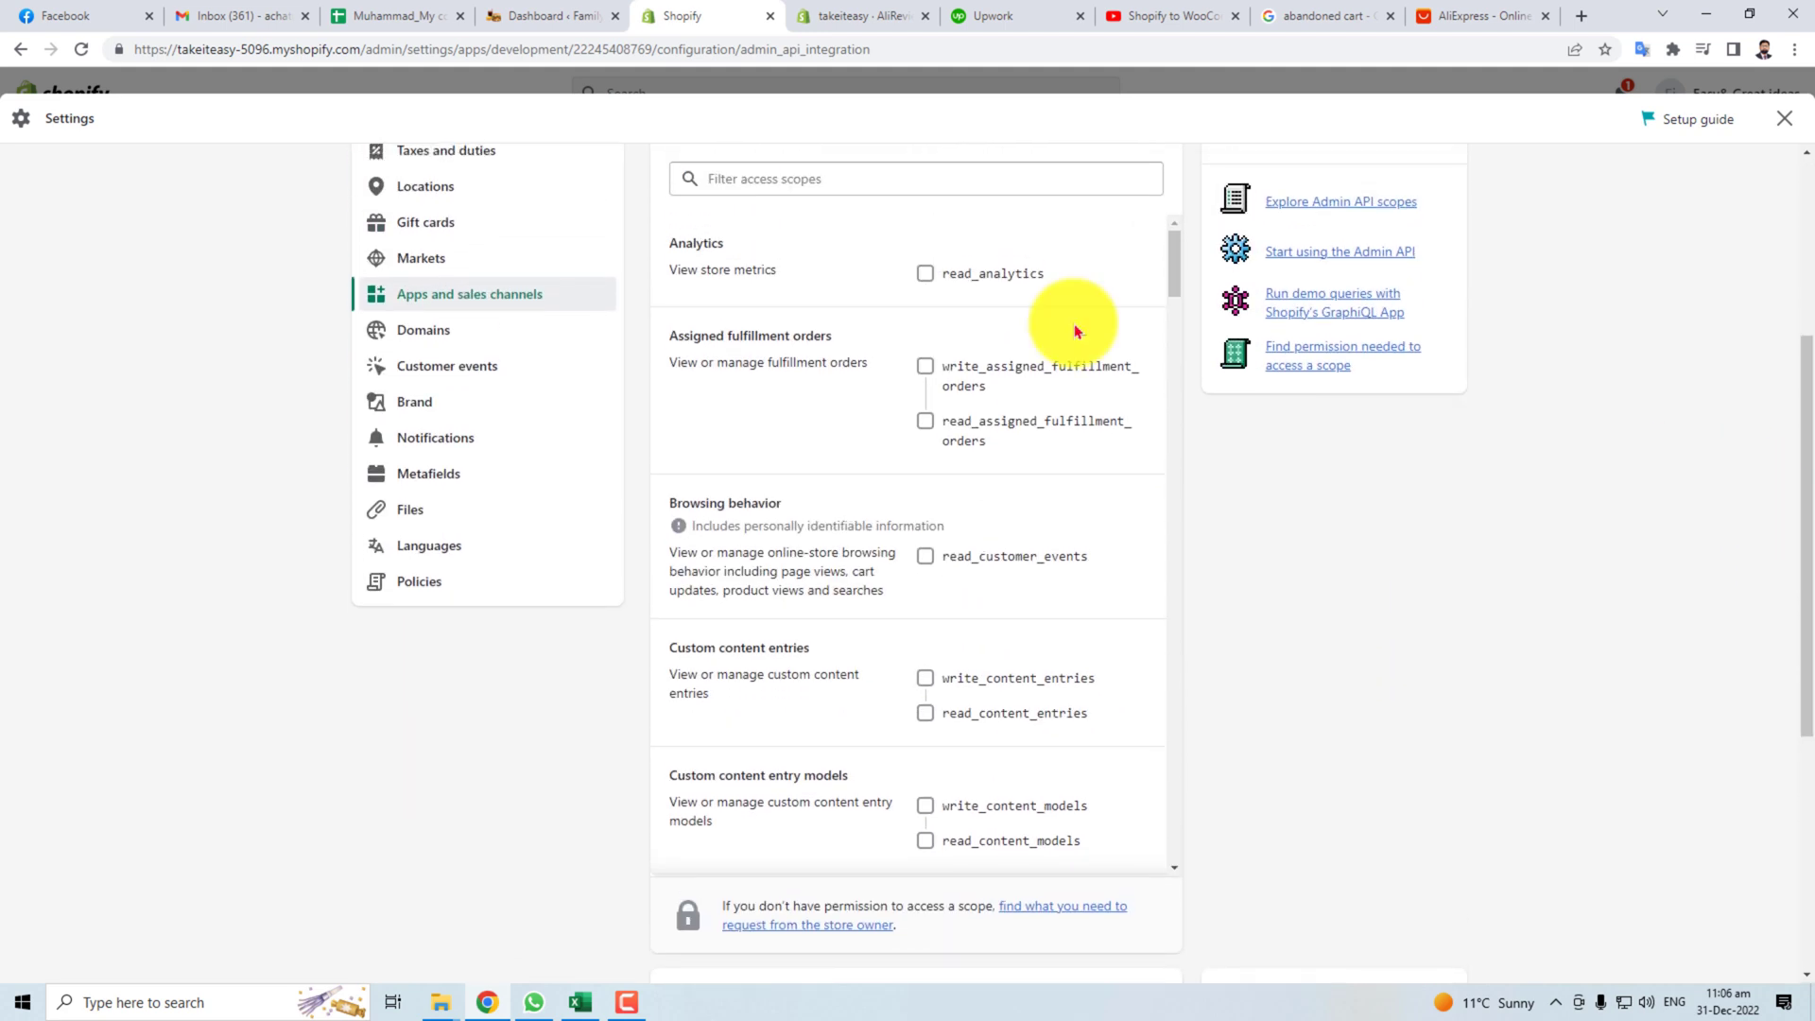
click(923, 276)
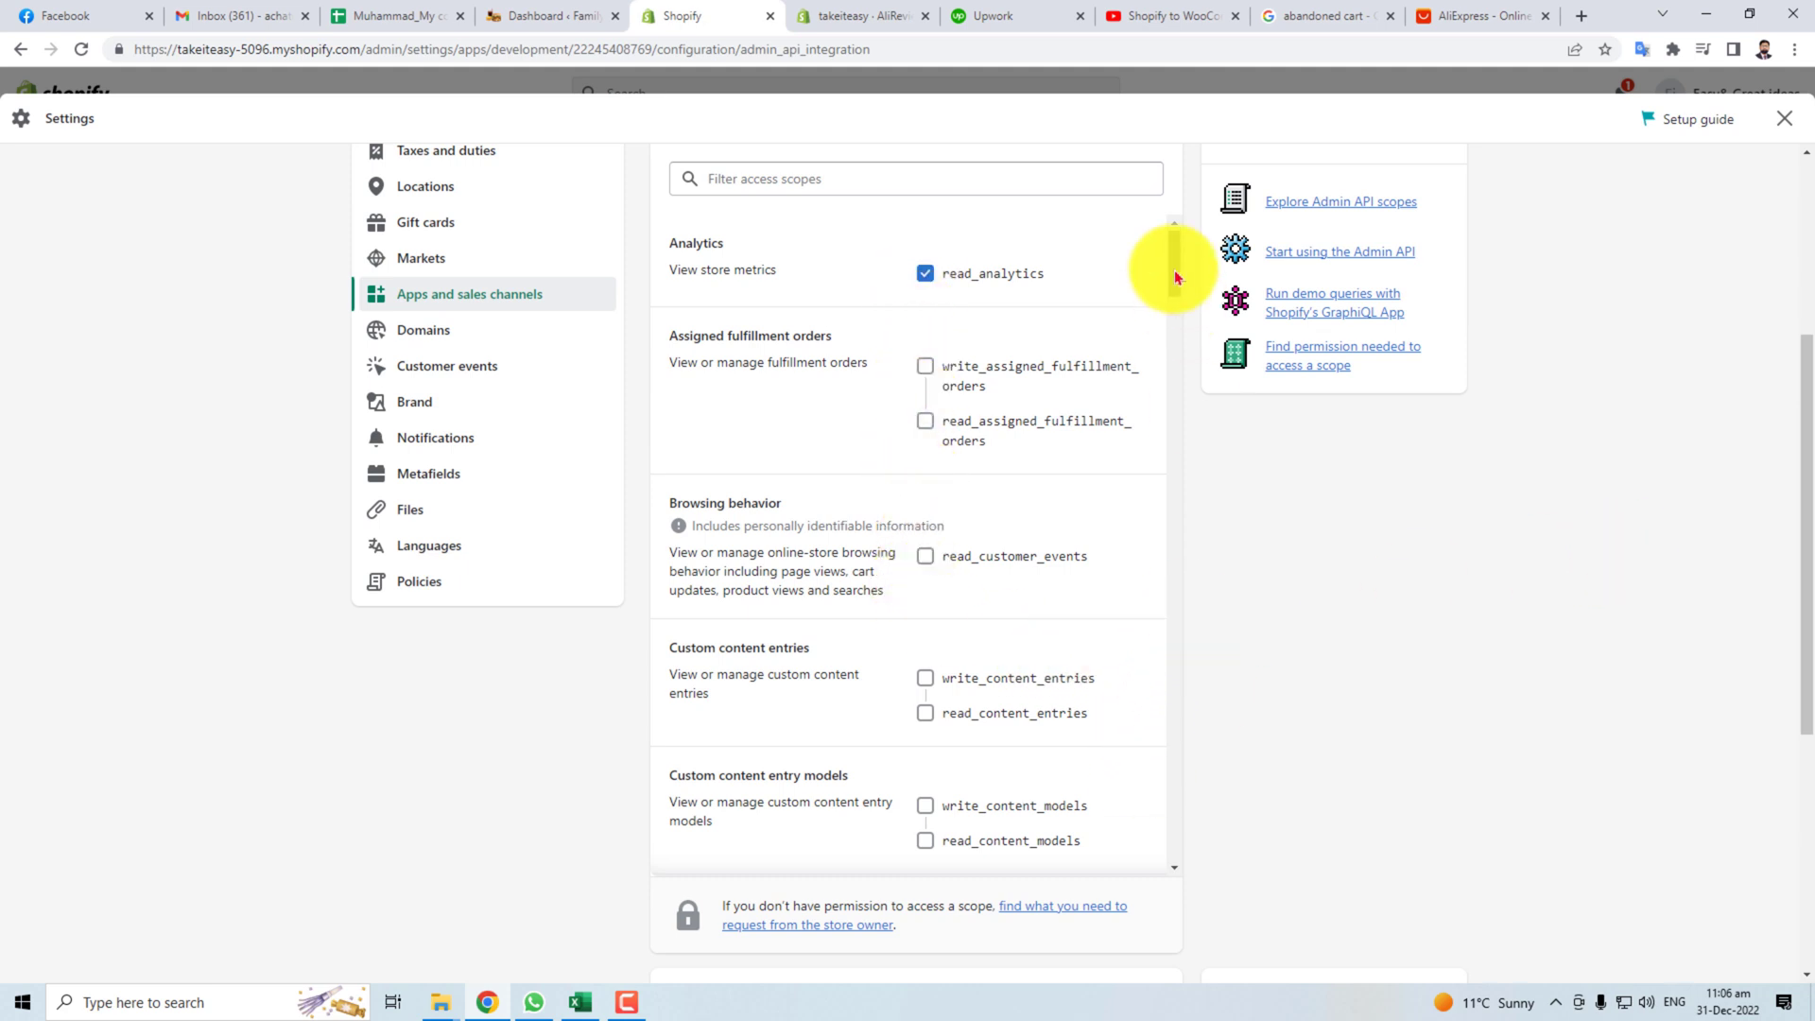
drag(1174, 275, 1207, 401)
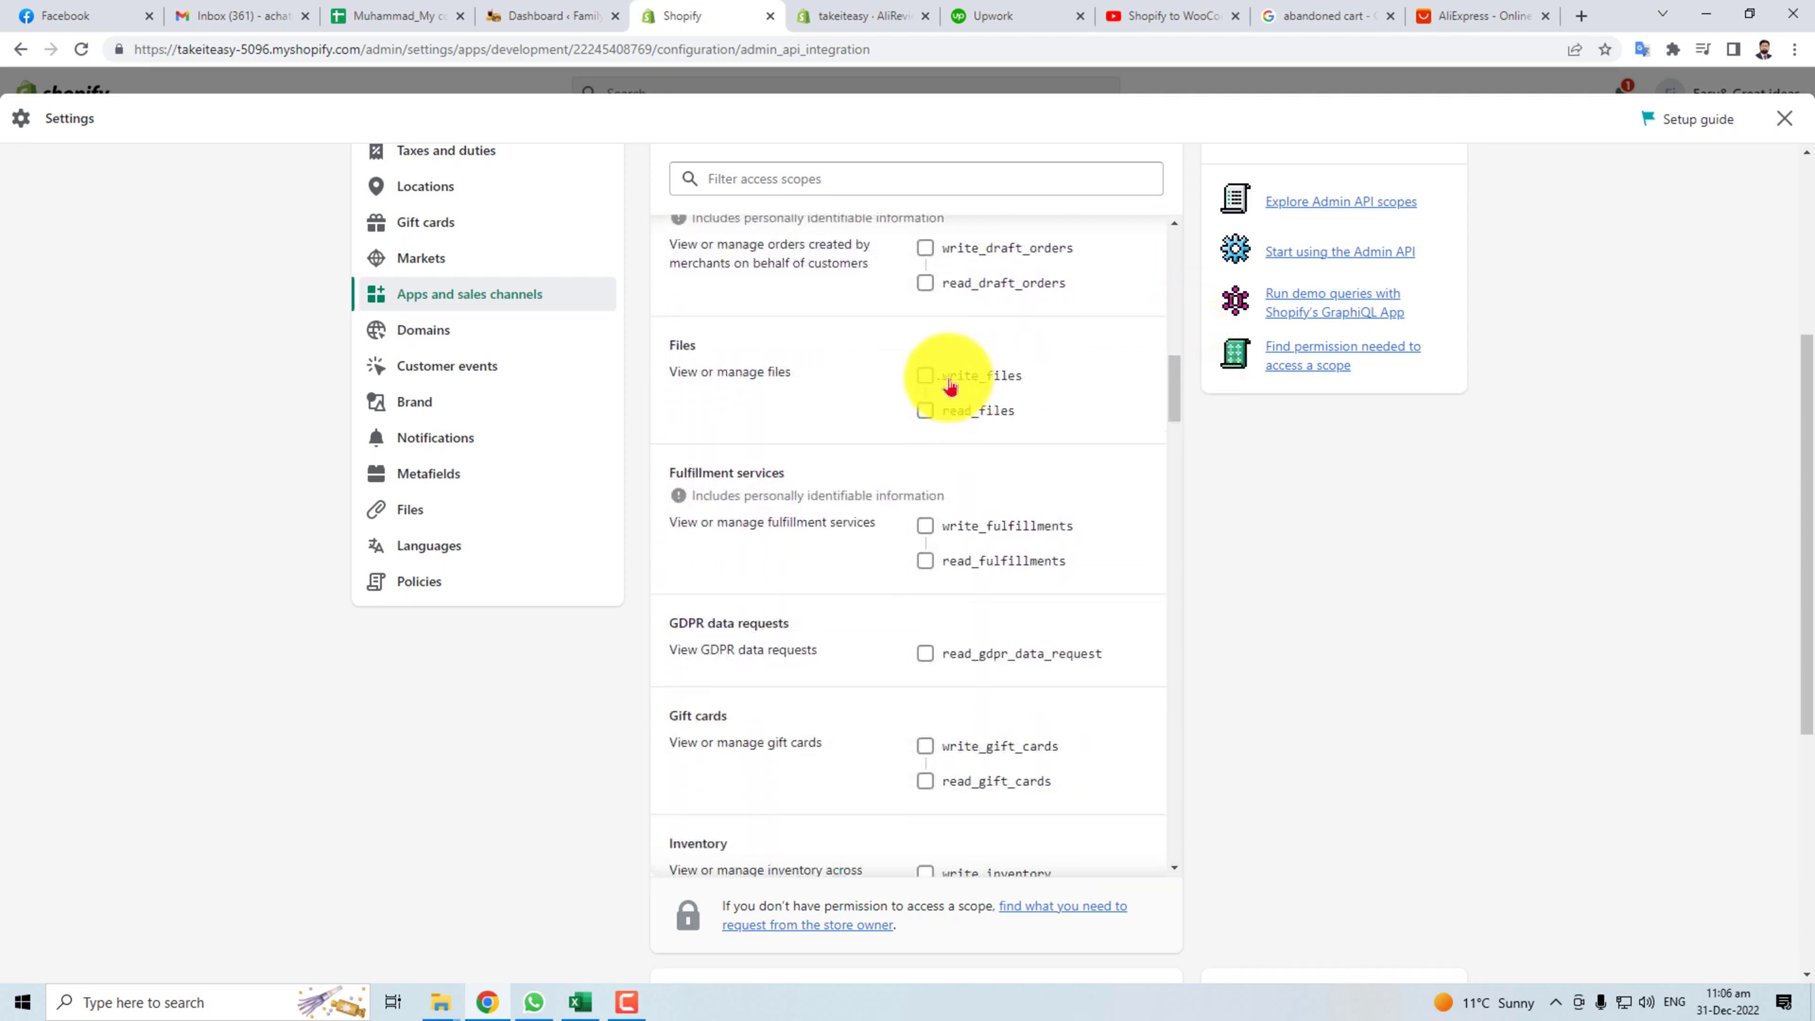
click(924, 417)
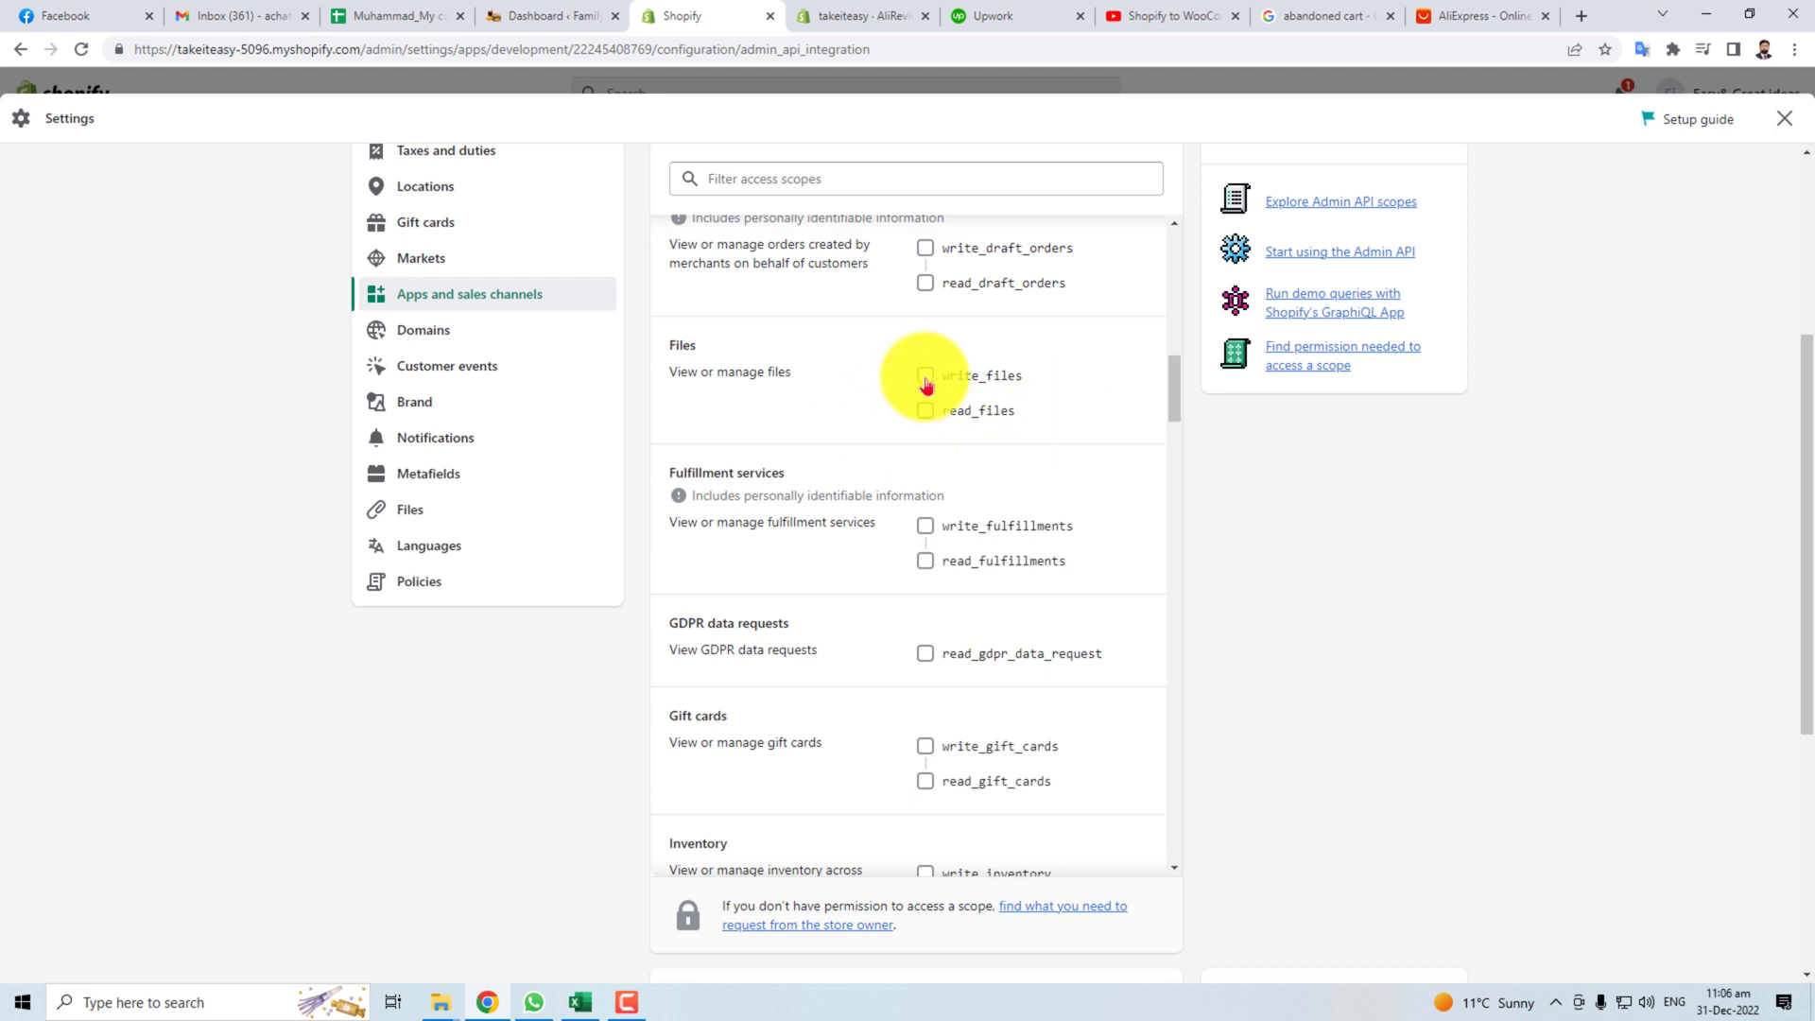
drag(1178, 378, 1174, 429)
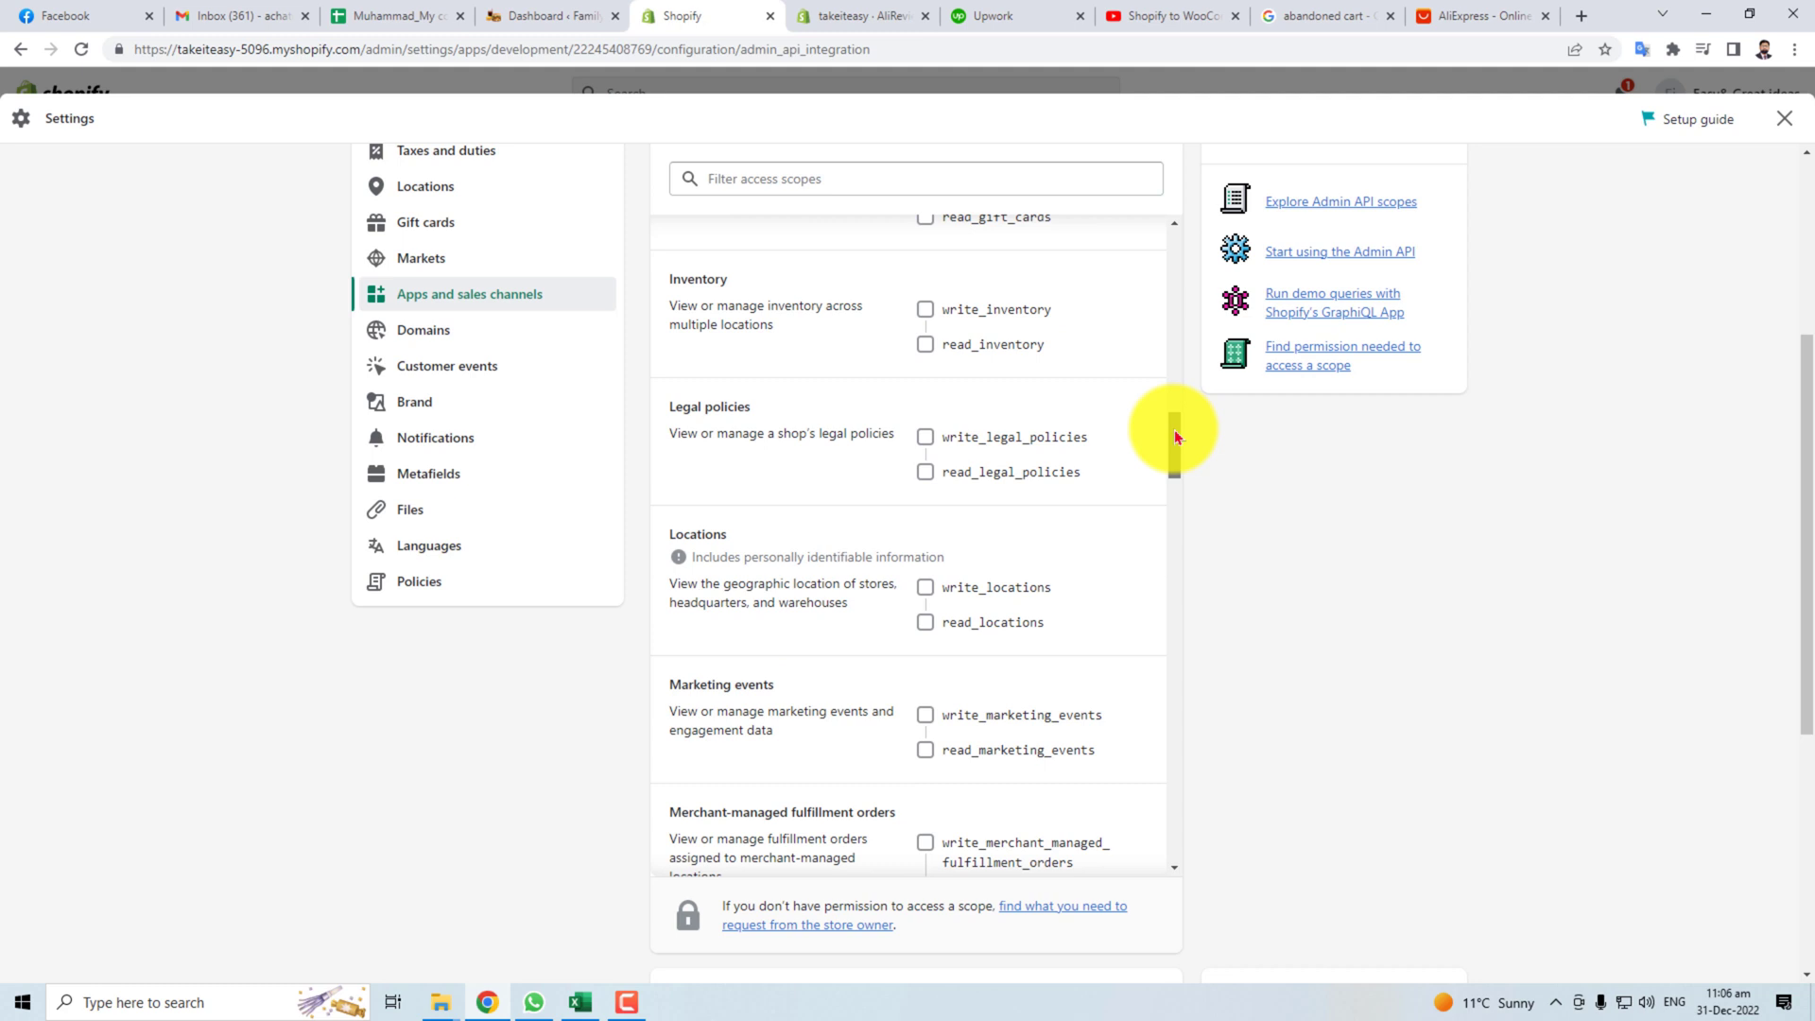
click(925, 302)
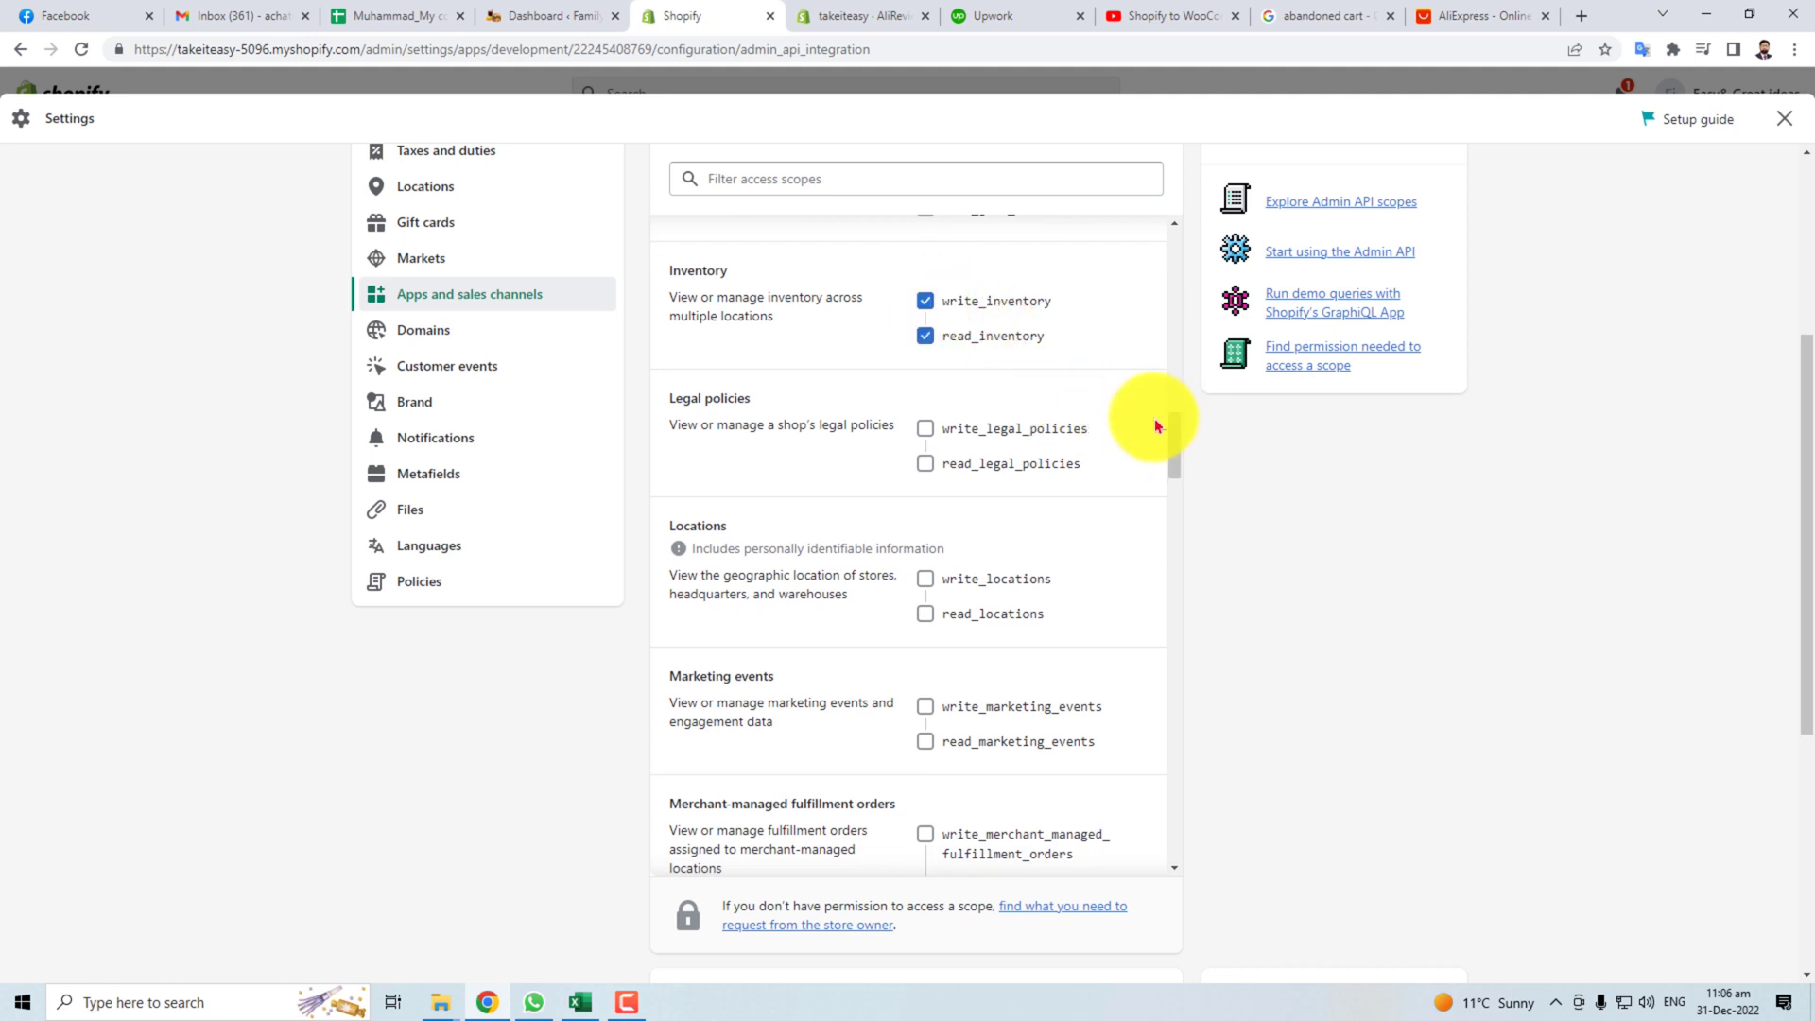
Tick scopes for online store navigation and pages, product feeds, listings, products, purchase options and reports.
drag(1182, 459, 1184, 511)
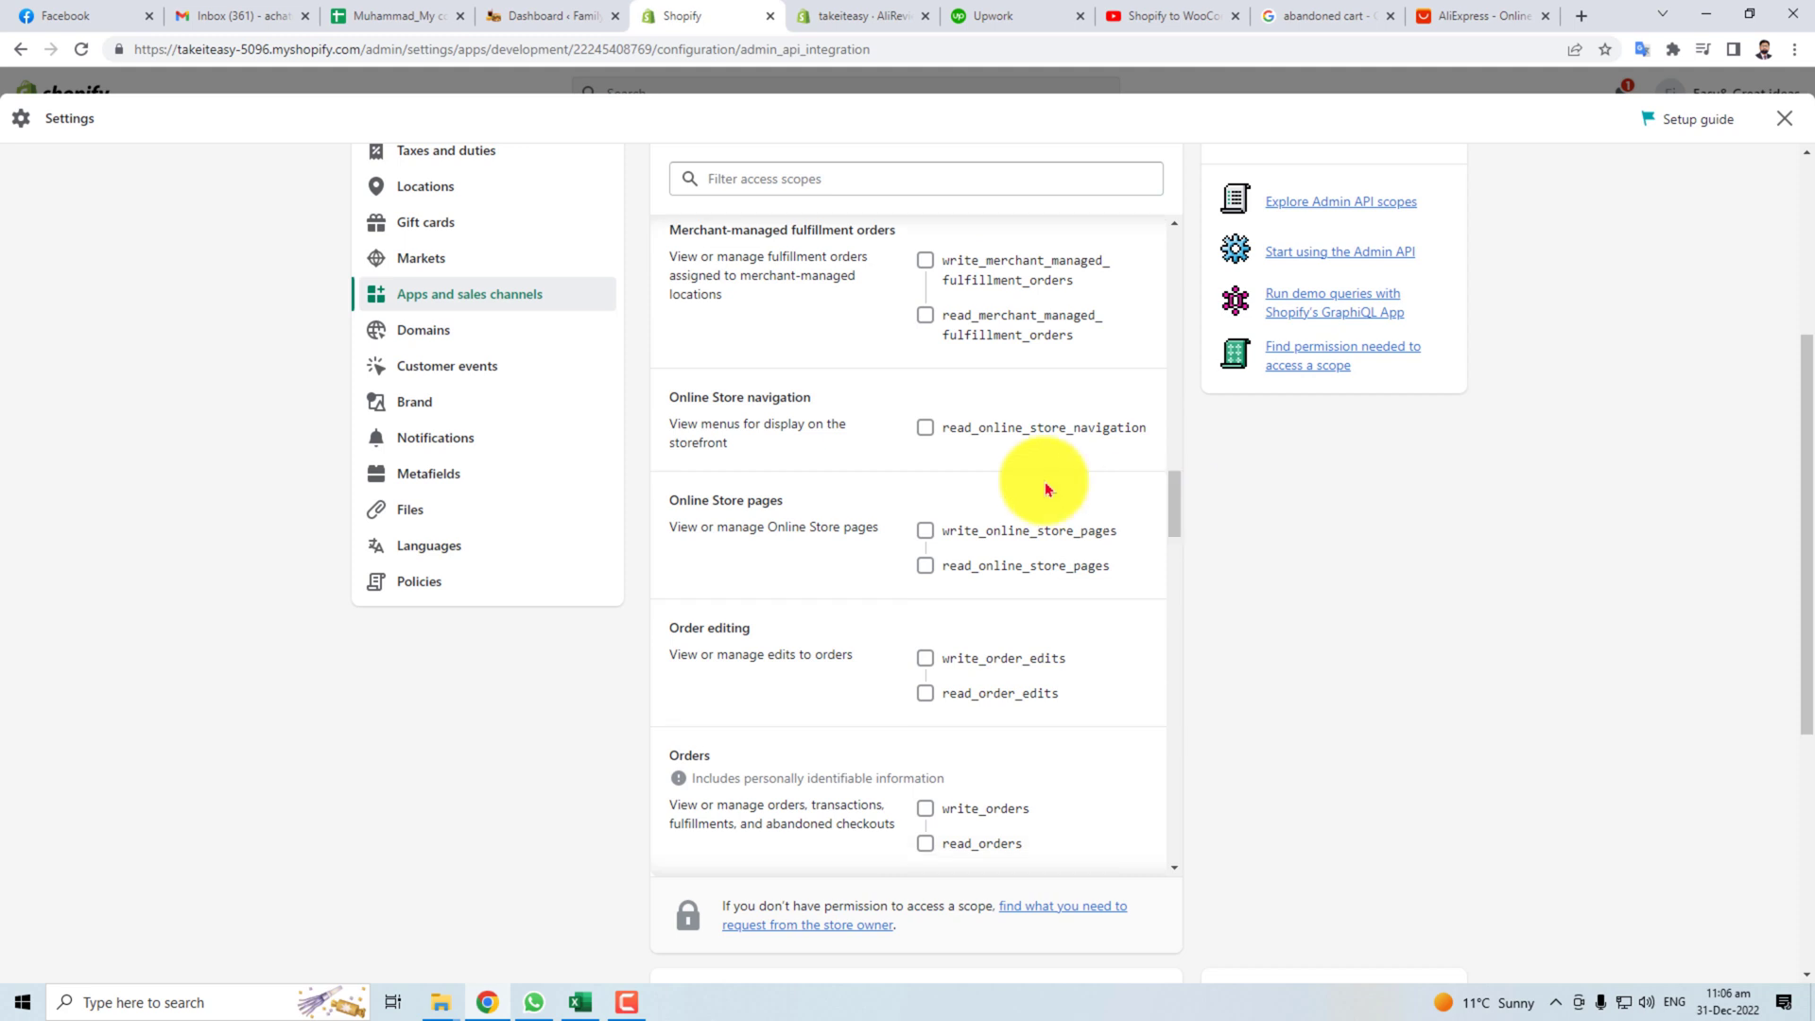
click(923, 431)
click(925, 531)
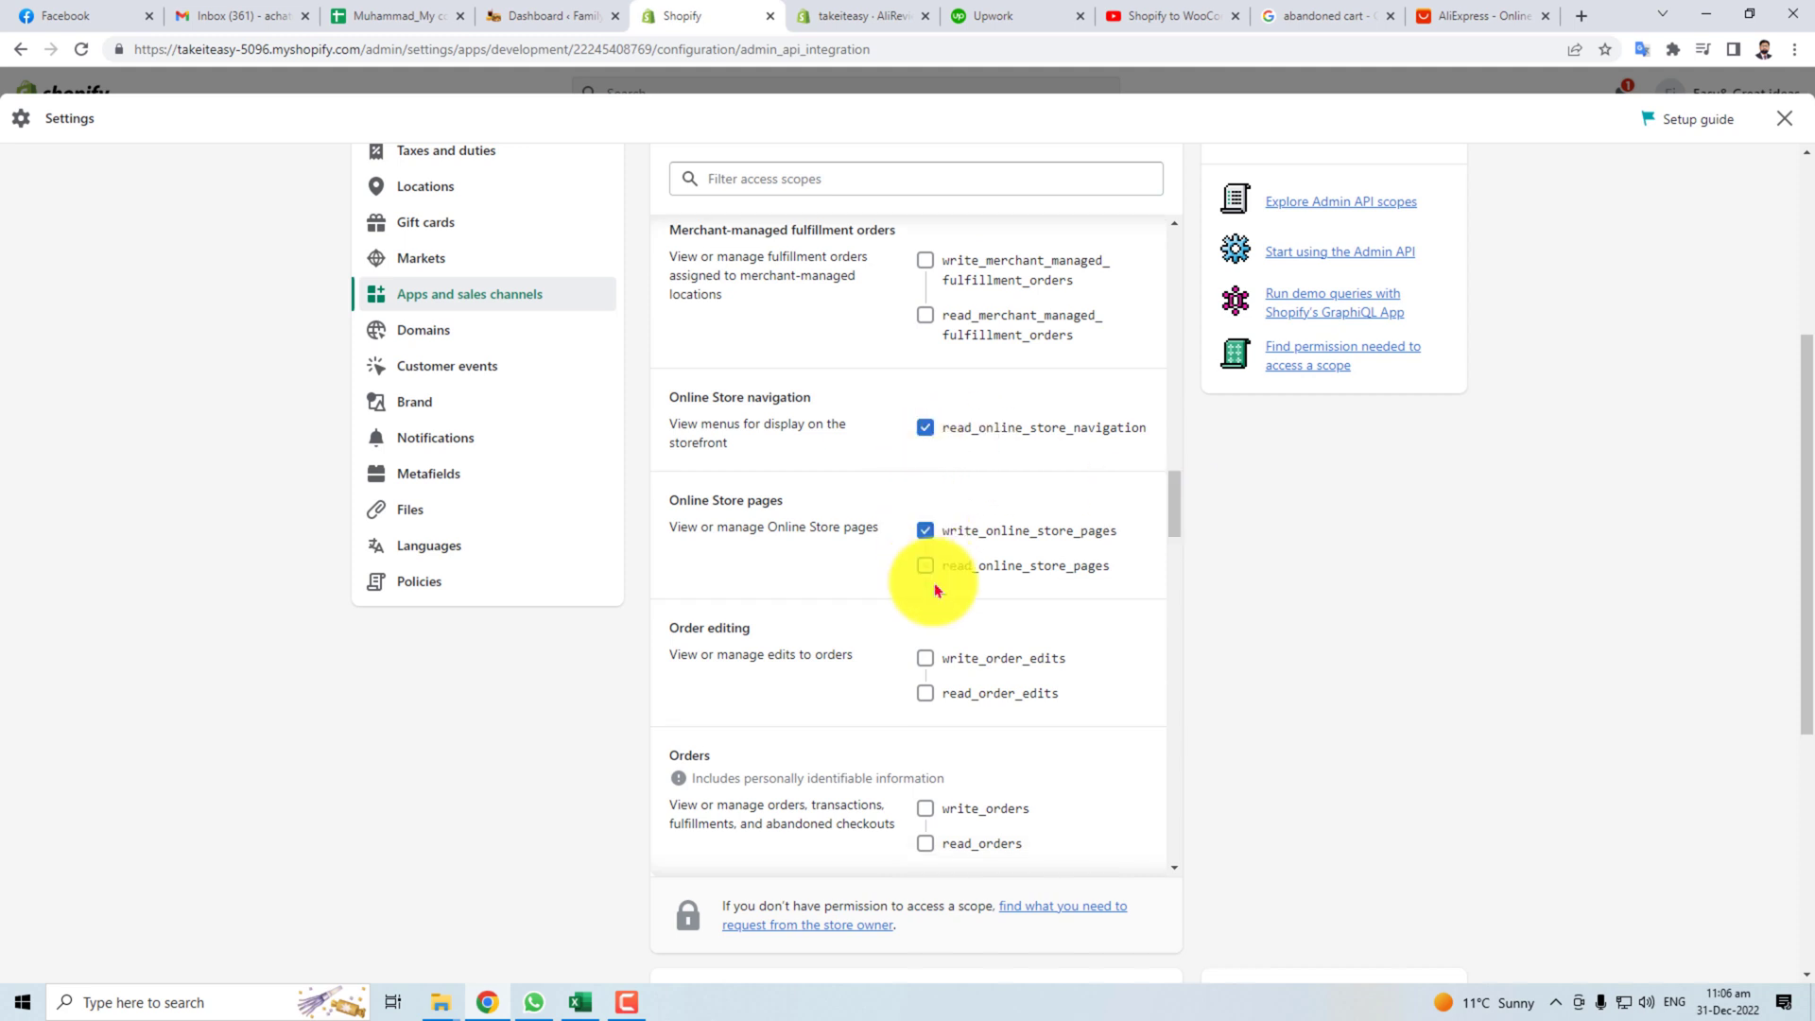
drag(1173, 502, 1174, 549)
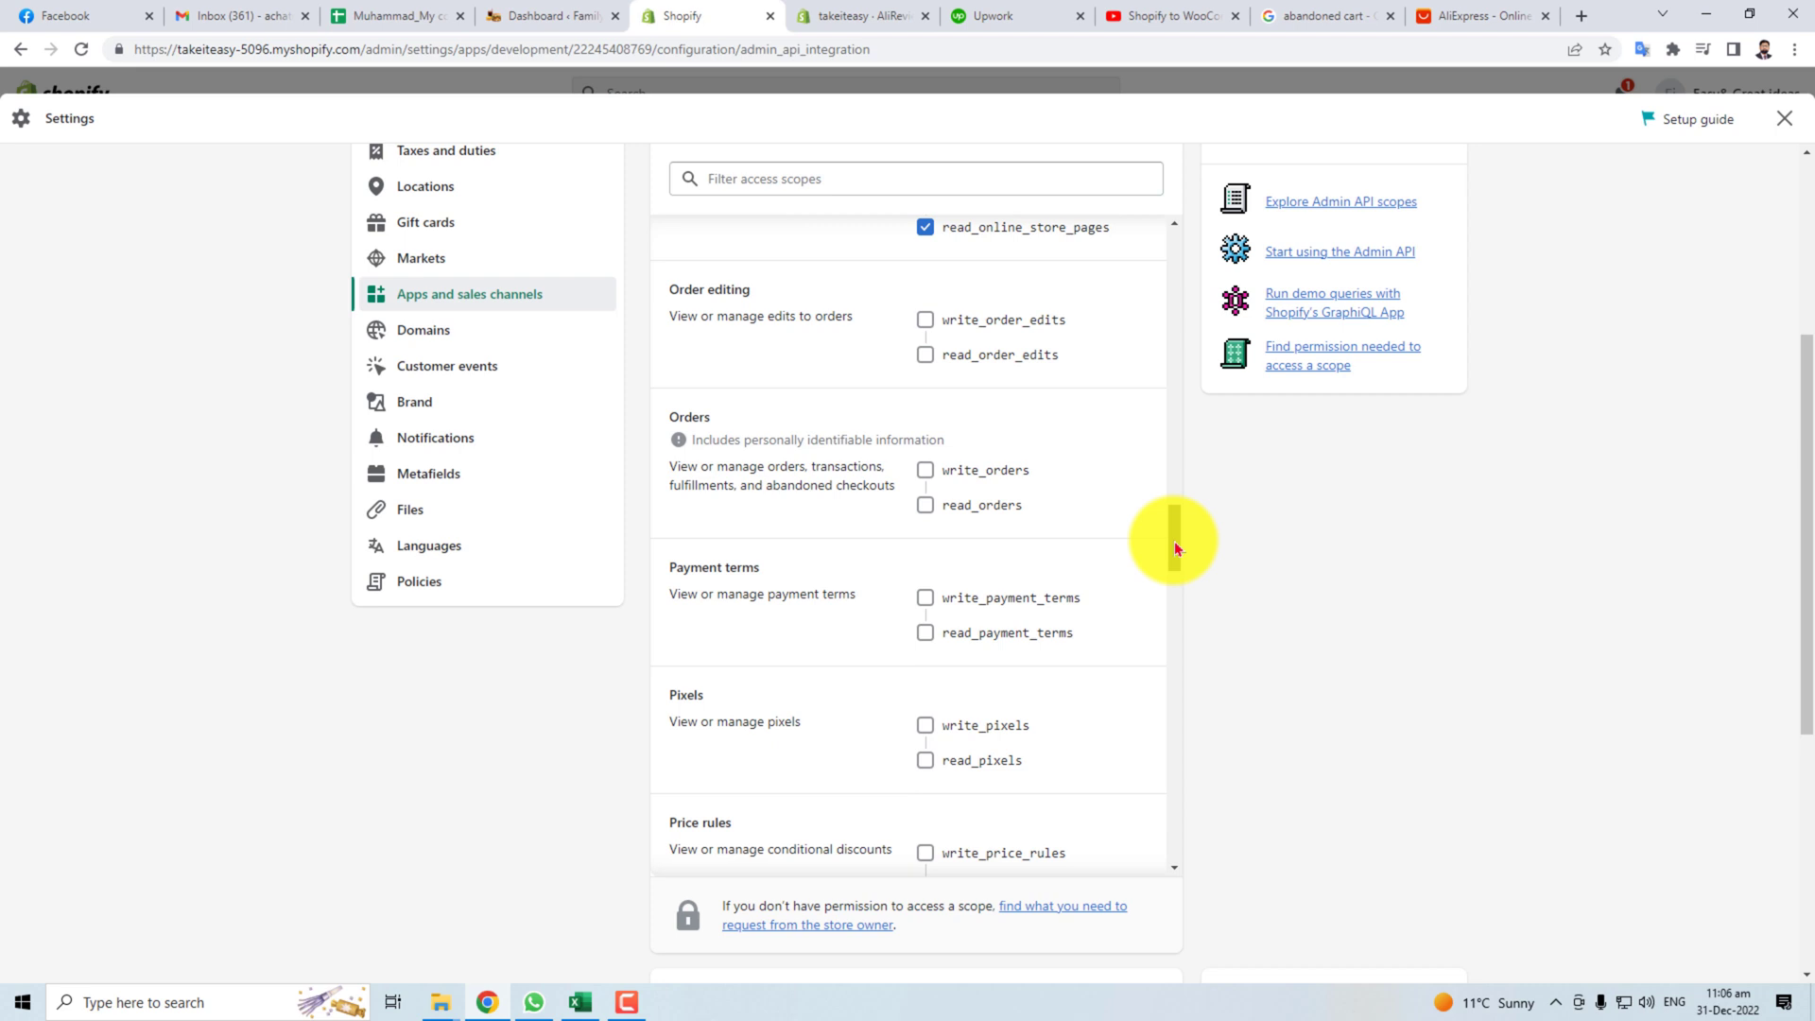
drag(1176, 547, 1182, 594)
click(925, 529)
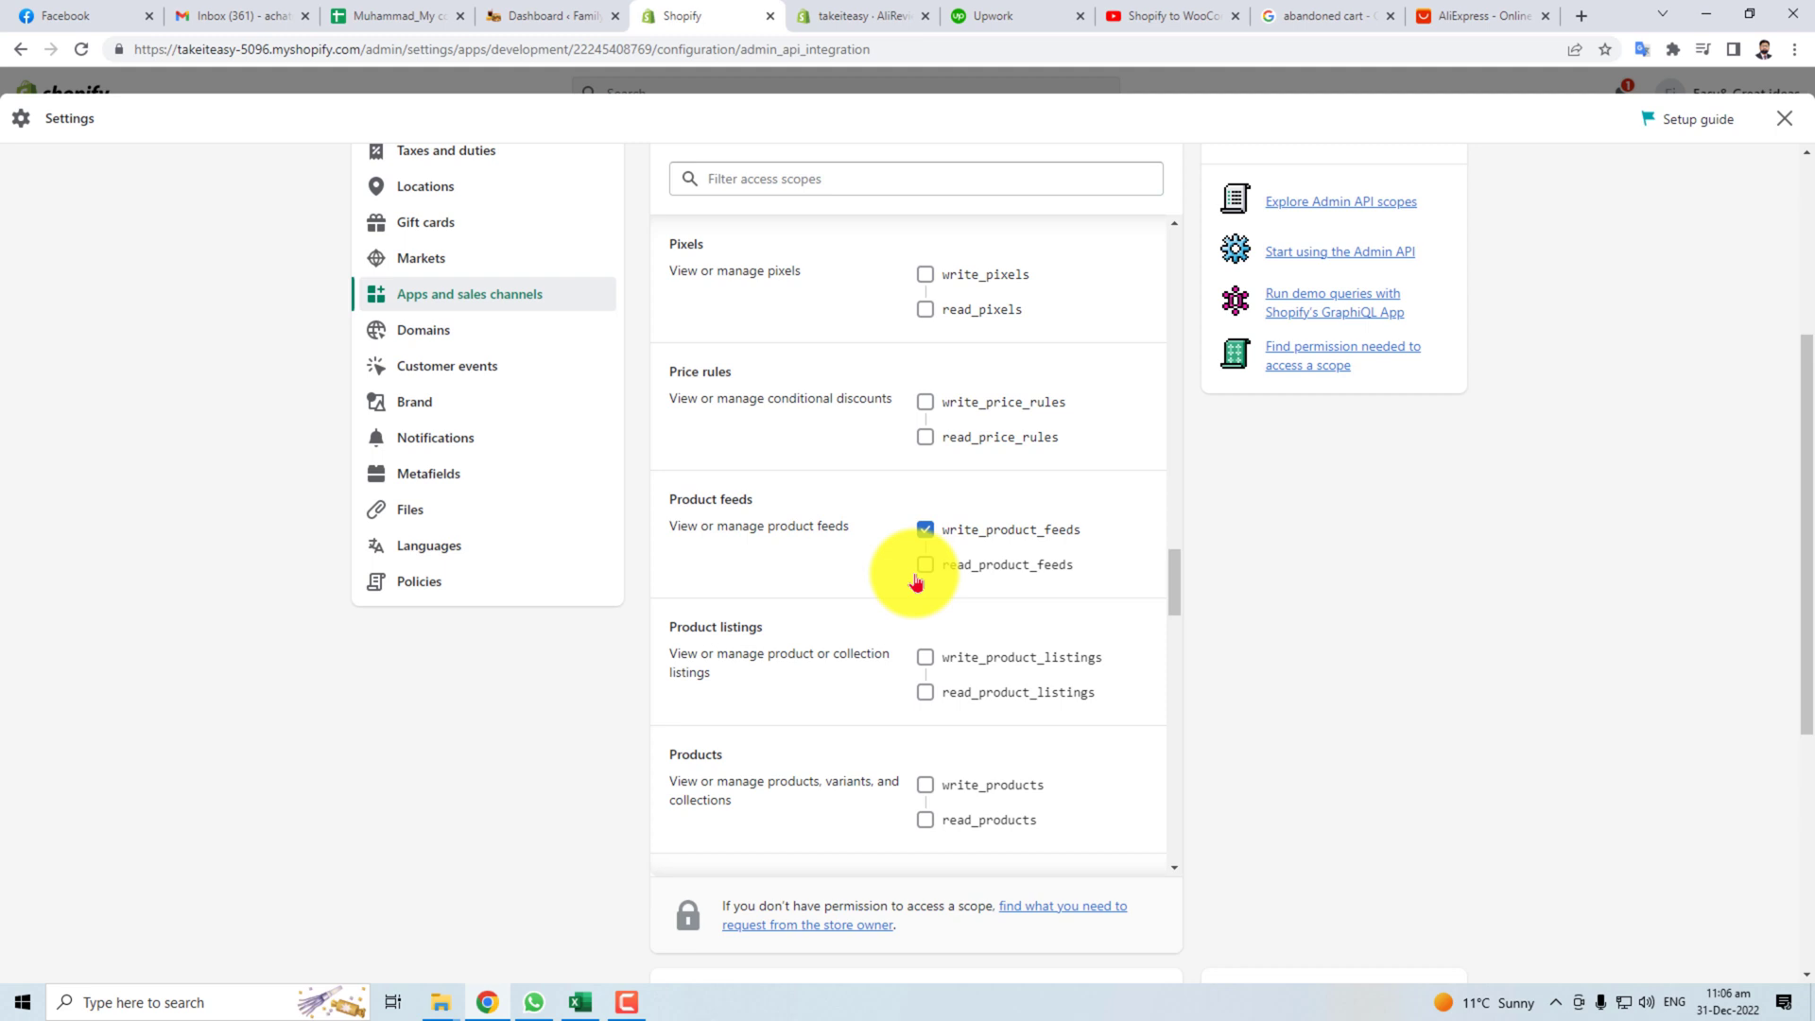
click(925, 657)
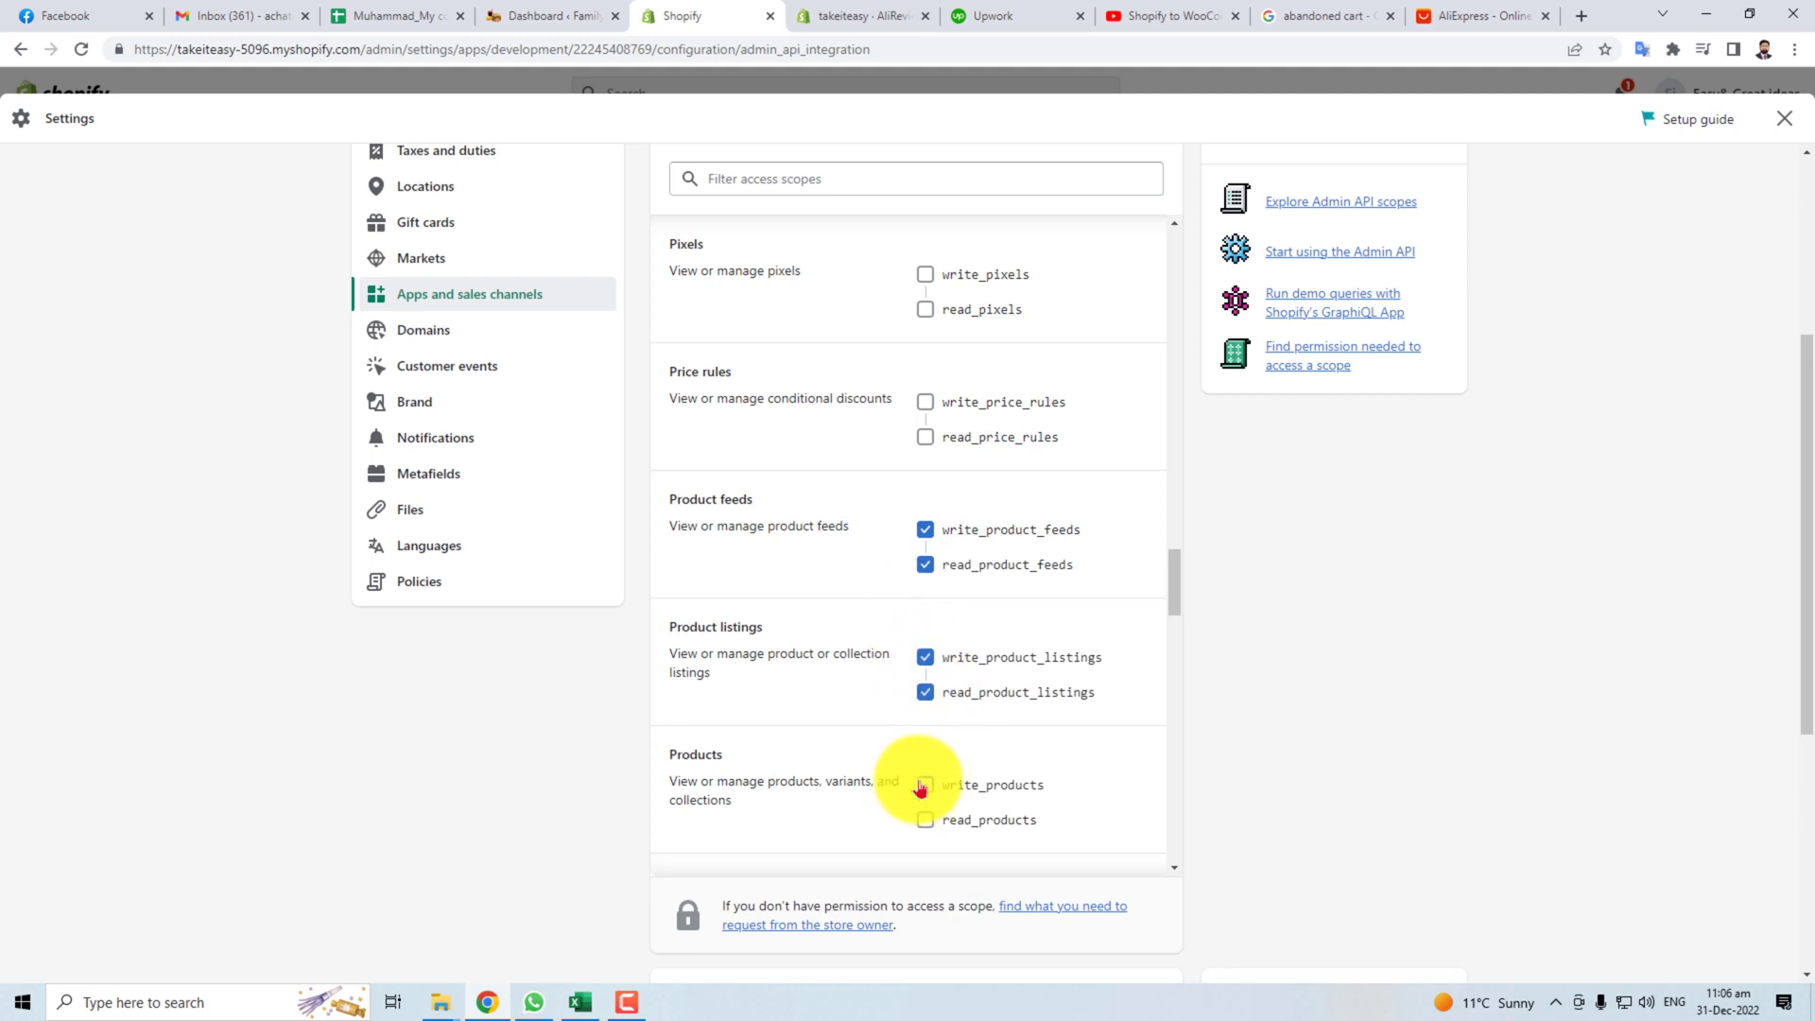
click(922, 785)
drag(1179, 587, 1176, 620)
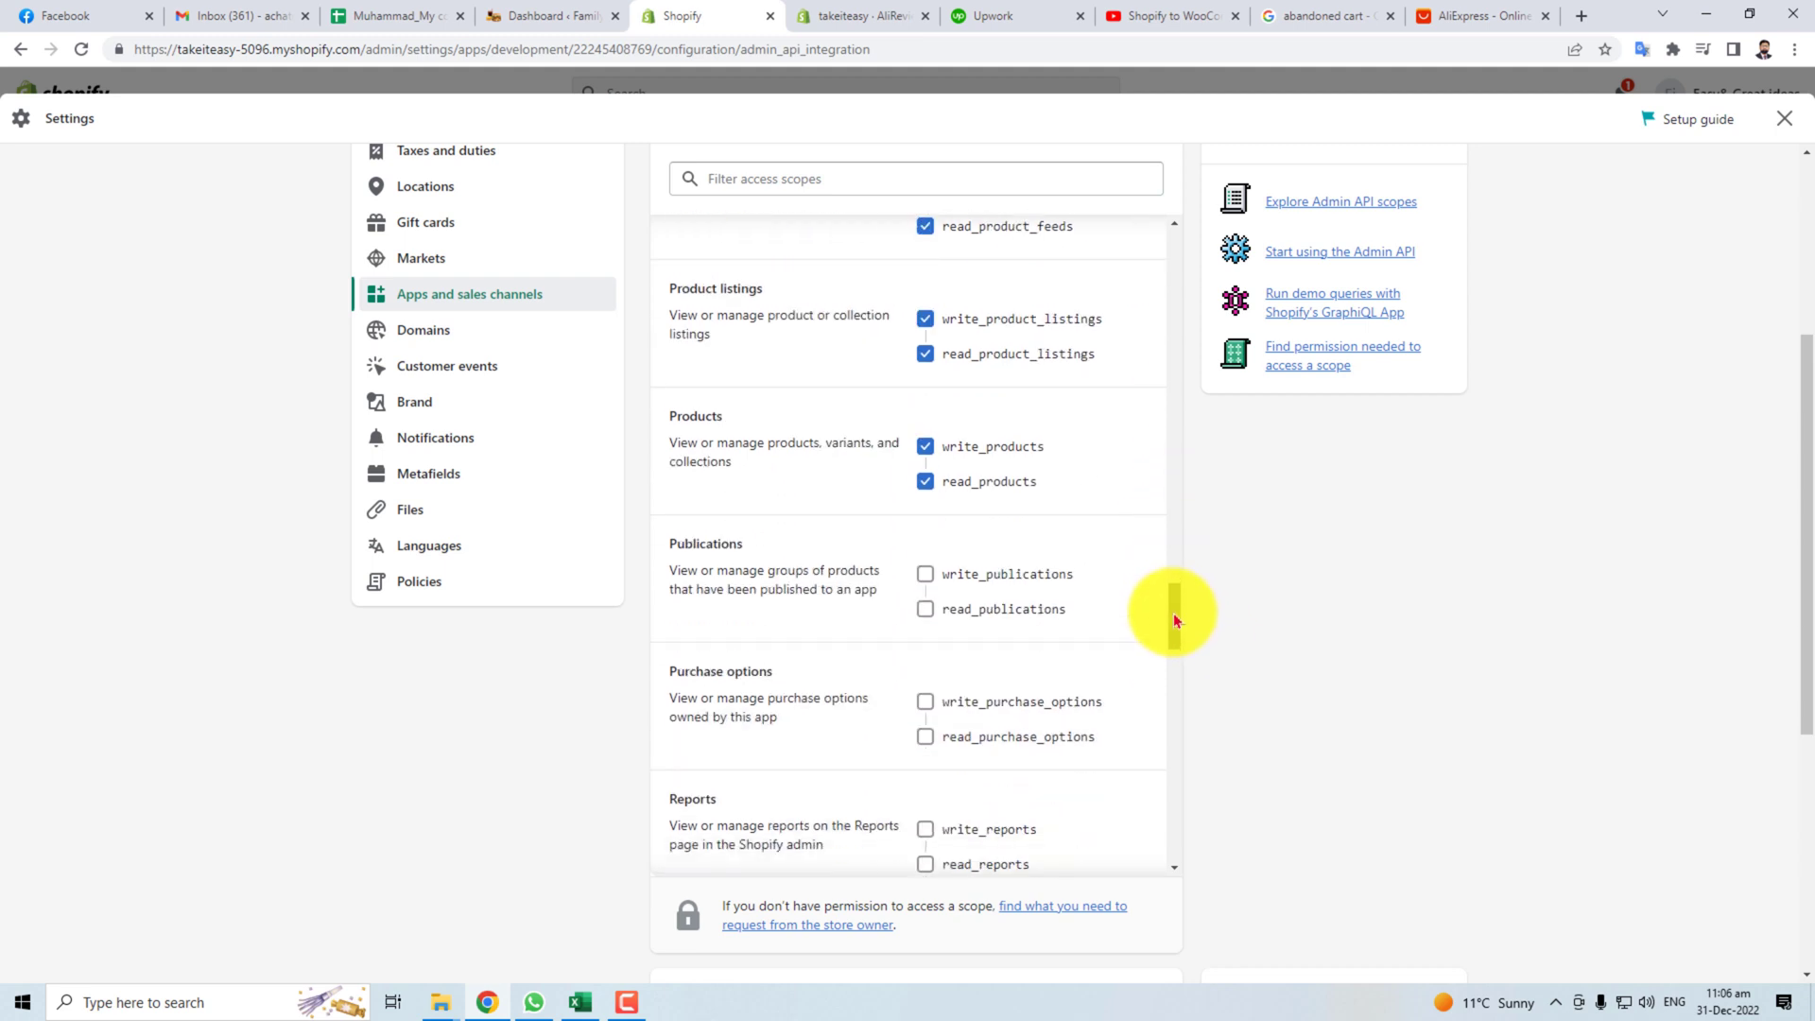
click(926, 705)
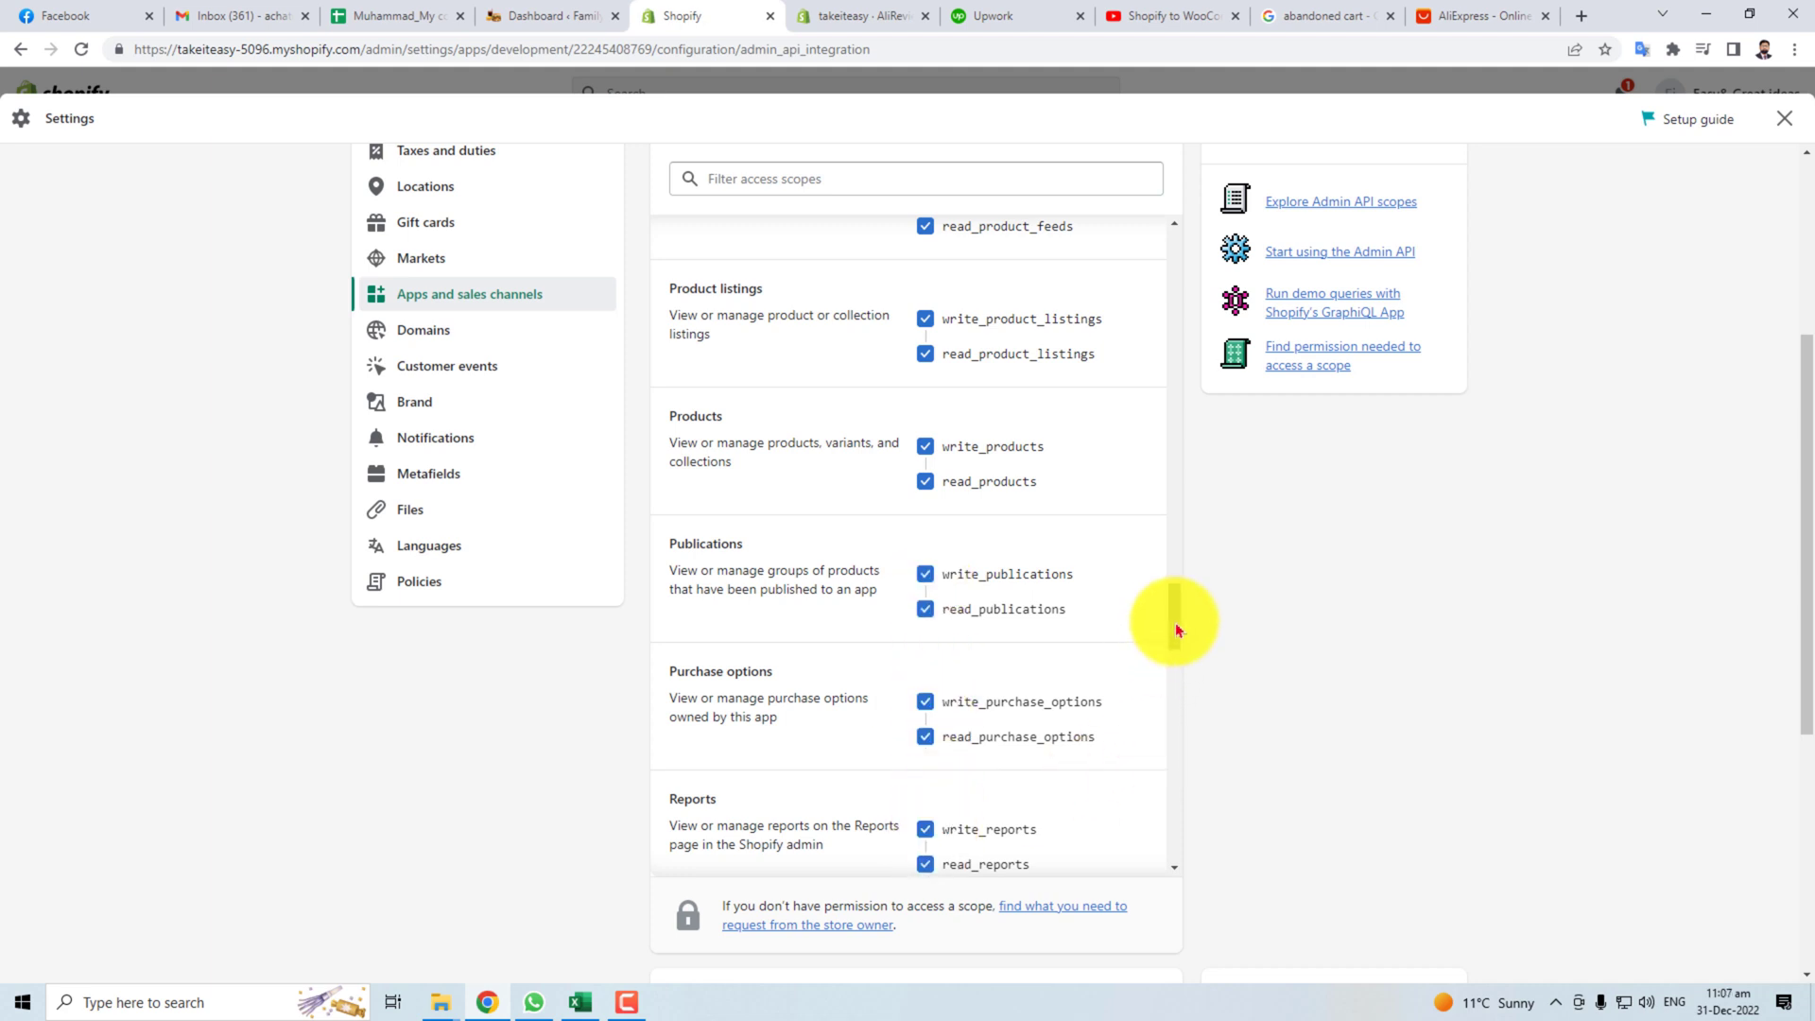
drag(1174, 619, 1467, 637)
scroll(1466, 637, down, 5)
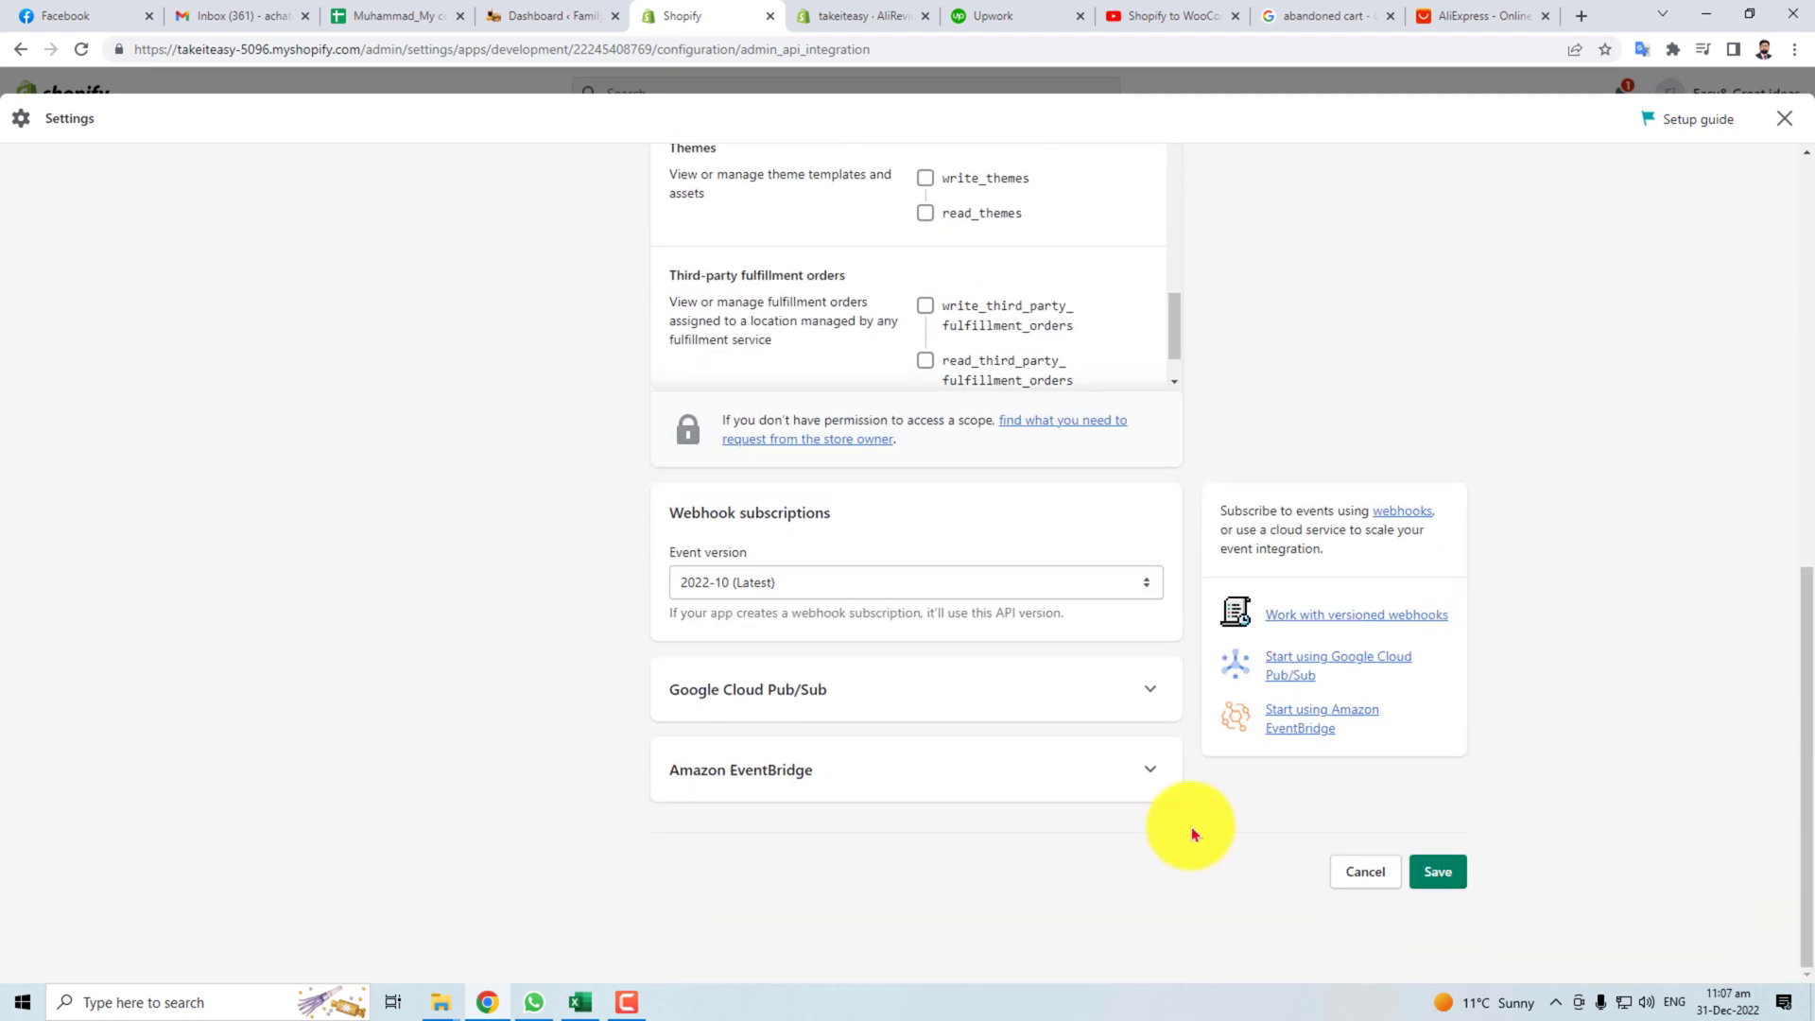
Save the access scopes and view the Wordpressconnect API key and secret key.
click(1436, 875)
click(929, 287)
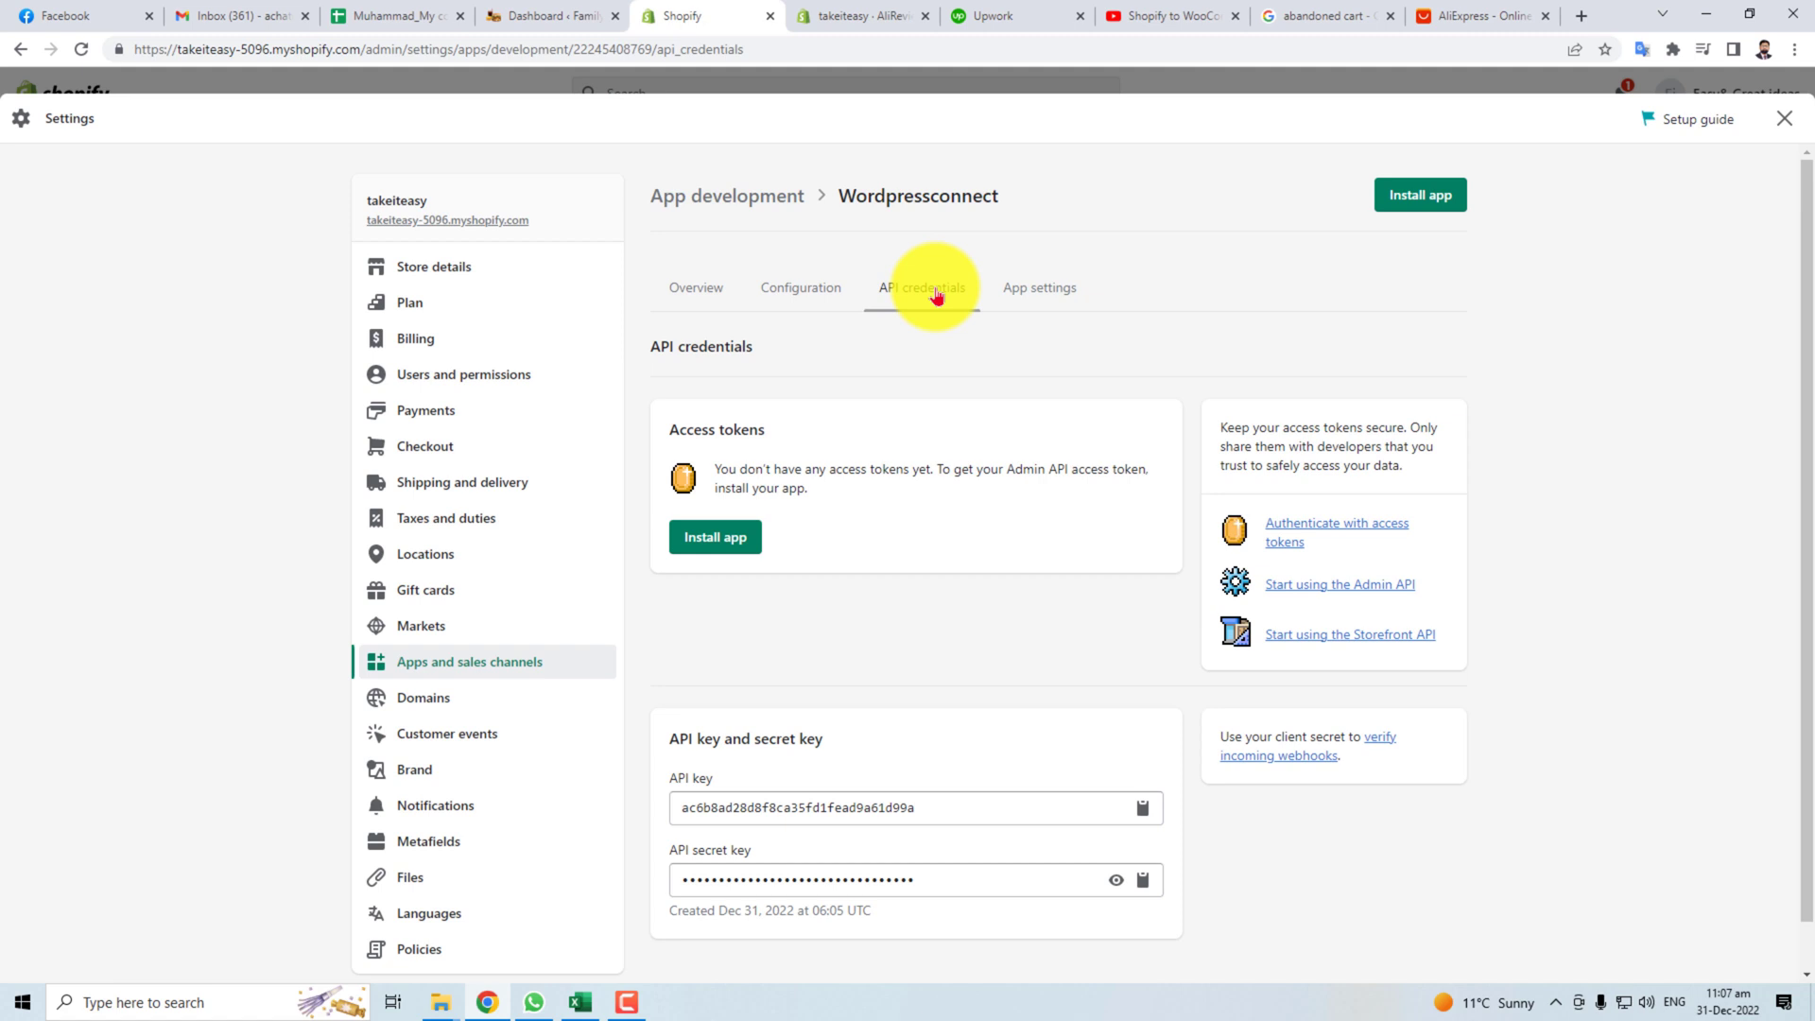
scroll(1000, 722, down, 1)
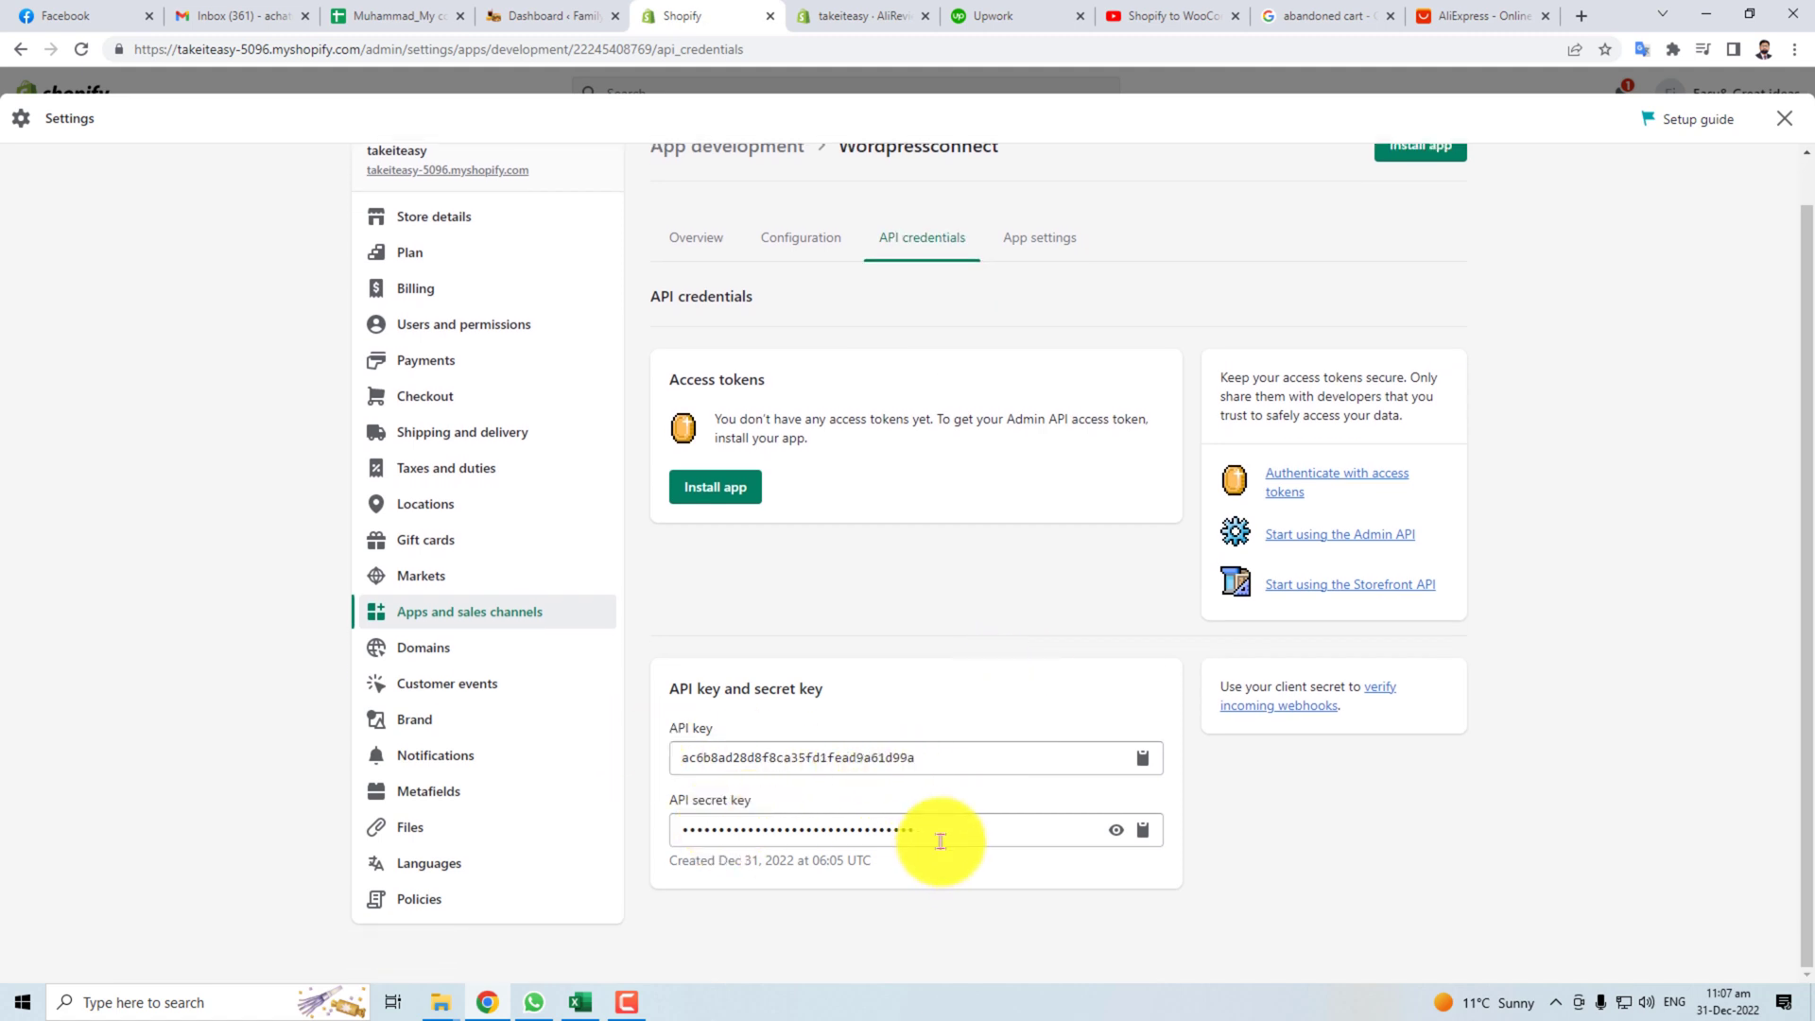
In WordPress, search new plugins for 's2w' and install S2W – Import Shopify to WooCommerce.
click(548, 19)
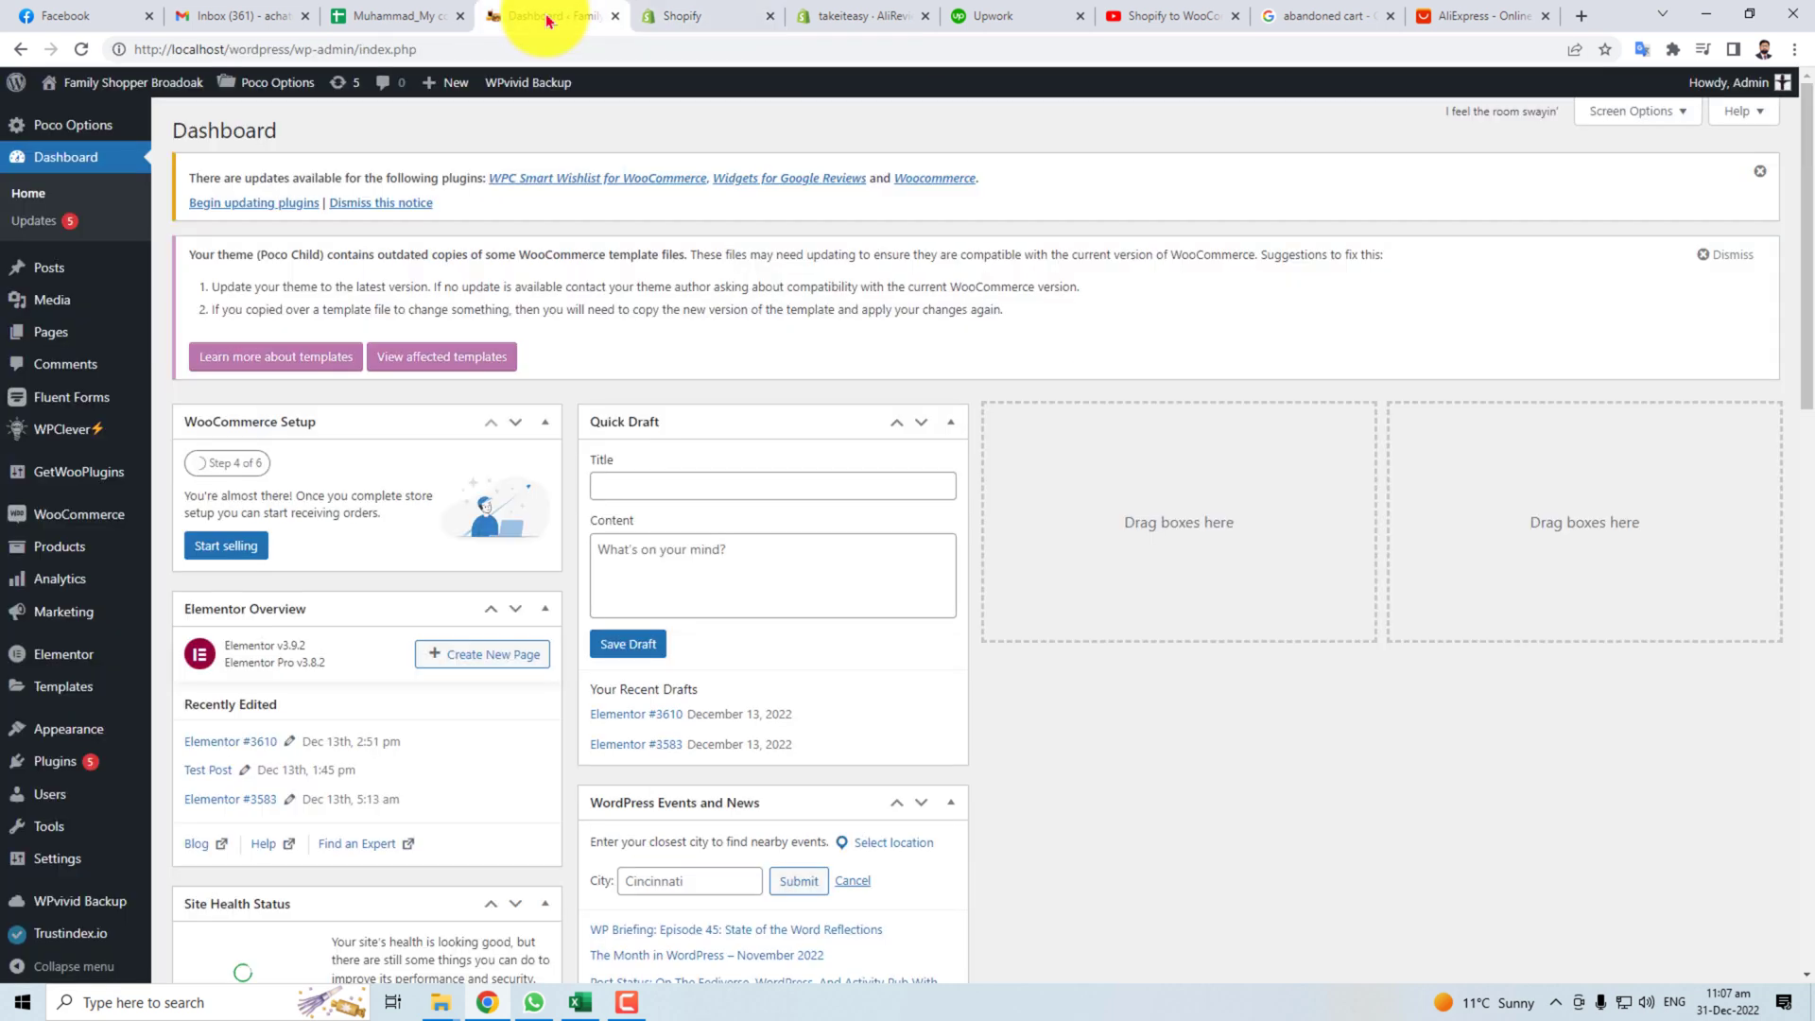
mouse_move(71, 735)
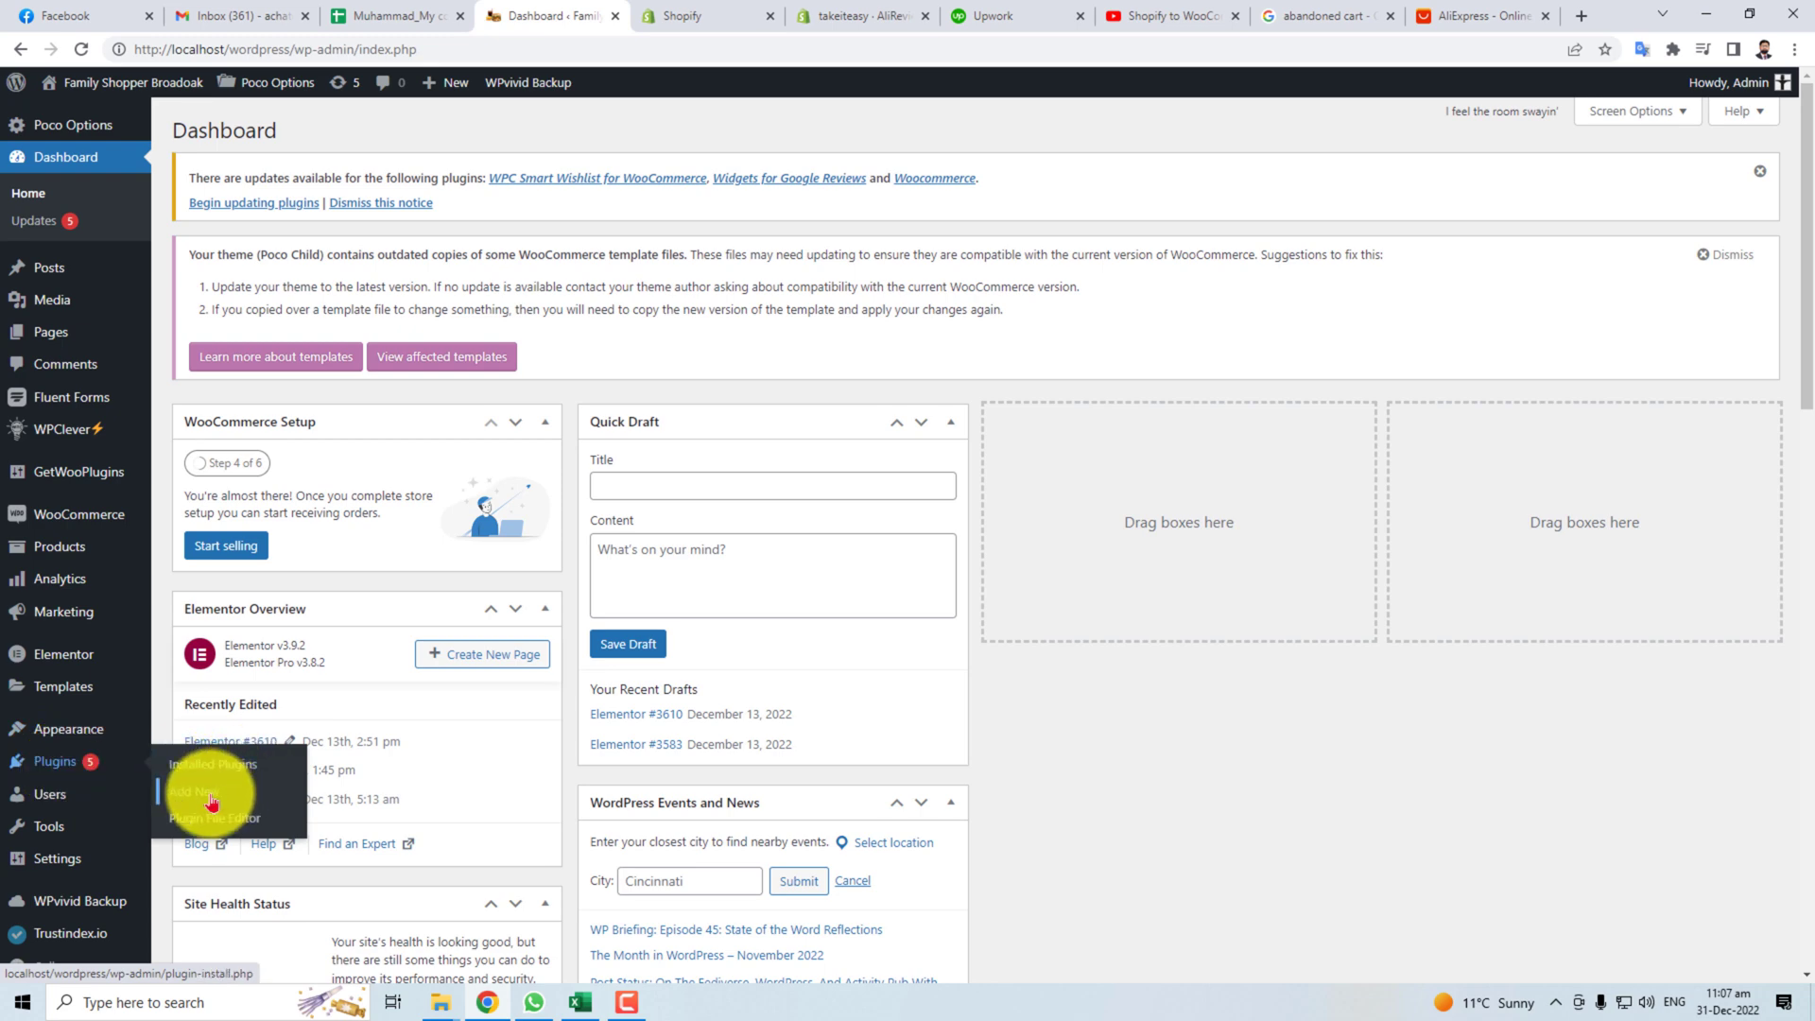
click(212, 802)
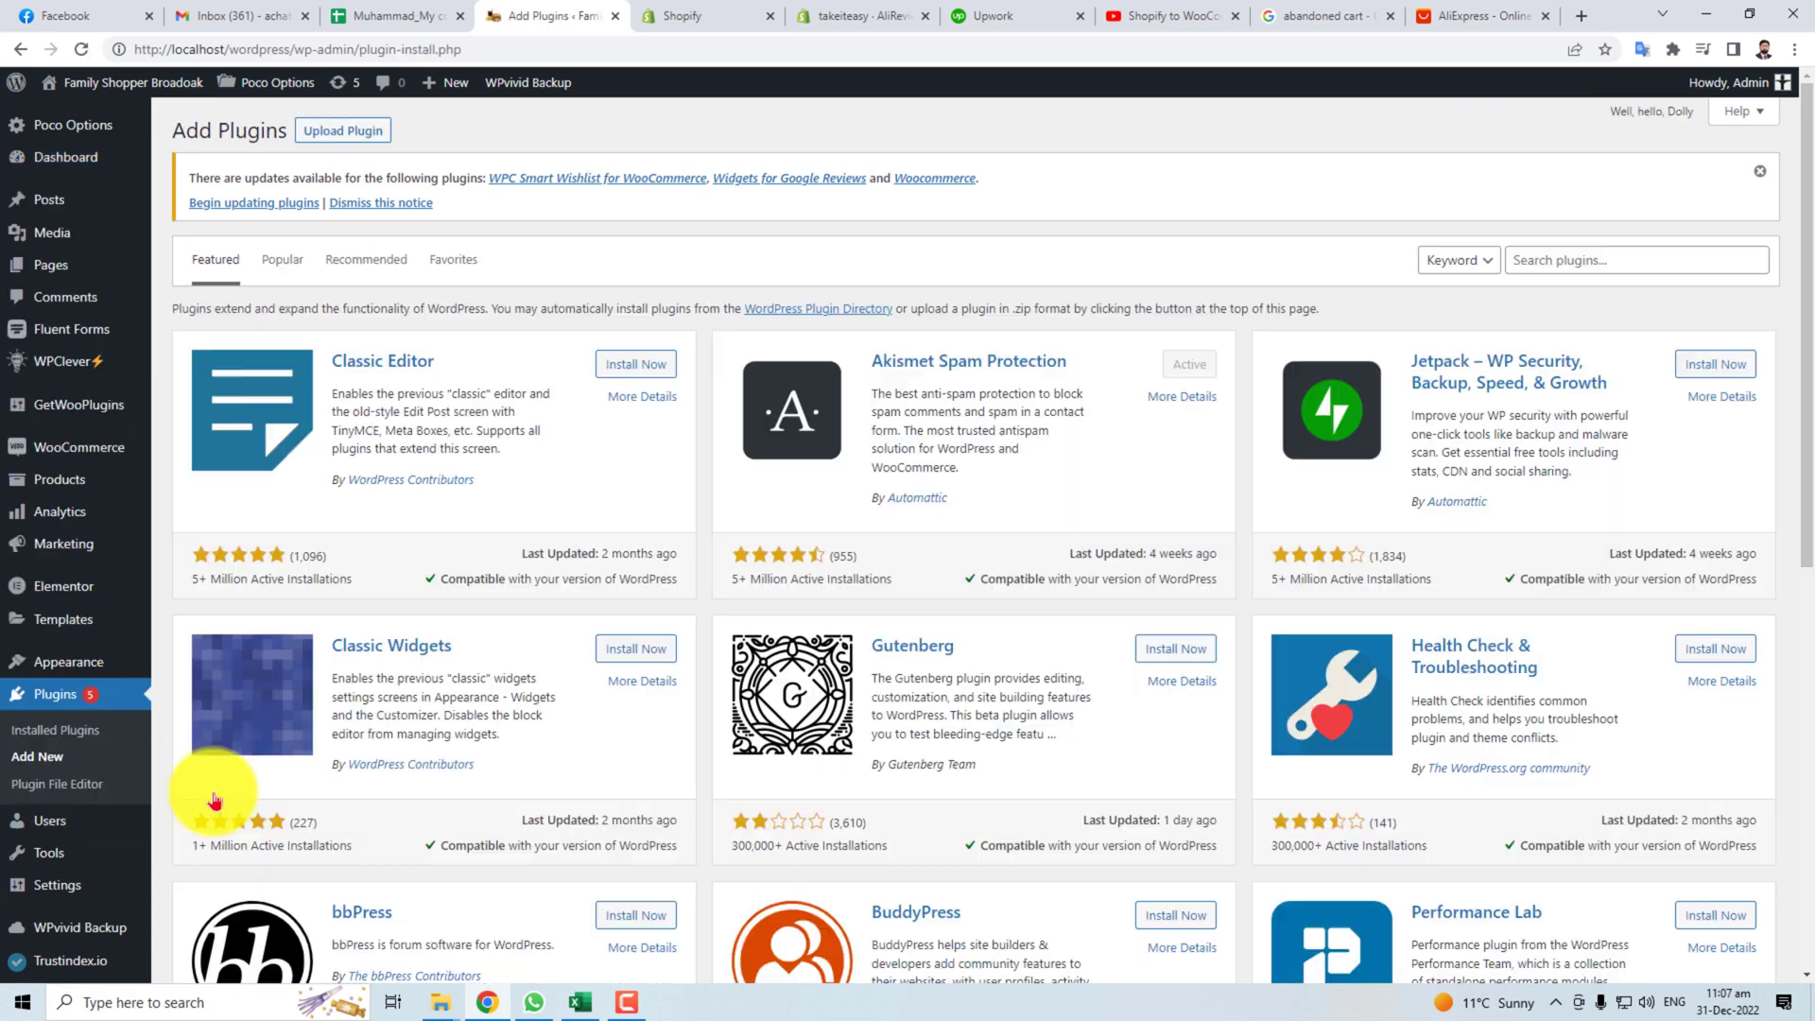
click(1573, 261)
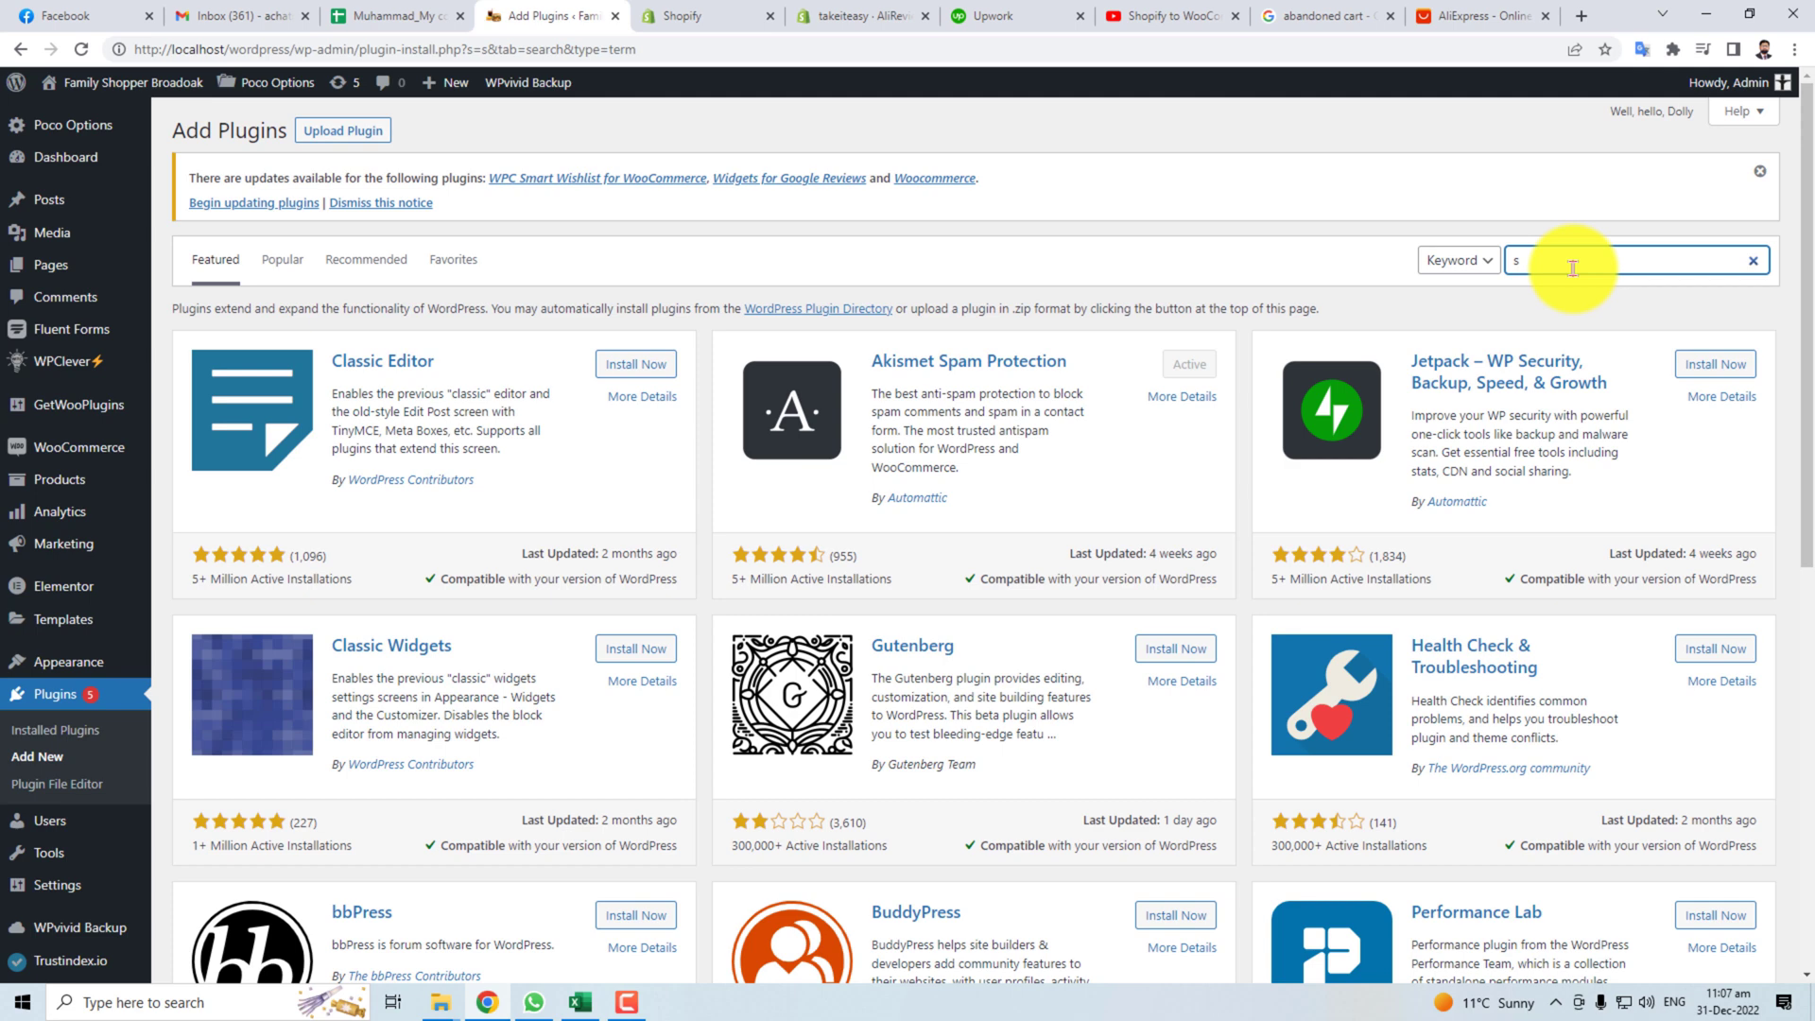
text(s)
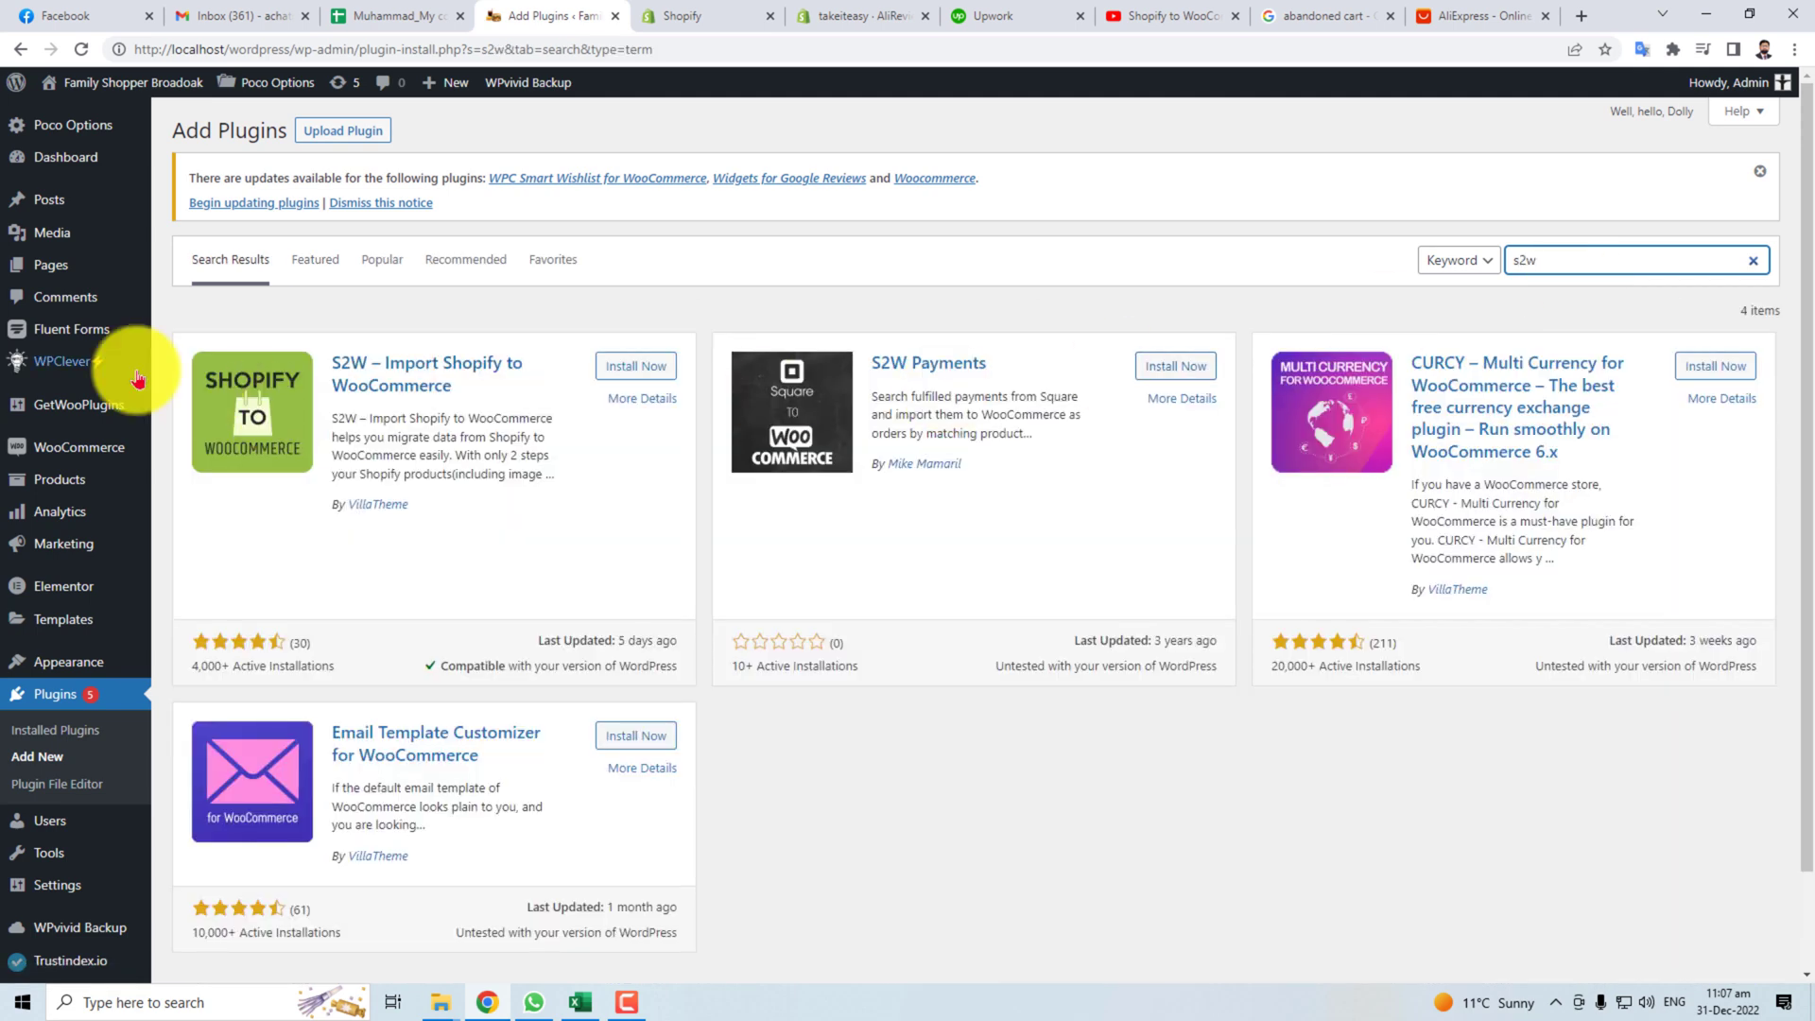
click(635, 367)
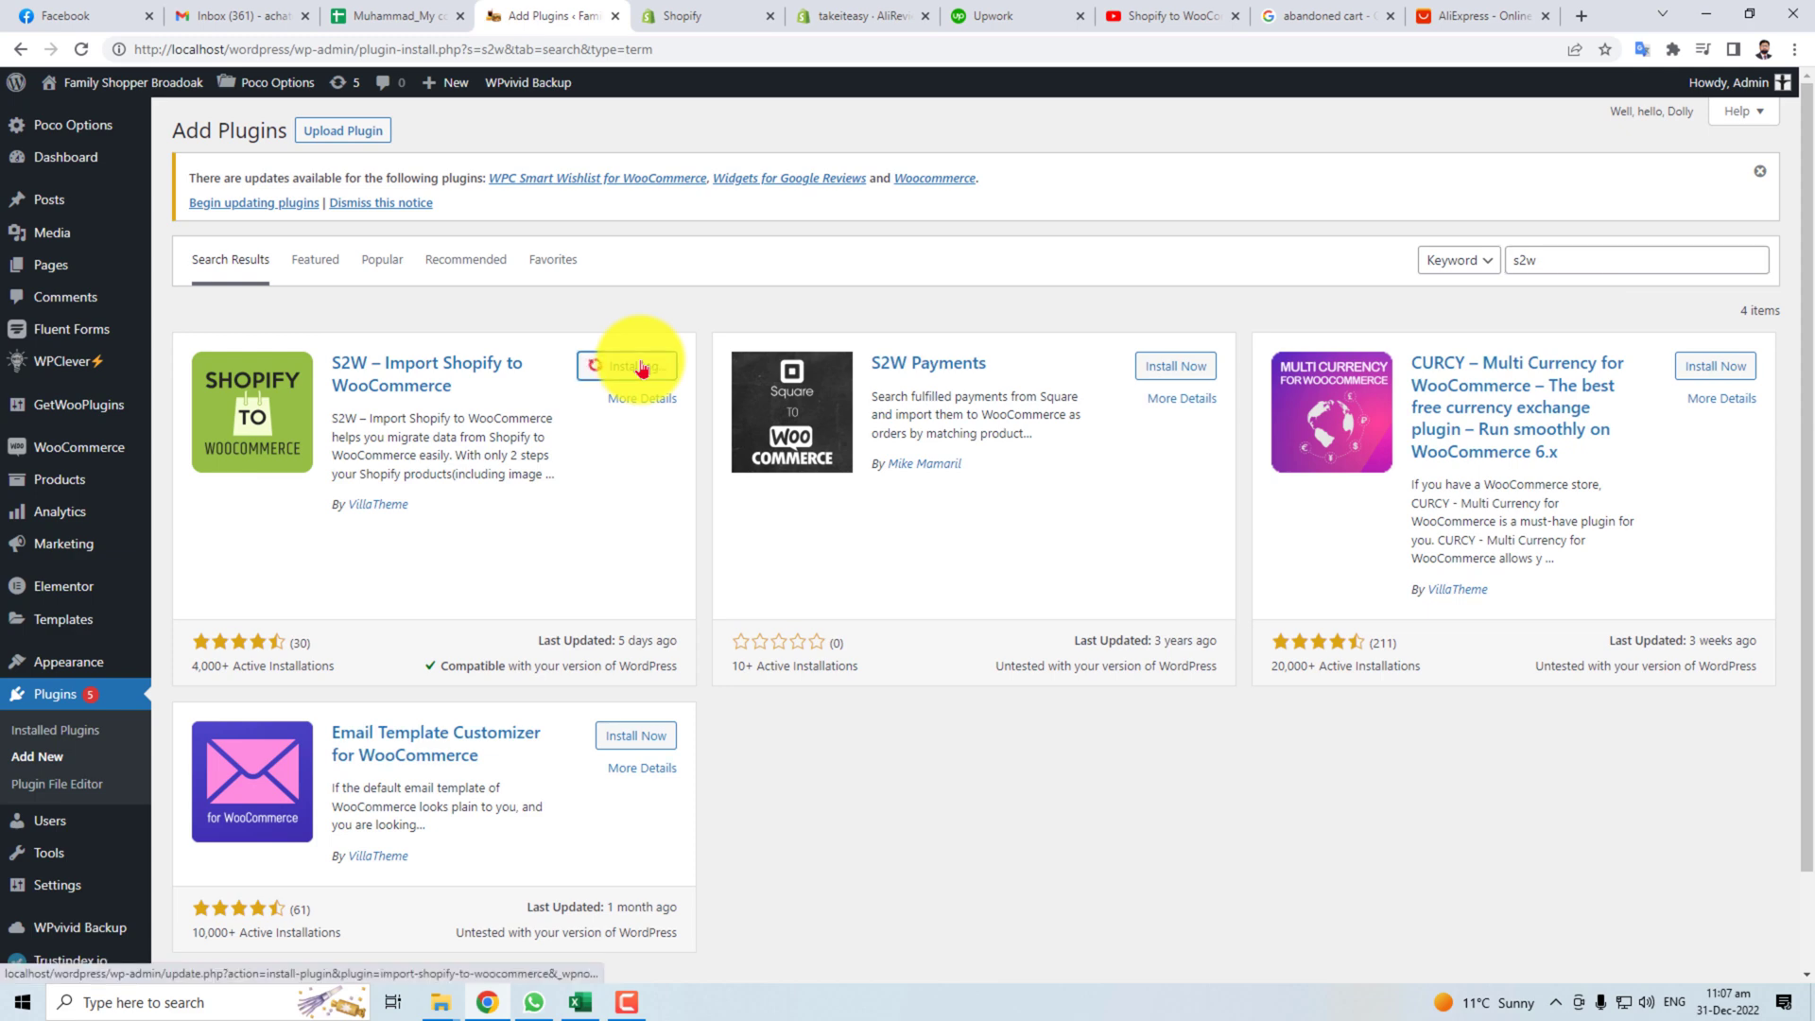
Activate the S2W plugin and open its Shopify to Woo import settings.
click(662, 368)
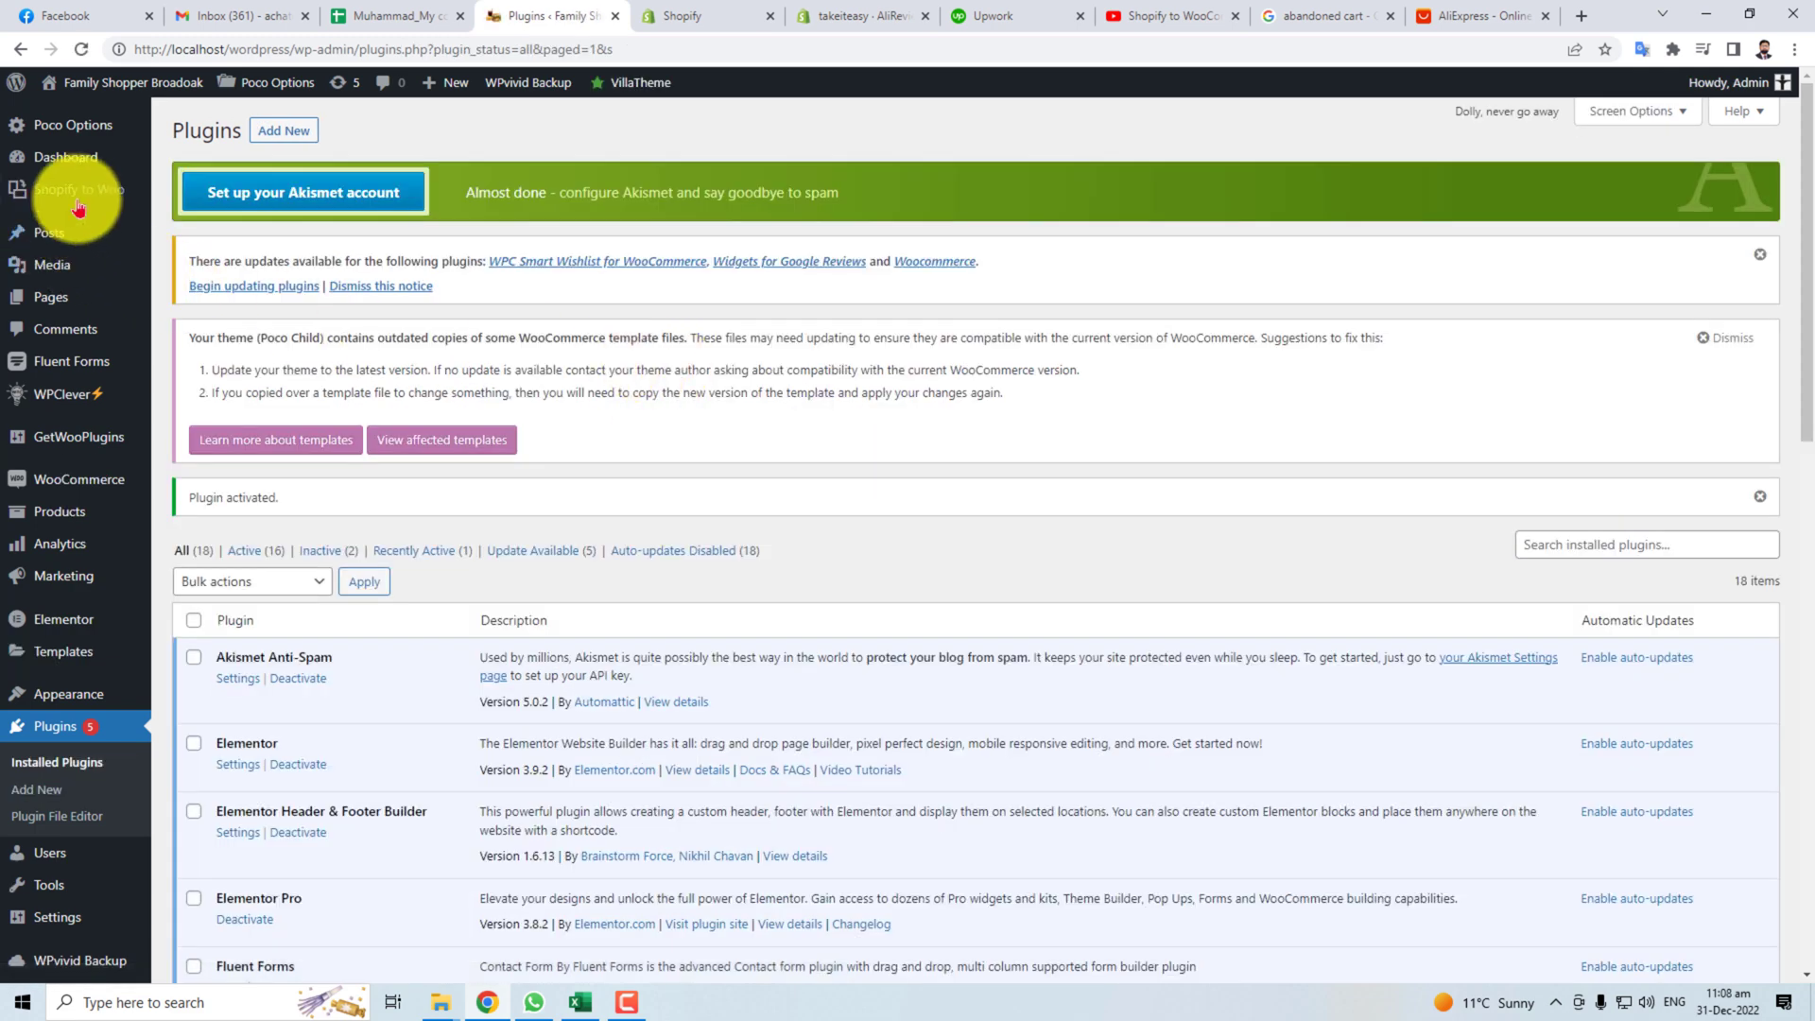
mouse_move(78, 189)
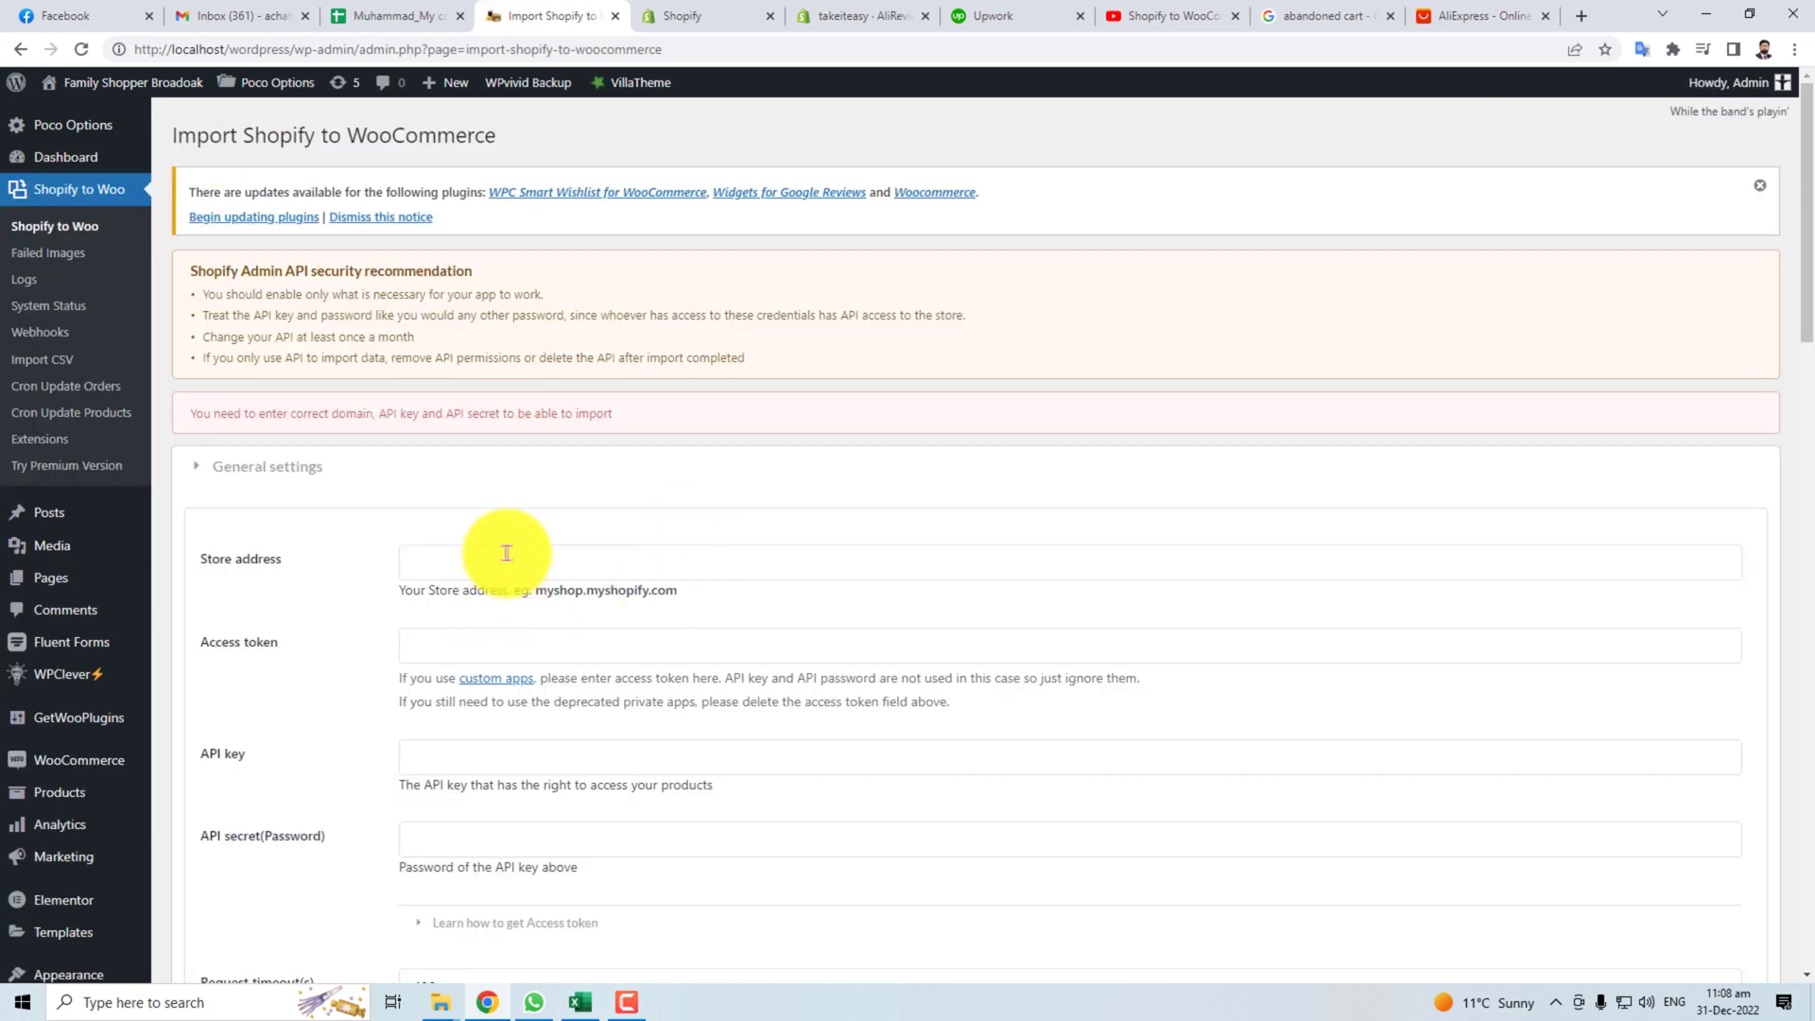
click(506, 550)
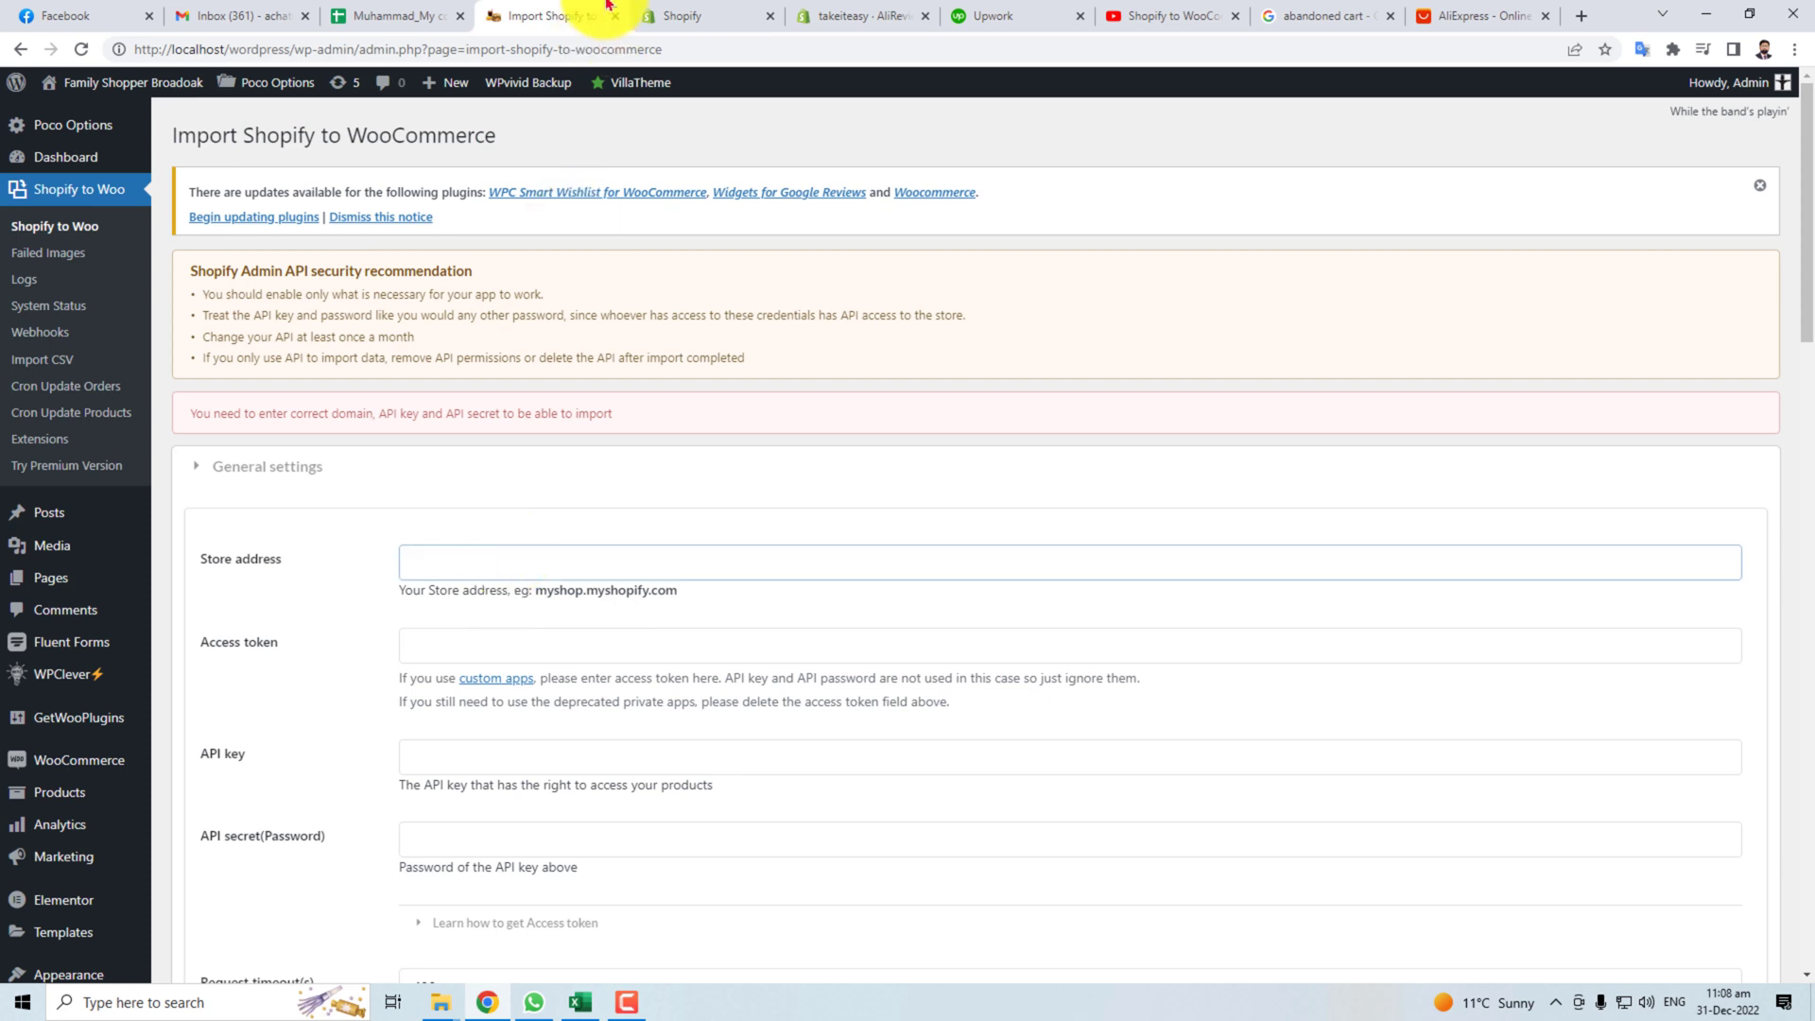
Copy the store domain from Shopify's address bar and paste it into Store address.
click(700, 15)
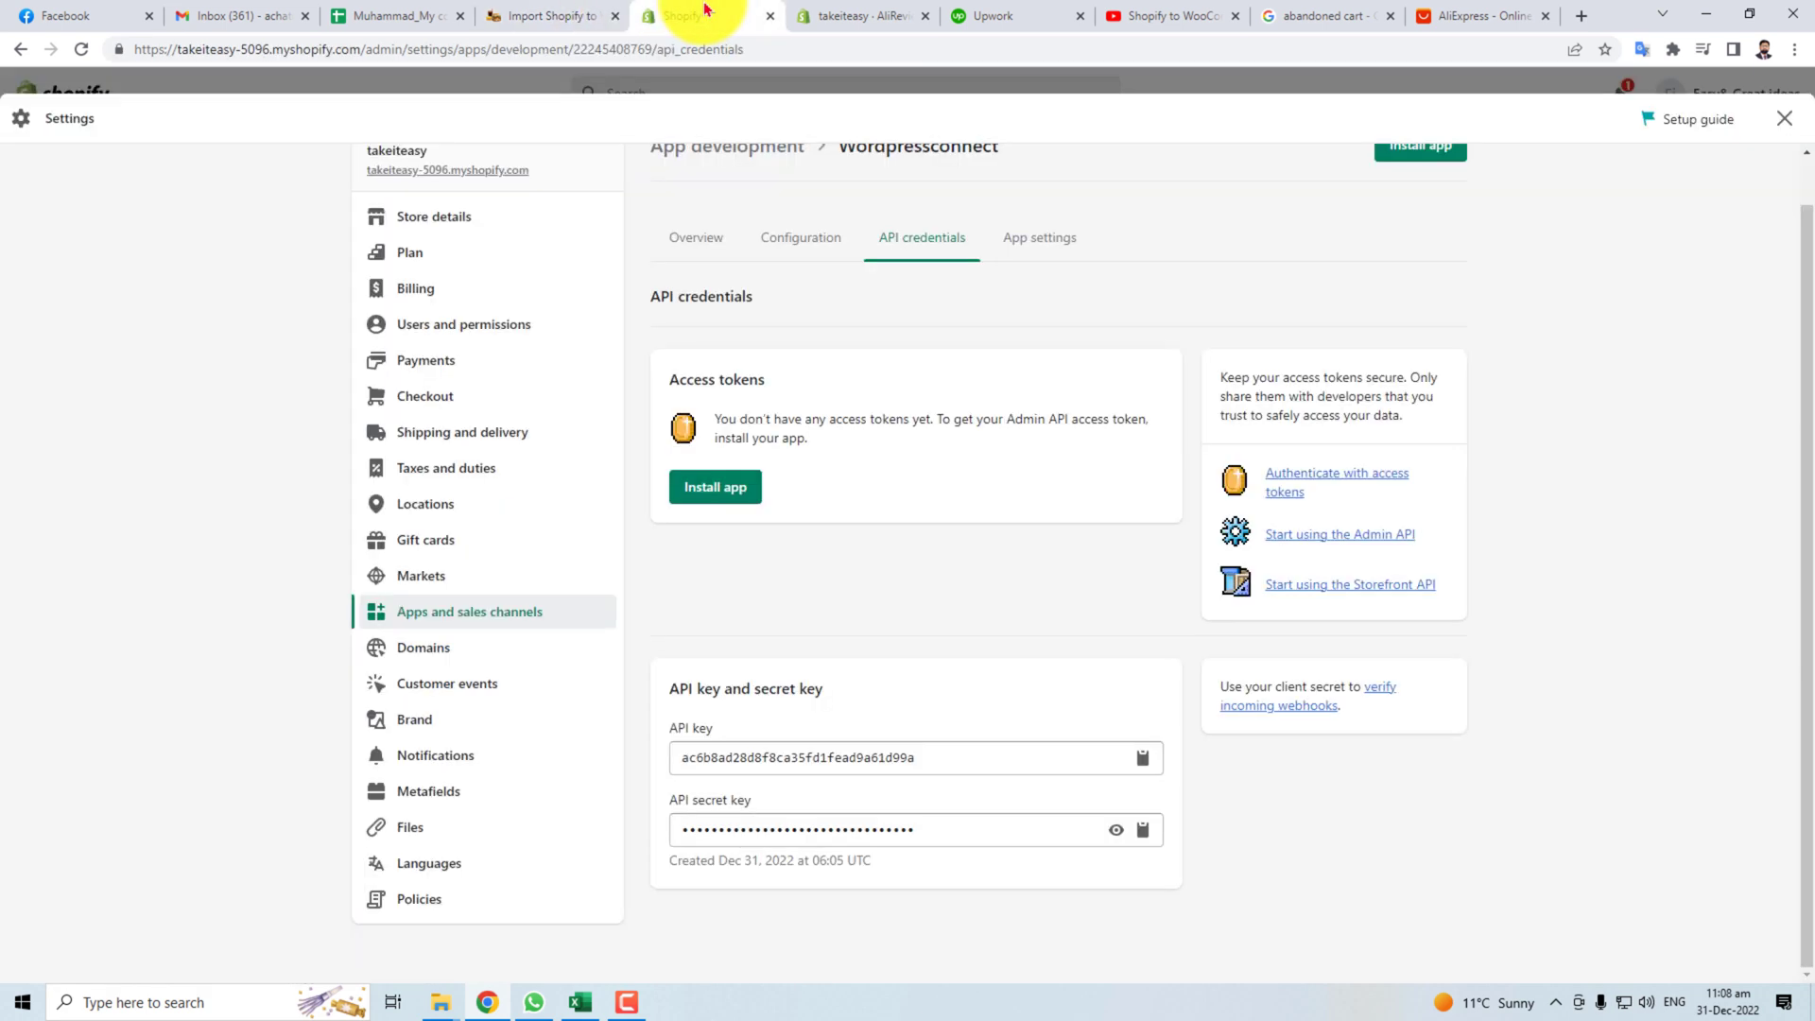
click(123, 49)
drag(135, 50, 338, 54)
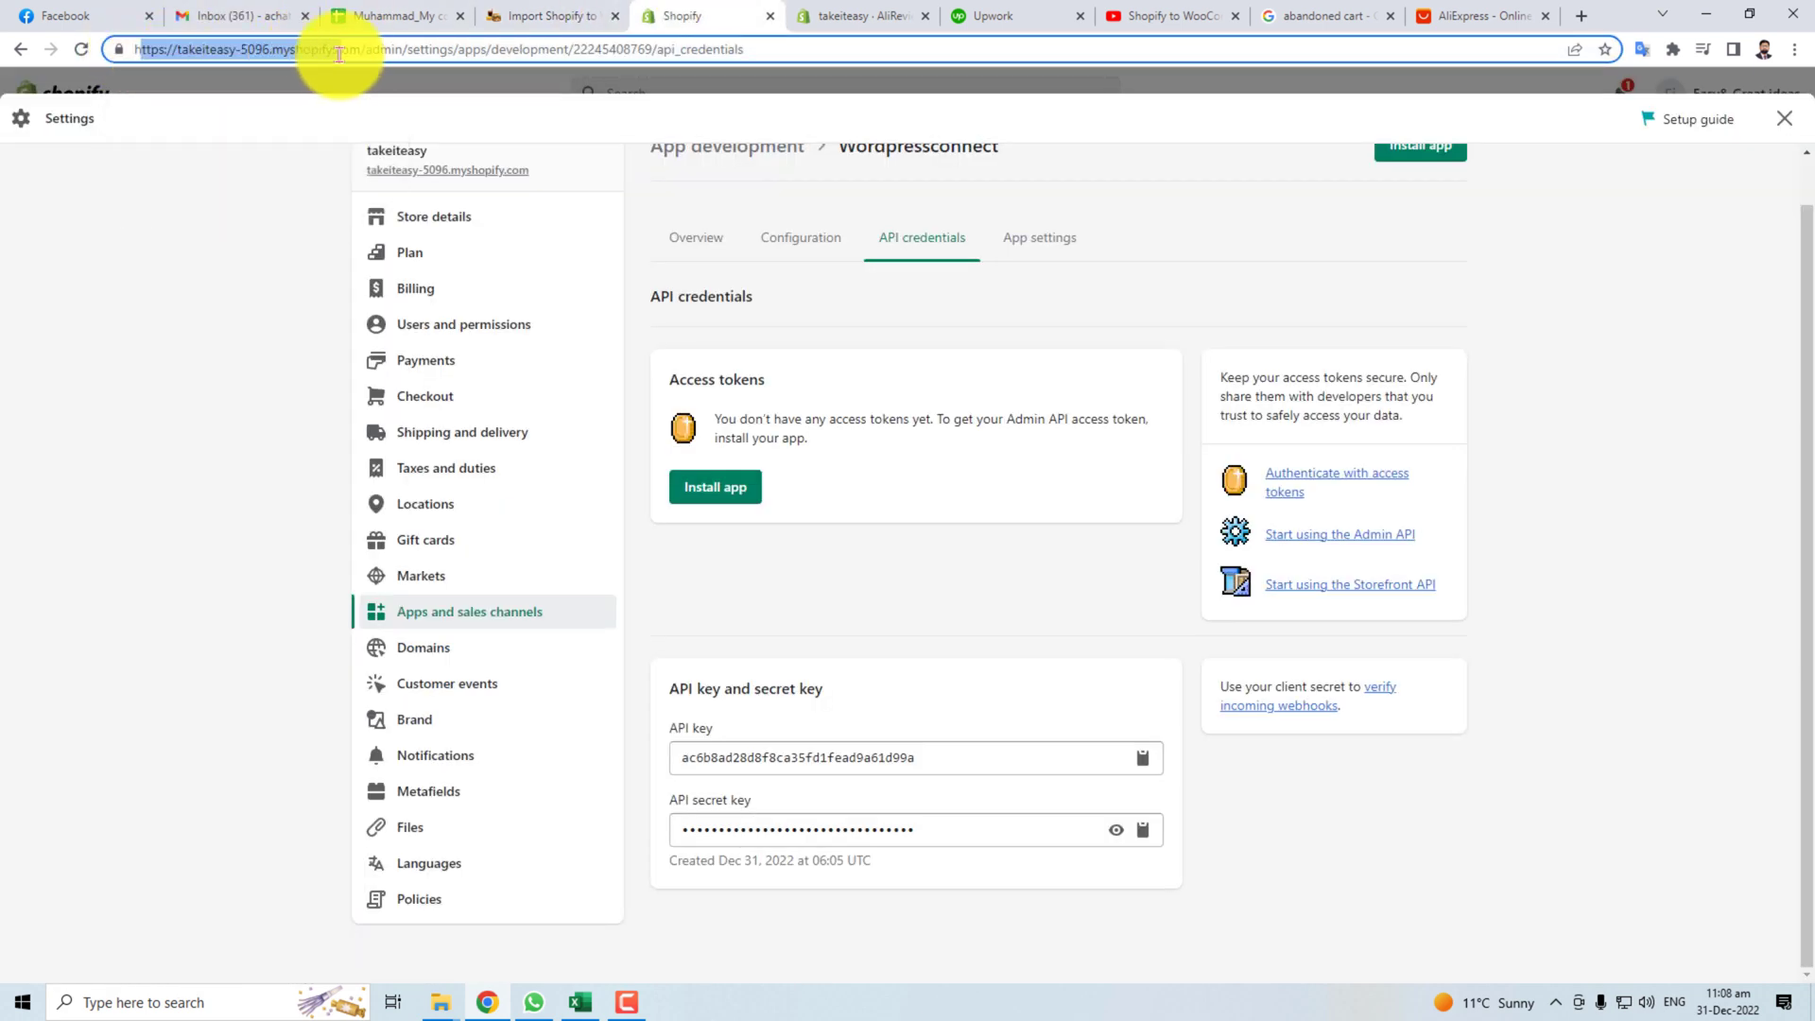
click(511, 16)
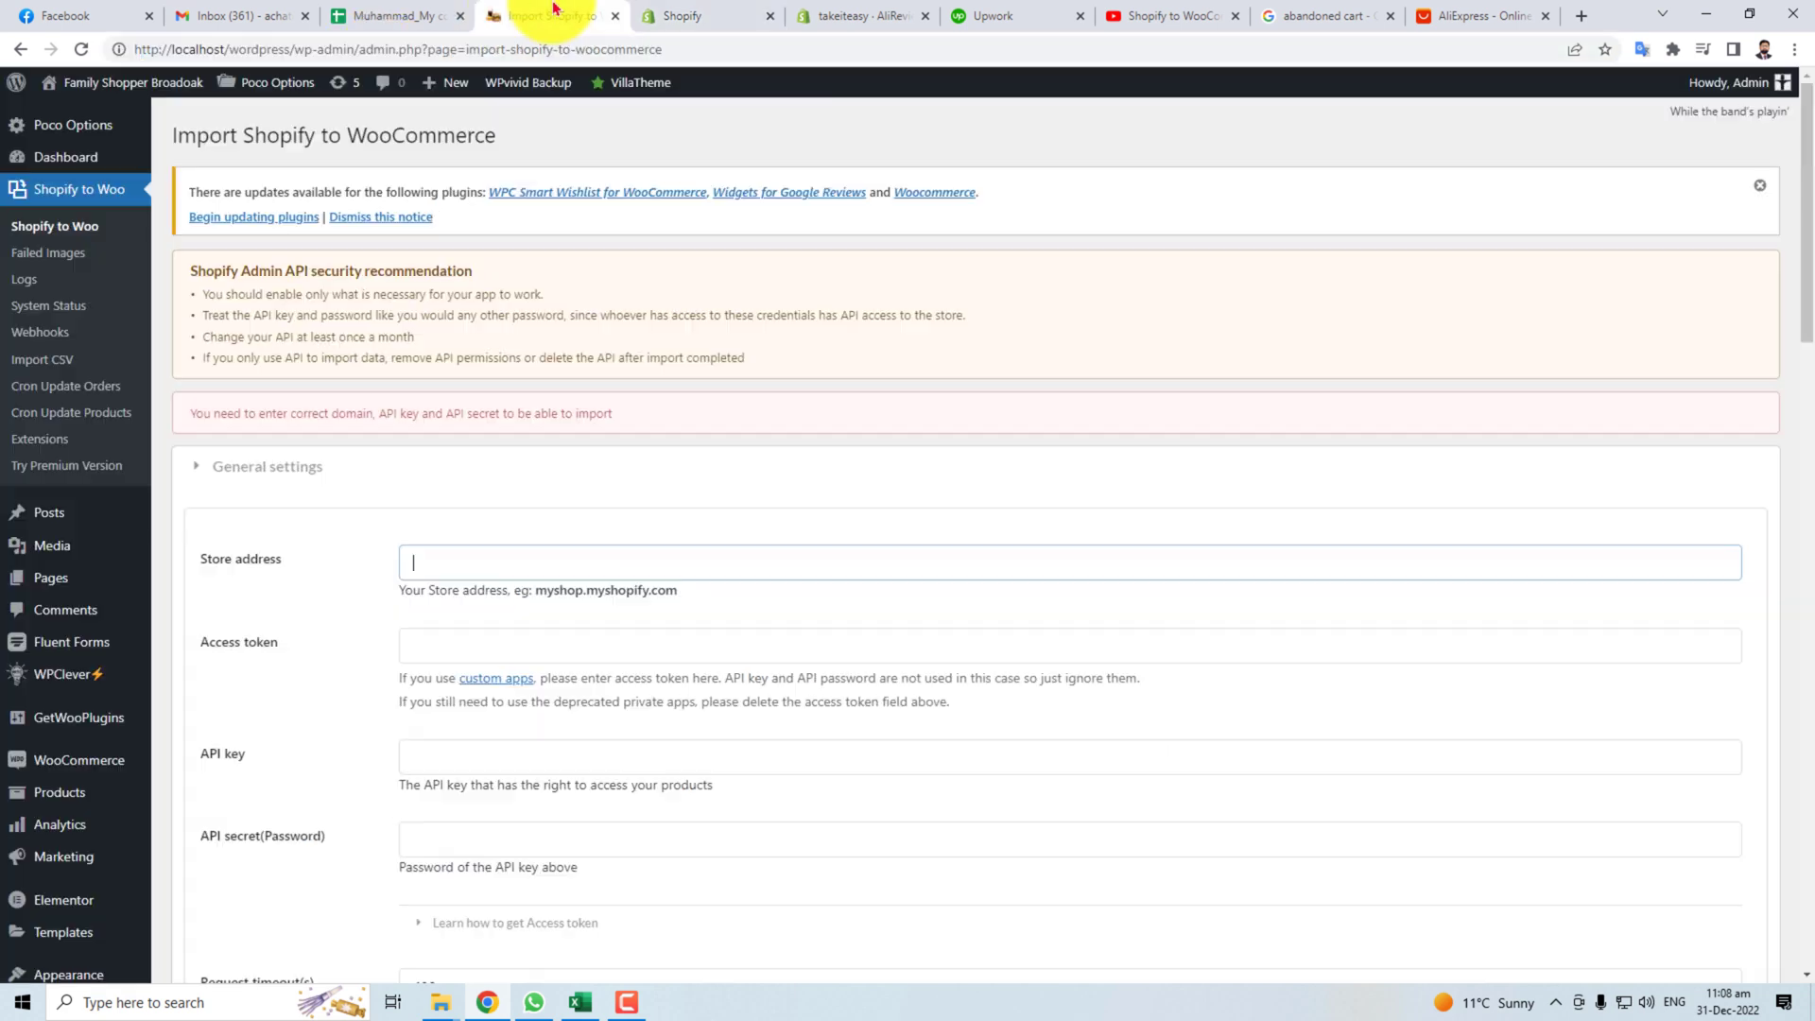
text(ttps://takeiteasy-5096.myshopify.com/)
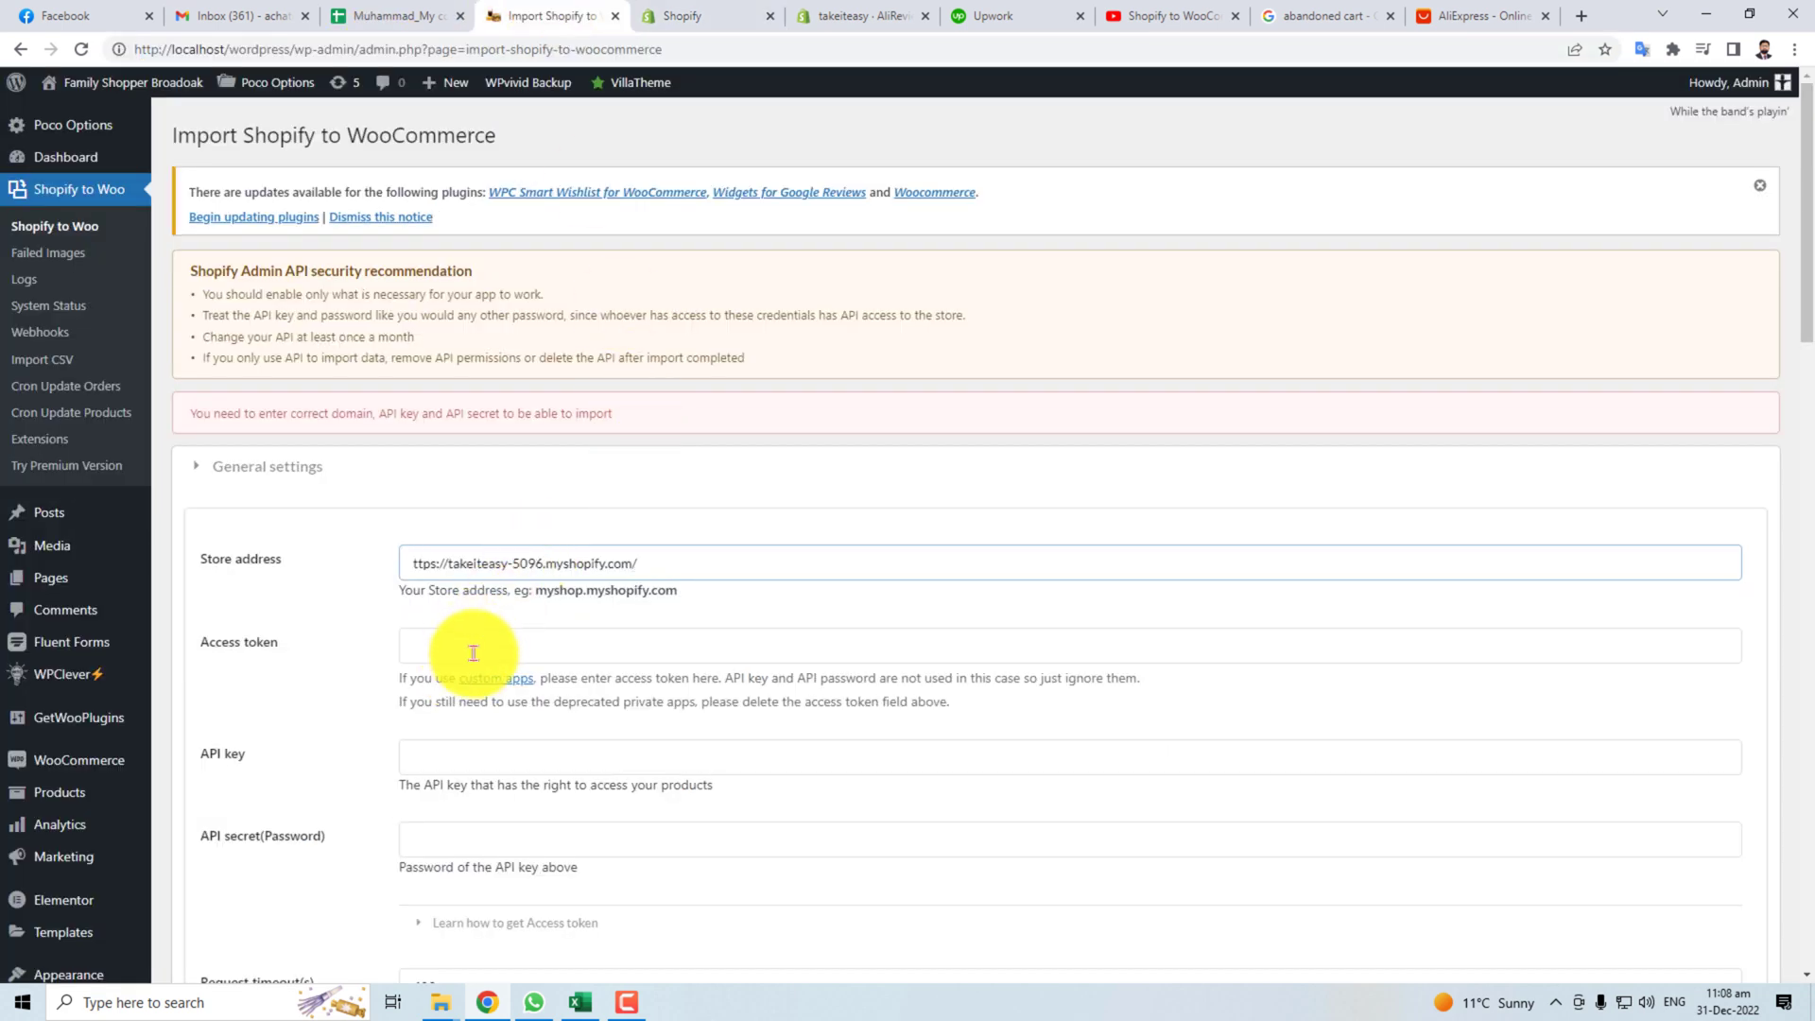
click(478, 646)
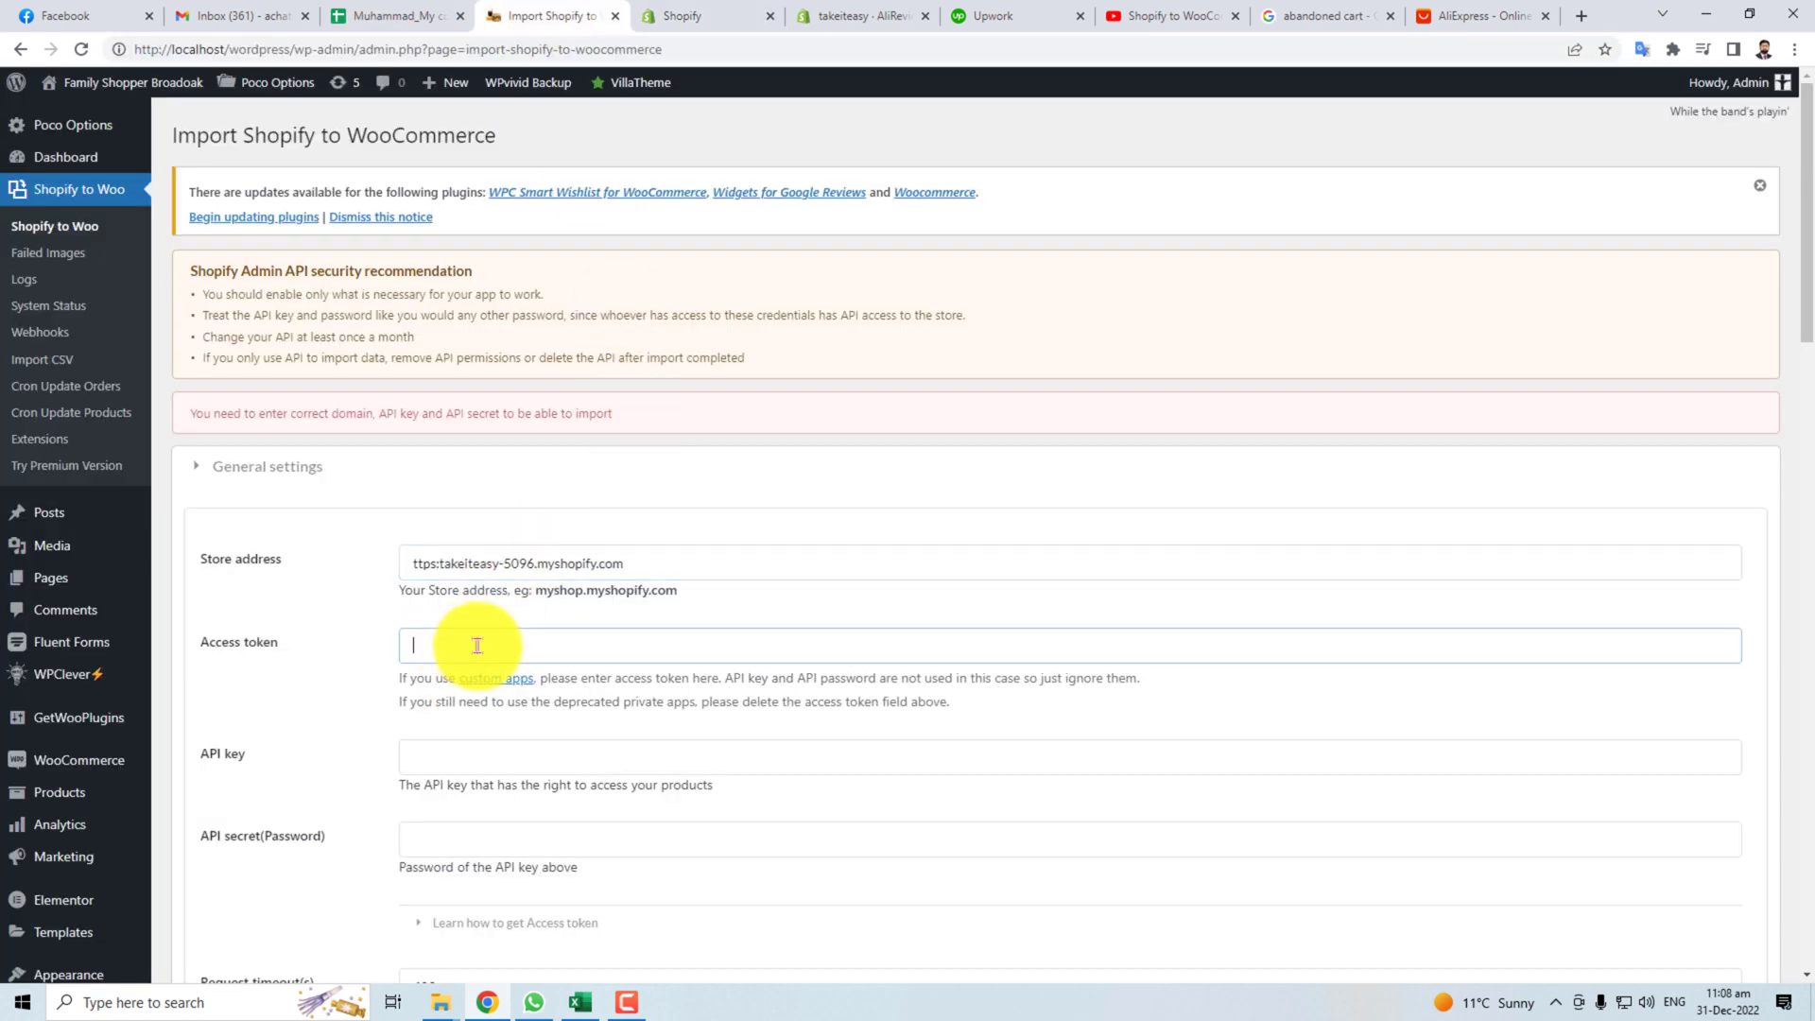
Copy the Shopify app's API key into the plugin's API key field.
click(676, 29)
drag(925, 756, 668, 767)
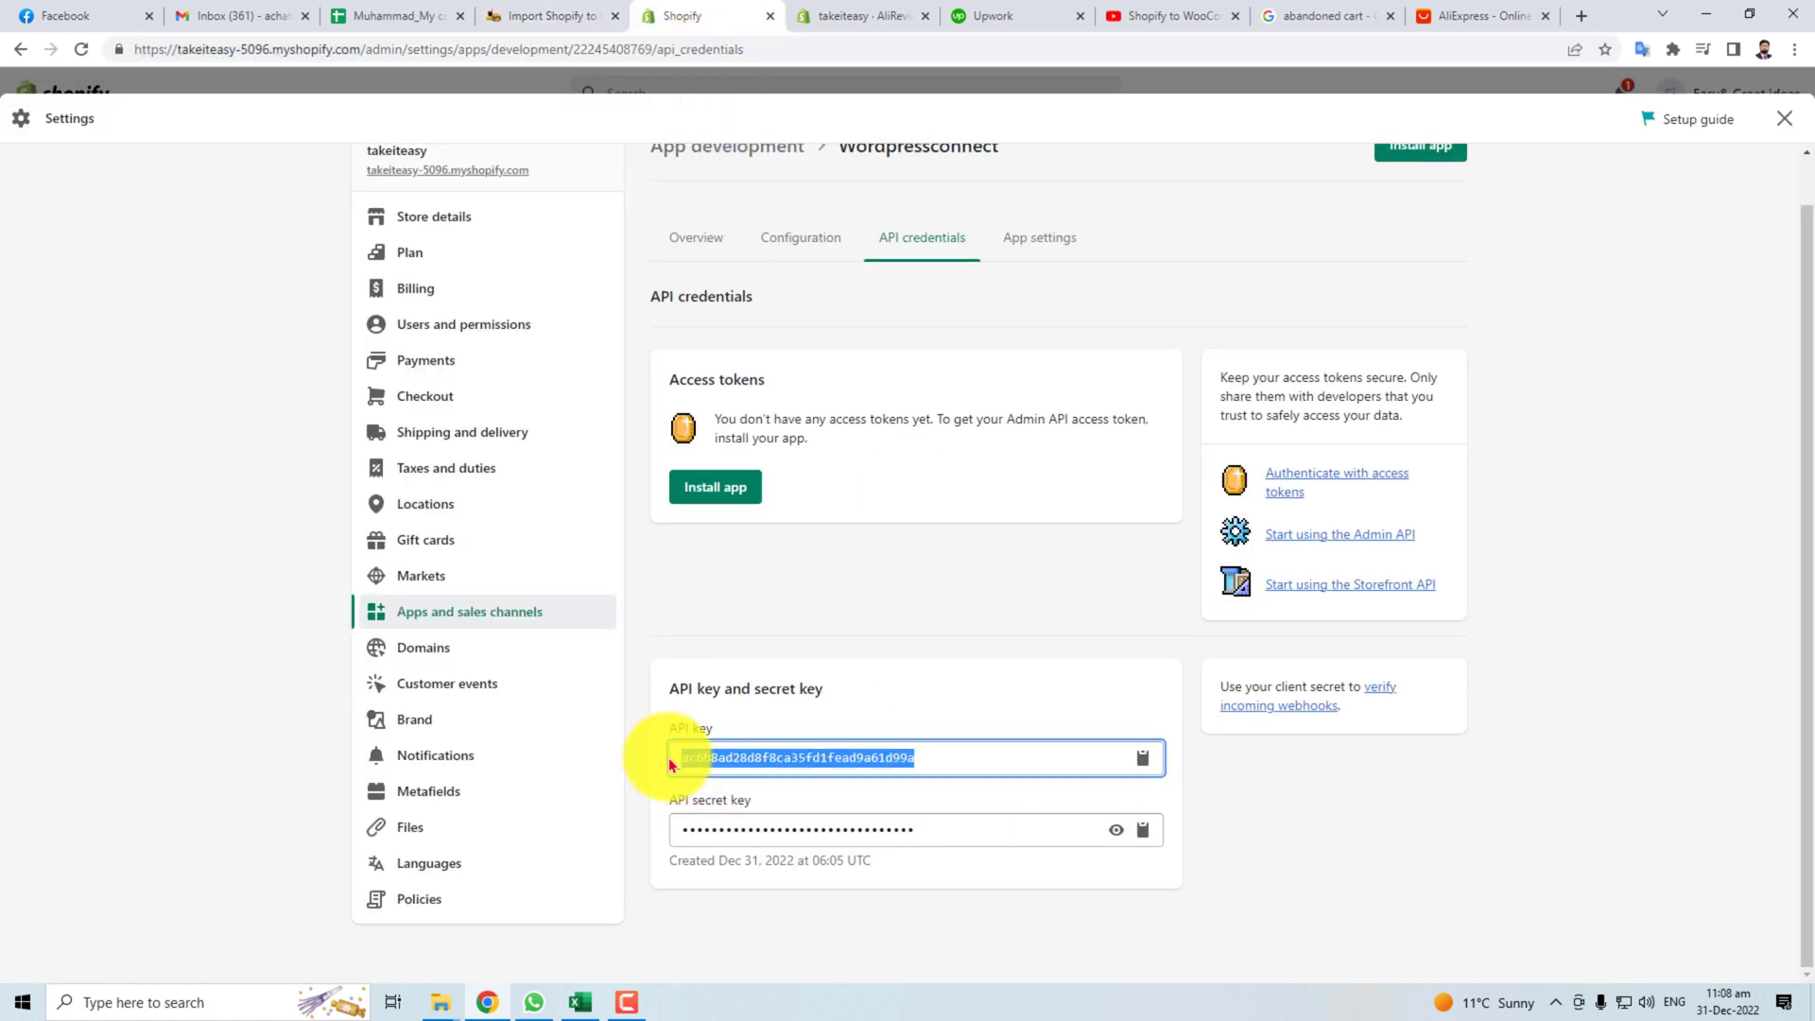
click(542, 19)
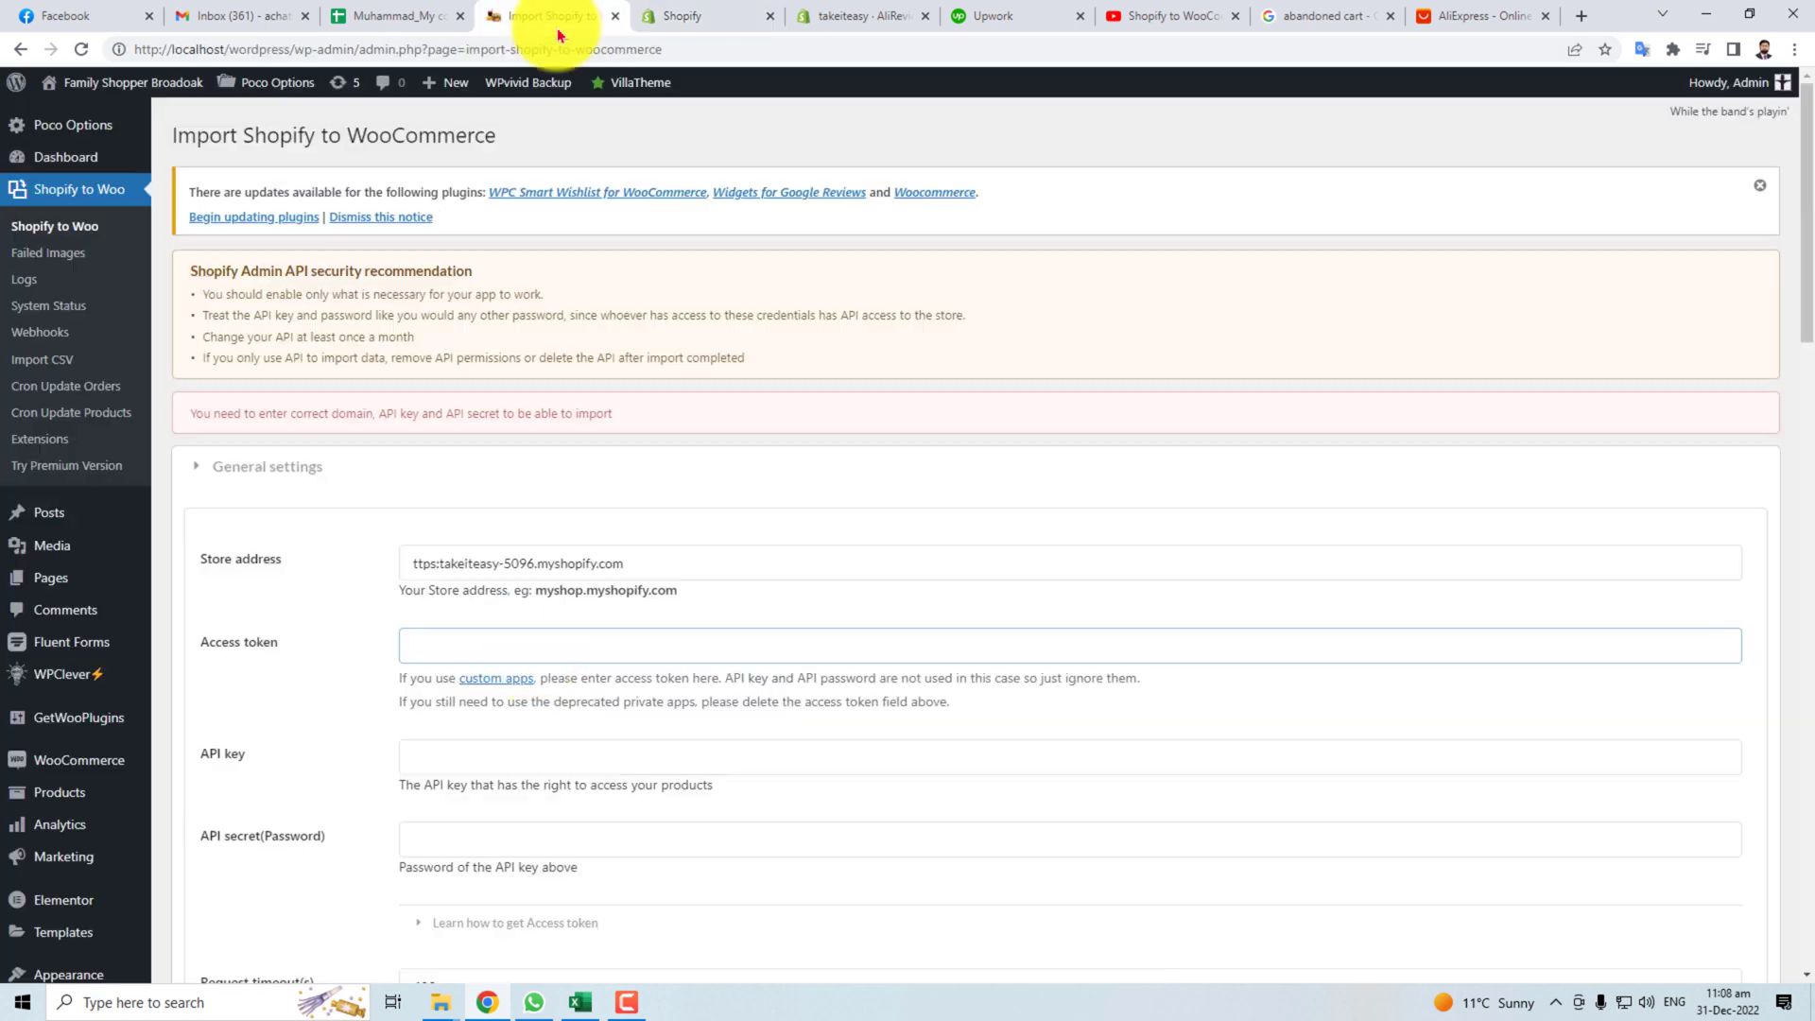
click(474, 758)
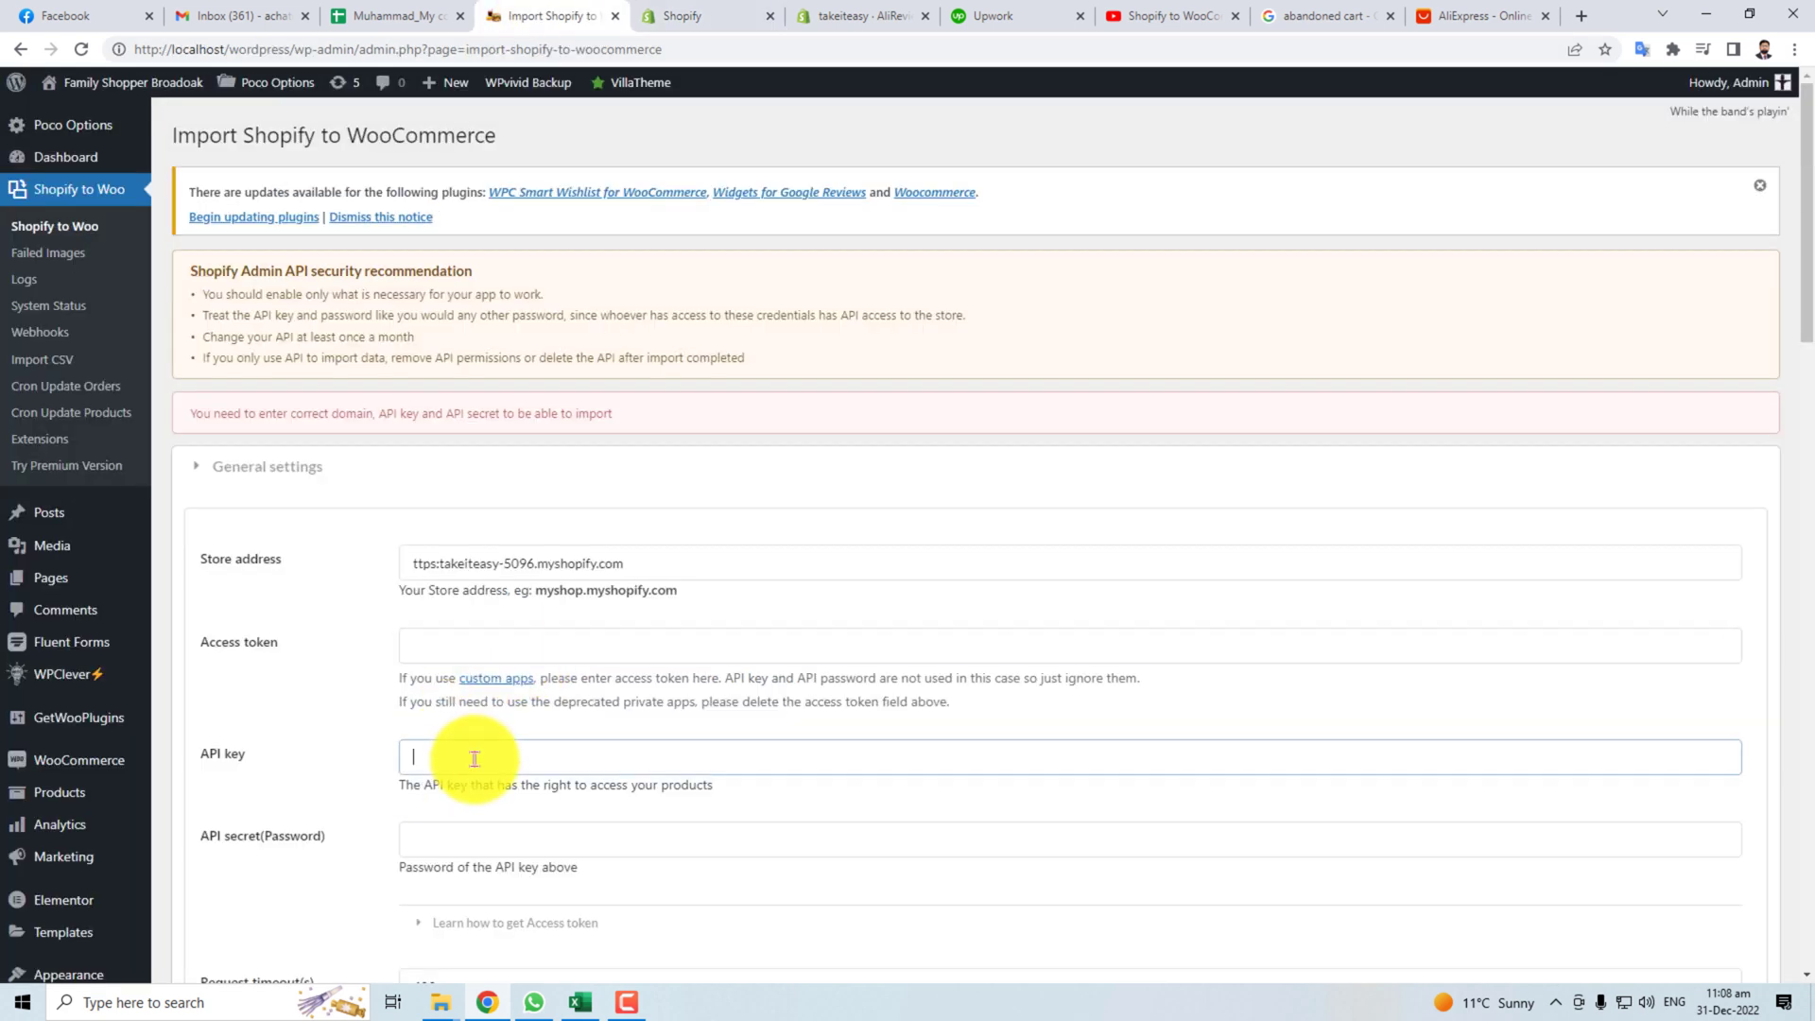
Copy the Shopify API secret key and paste it into the plugin's API secret field.
click(468, 841)
click(698, 16)
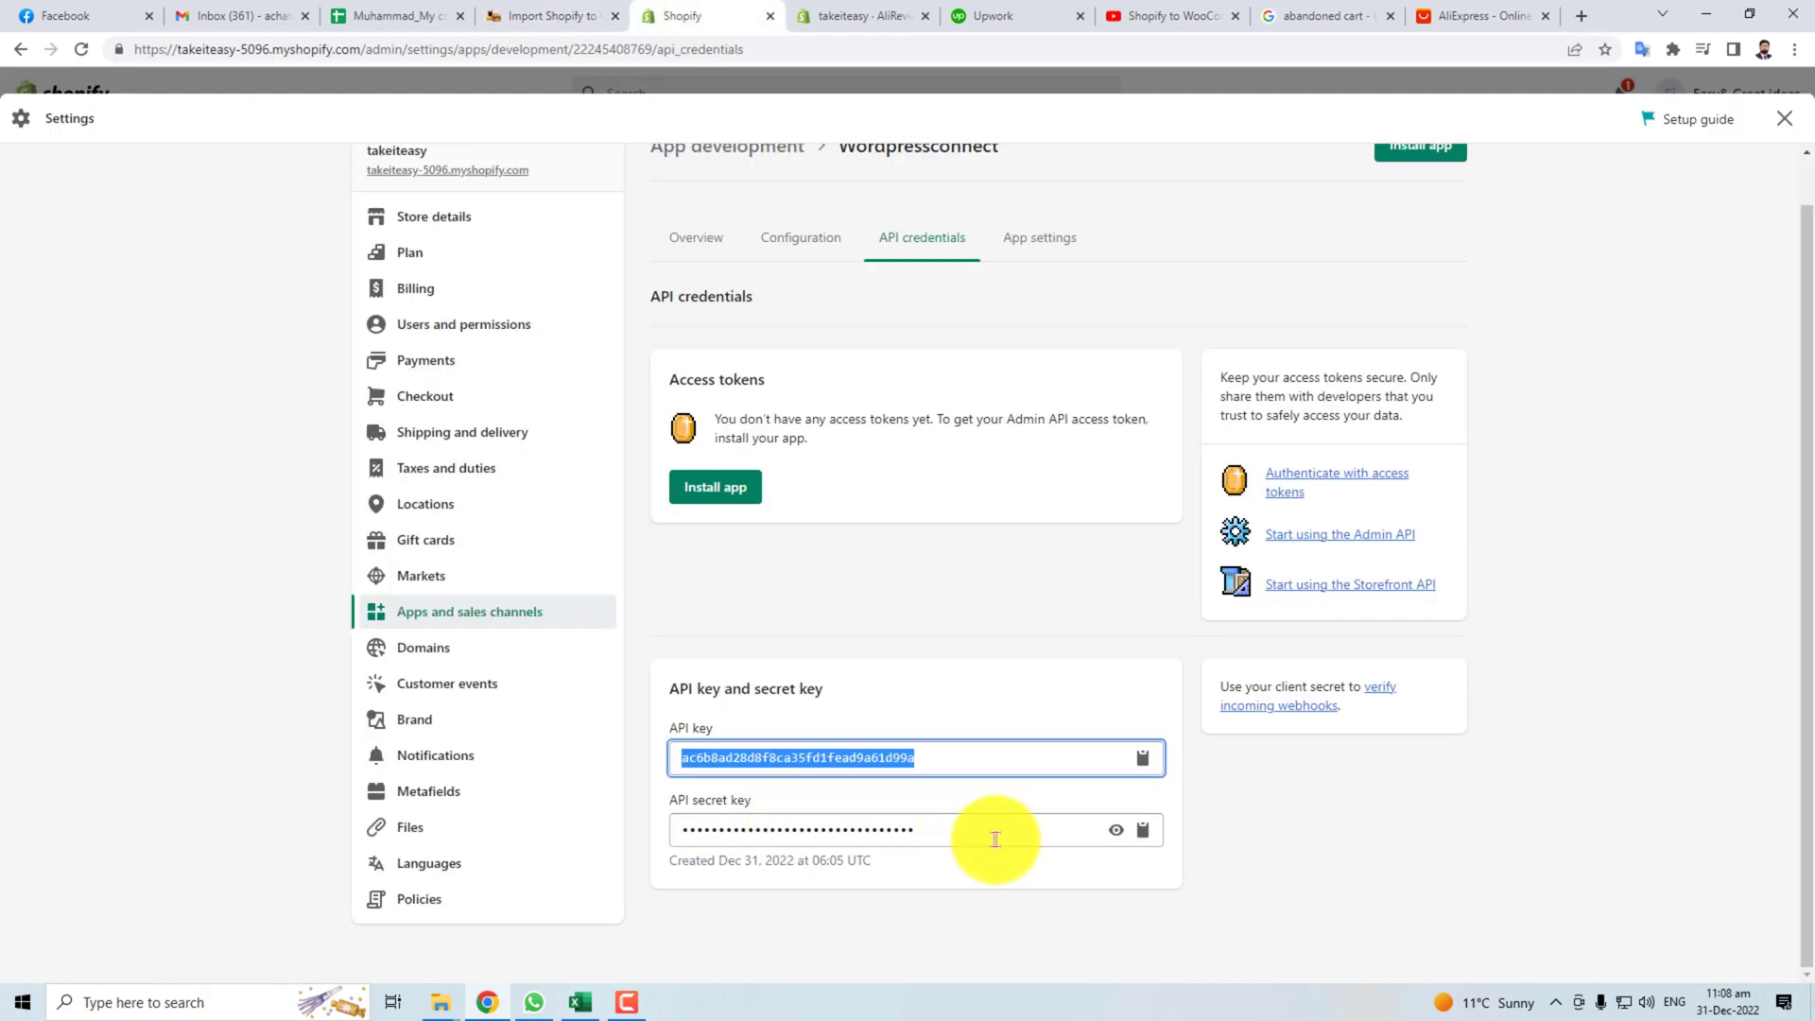
click(1146, 836)
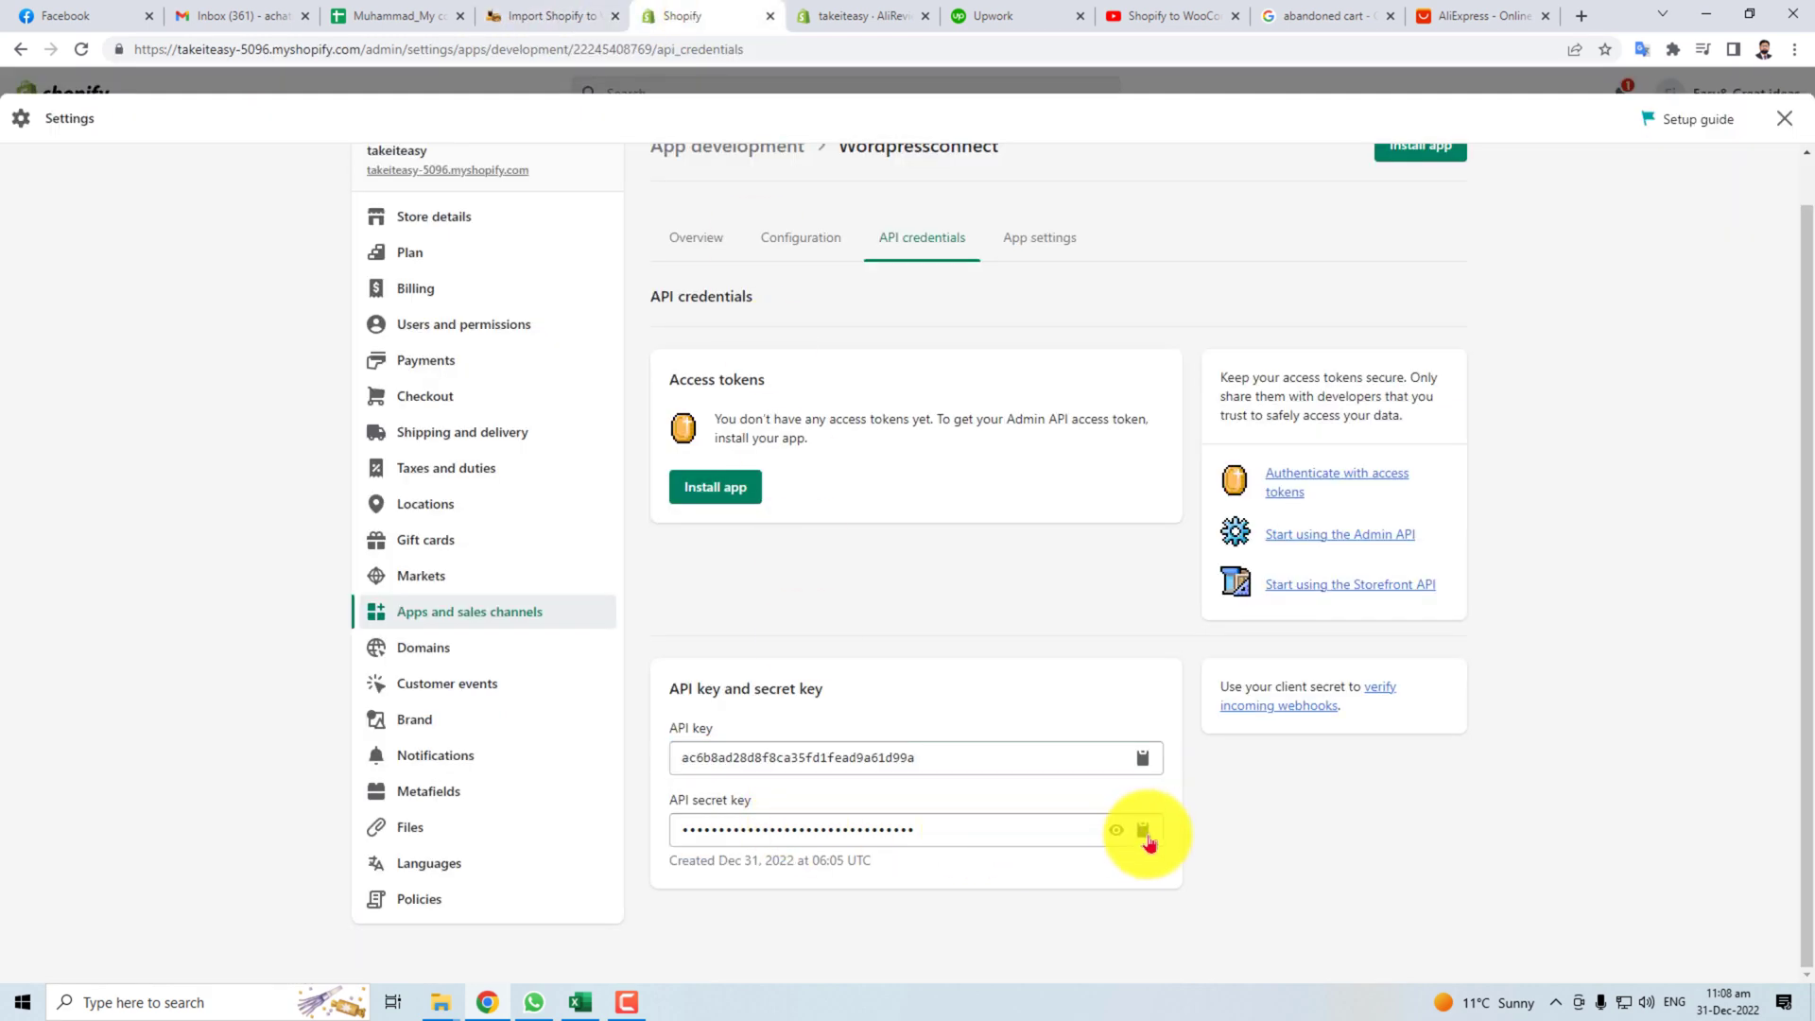
click(534, 19)
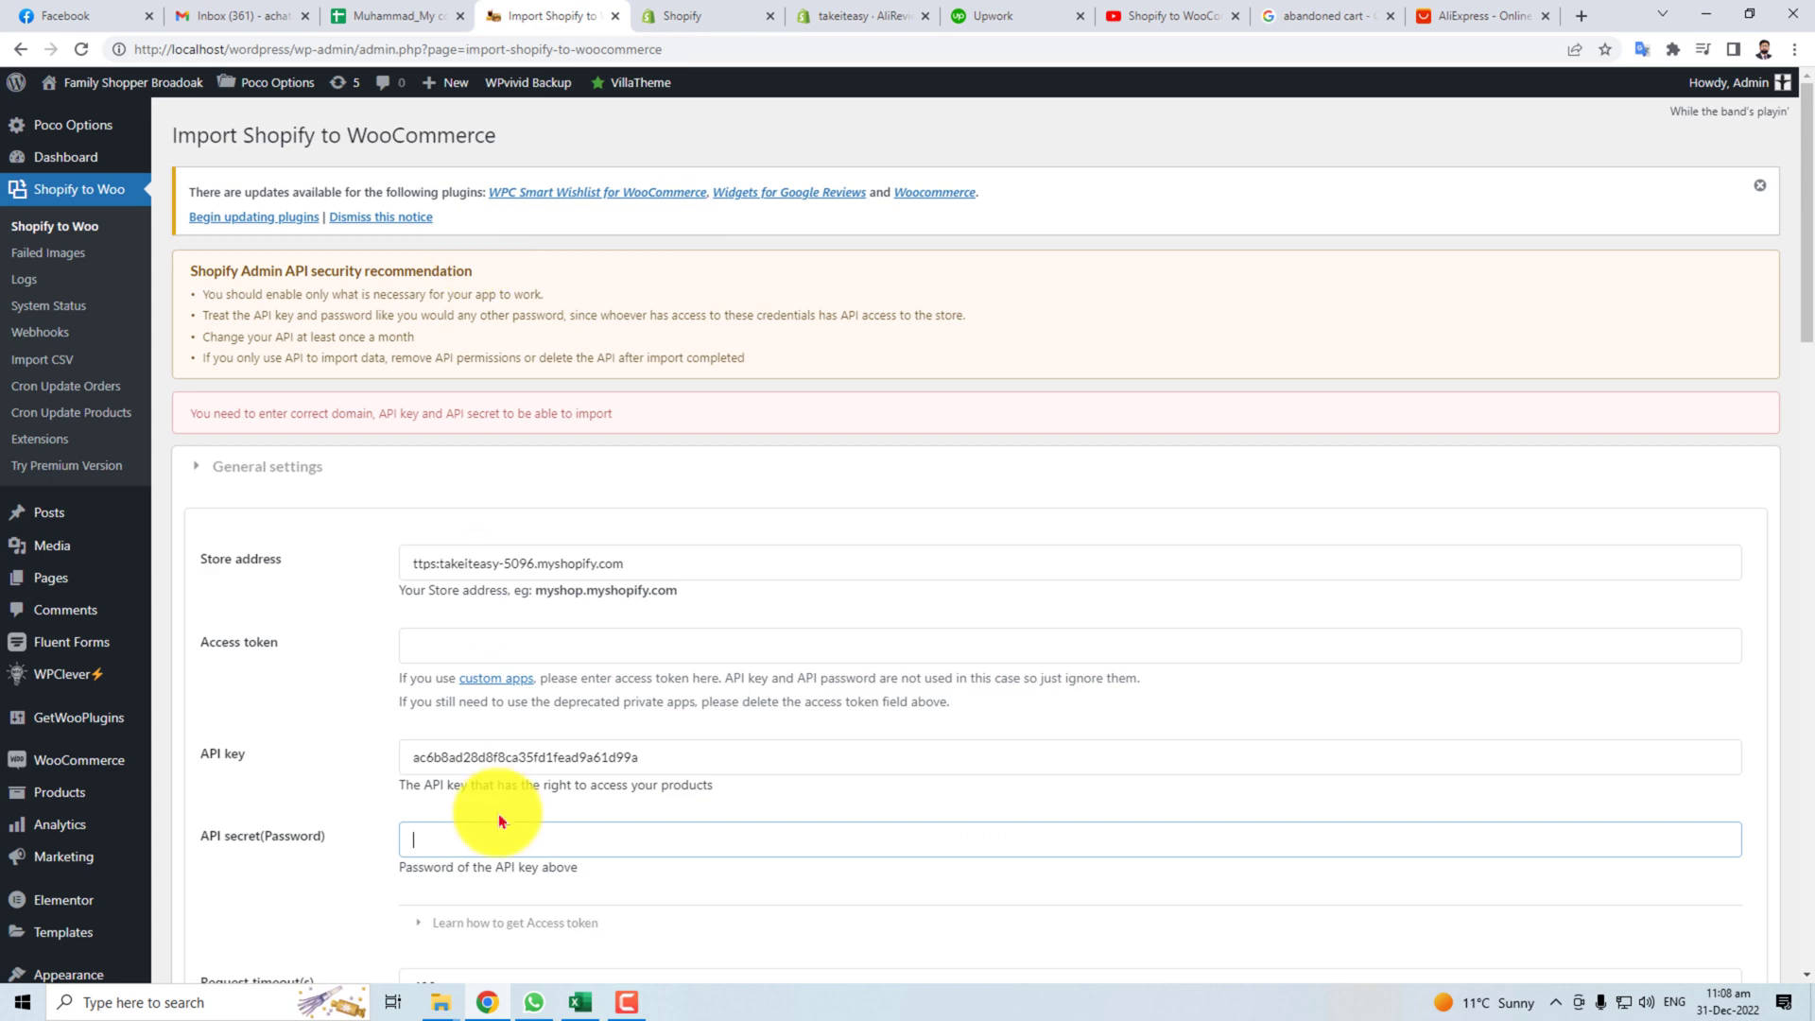
key(ctrl+v)
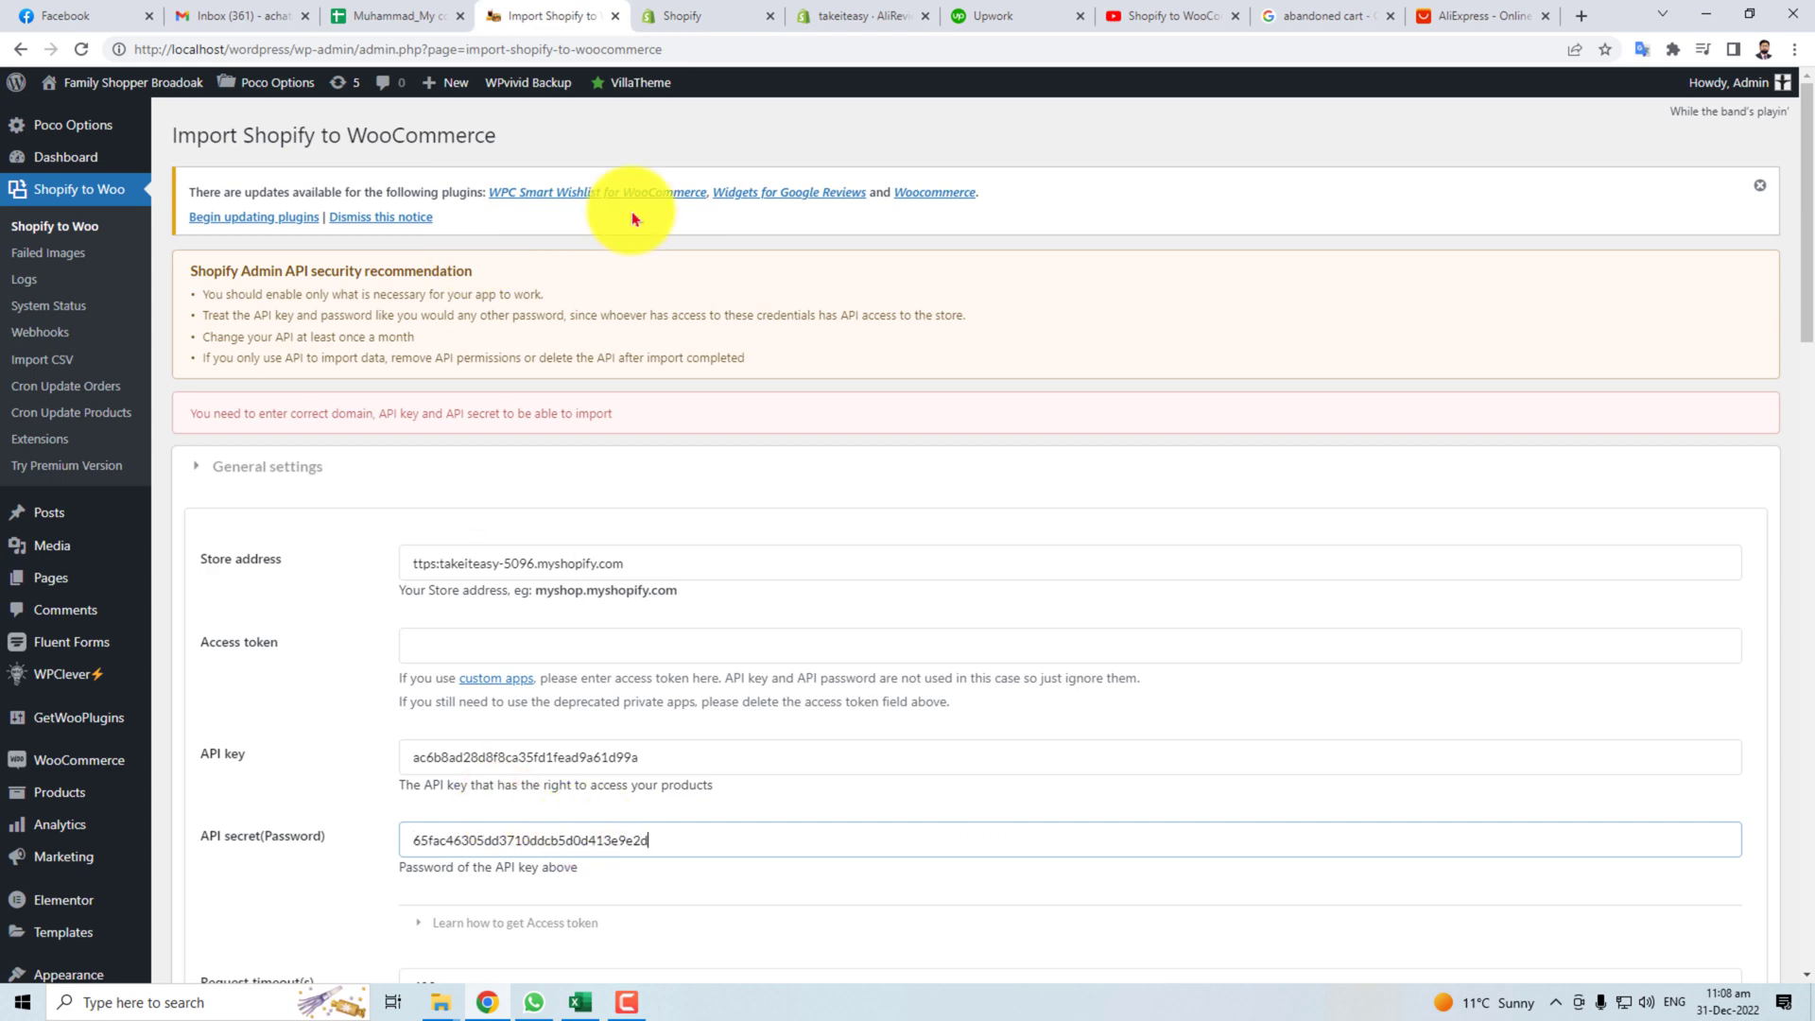
Install the Wordpressconnect app in Shopify, then reveal and copy its Admin API access token.
click(691, 15)
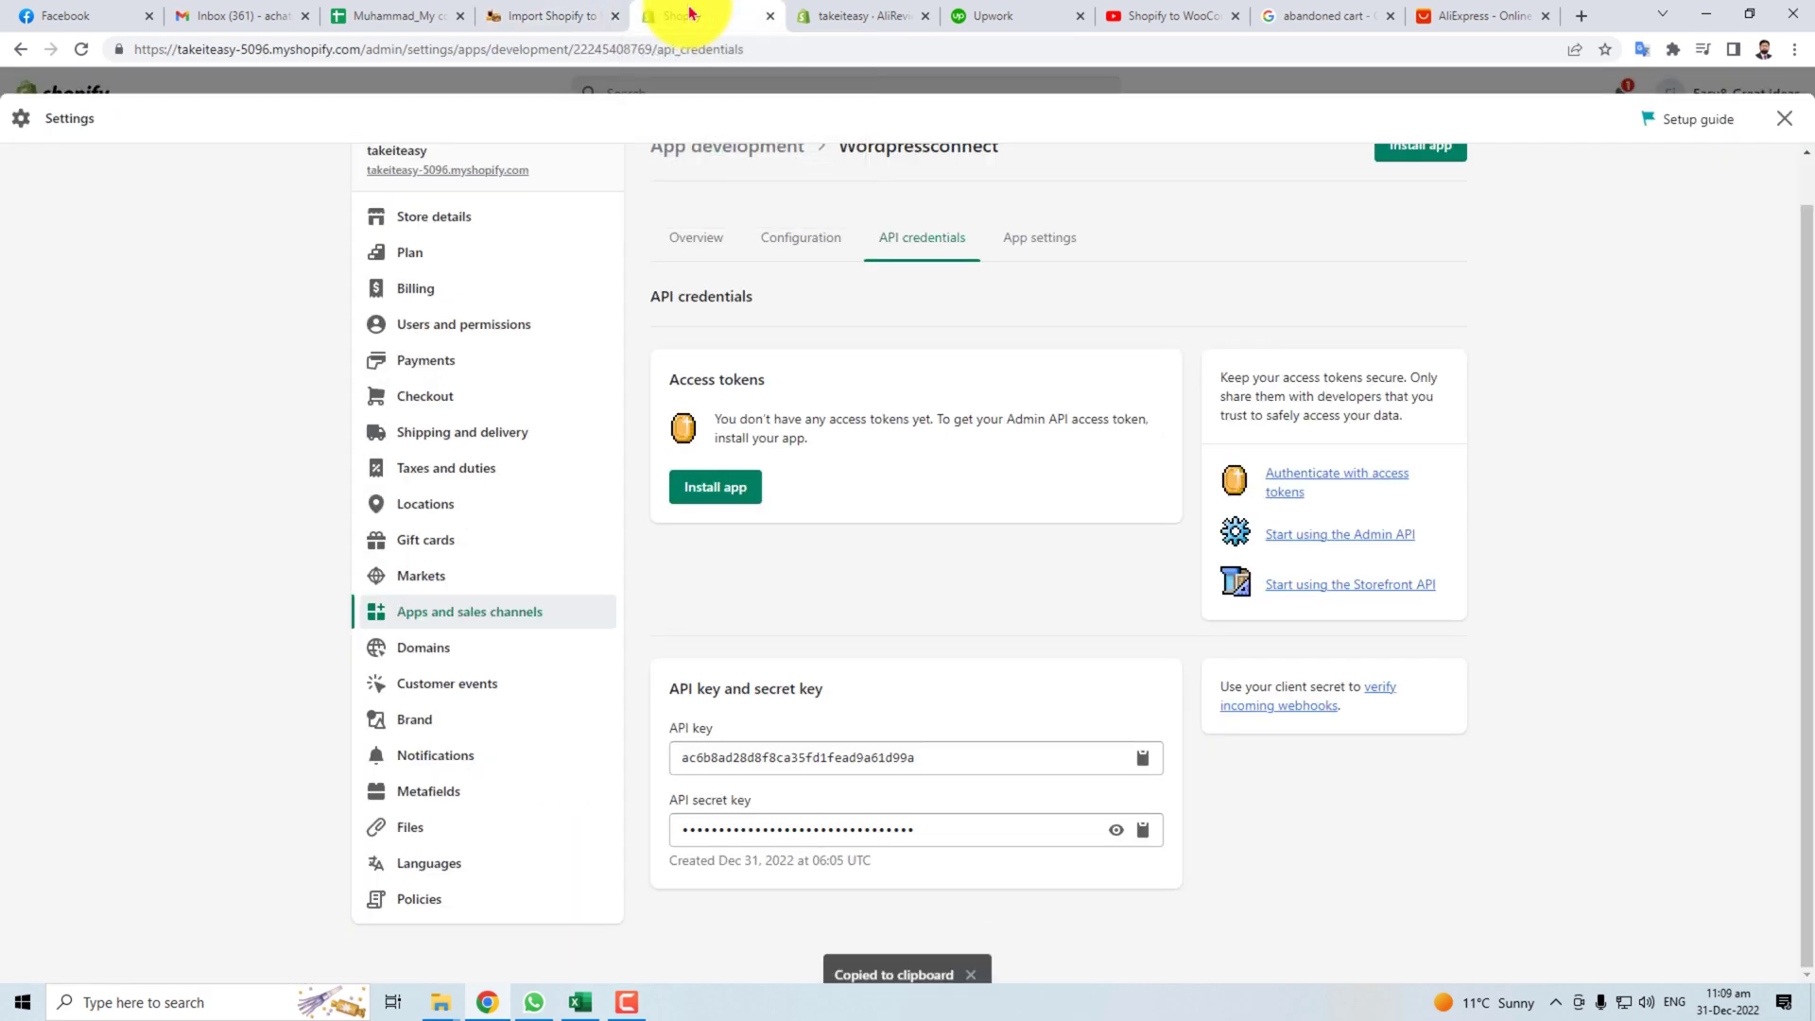
click(728, 491)
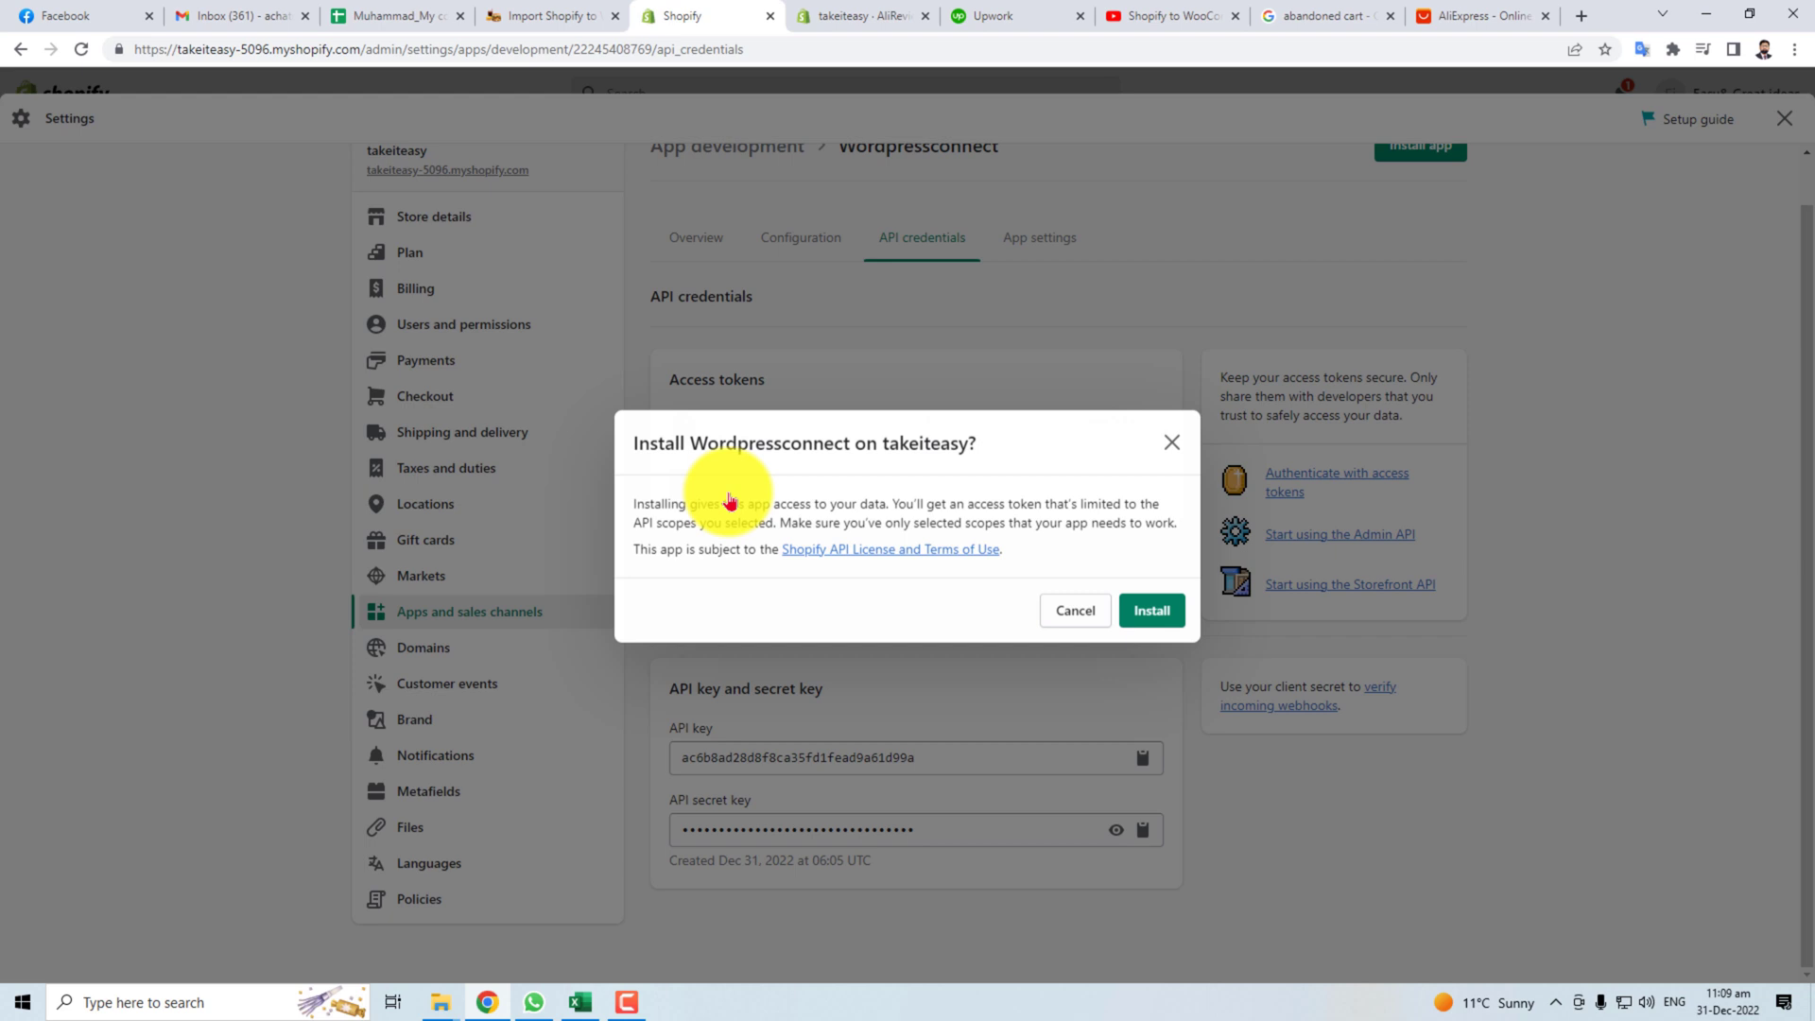
click(1150, 612)
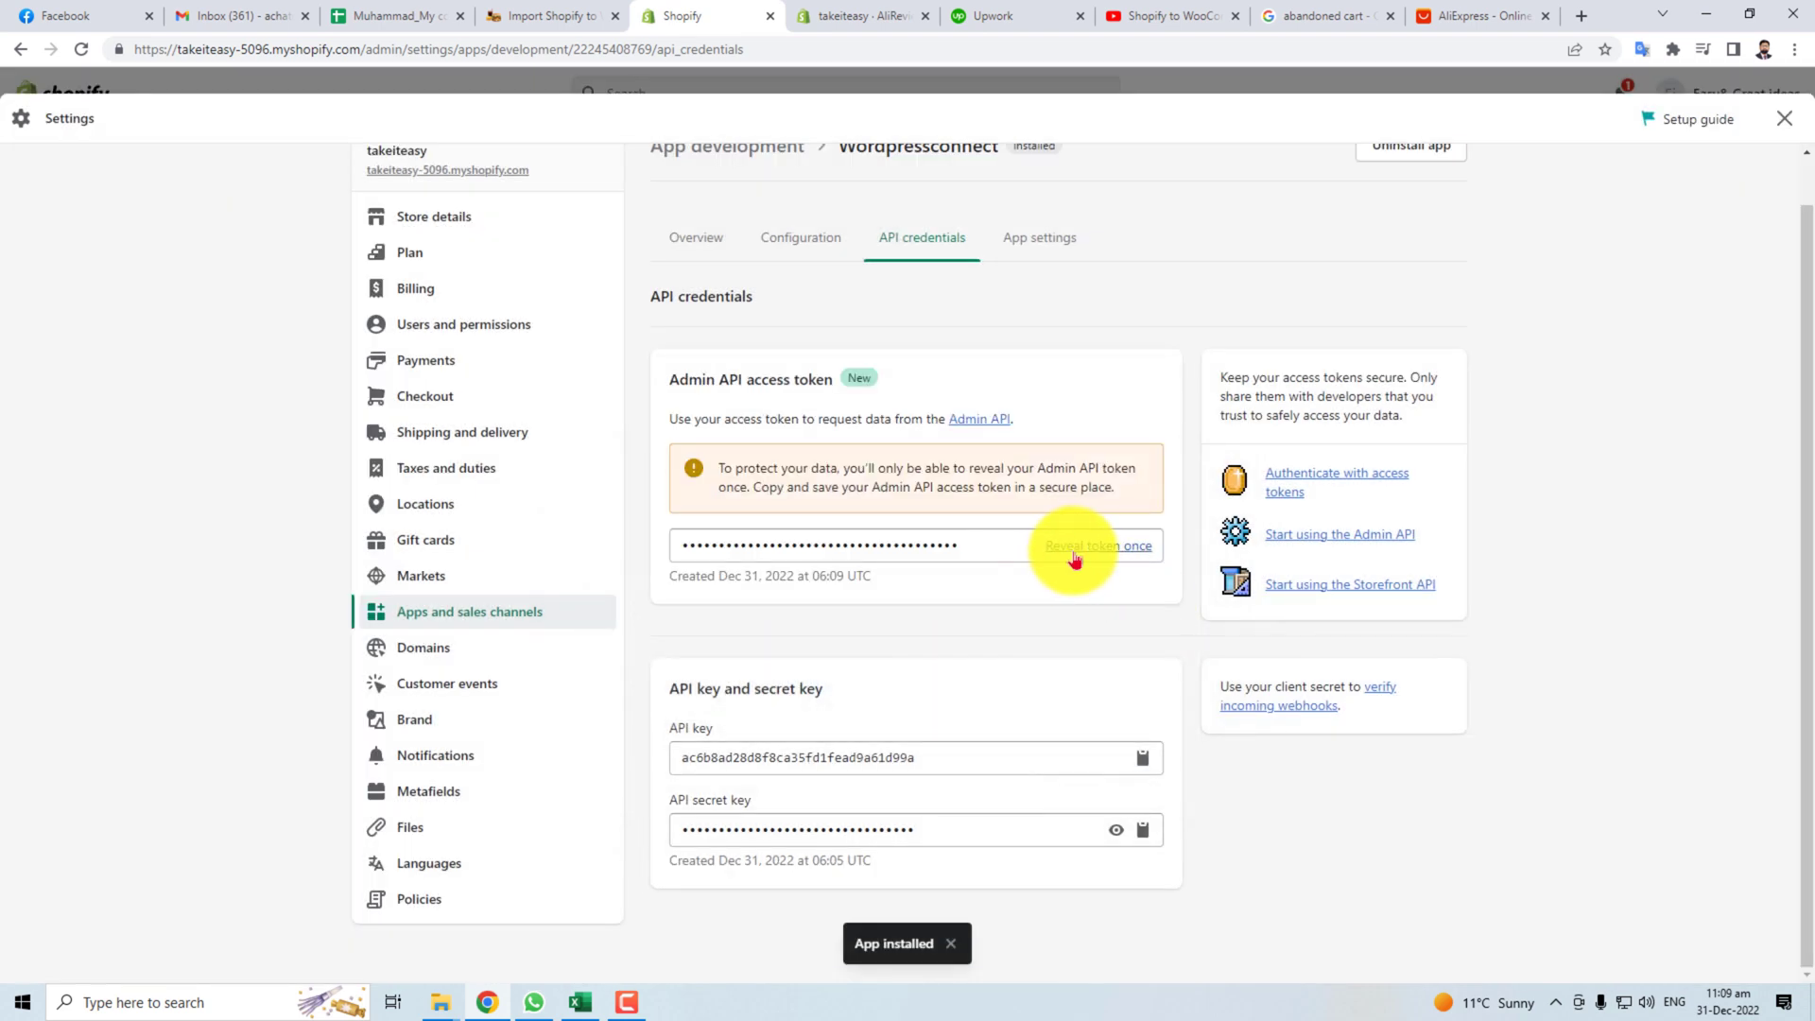
click(1135, 546)
click(1142, 545)
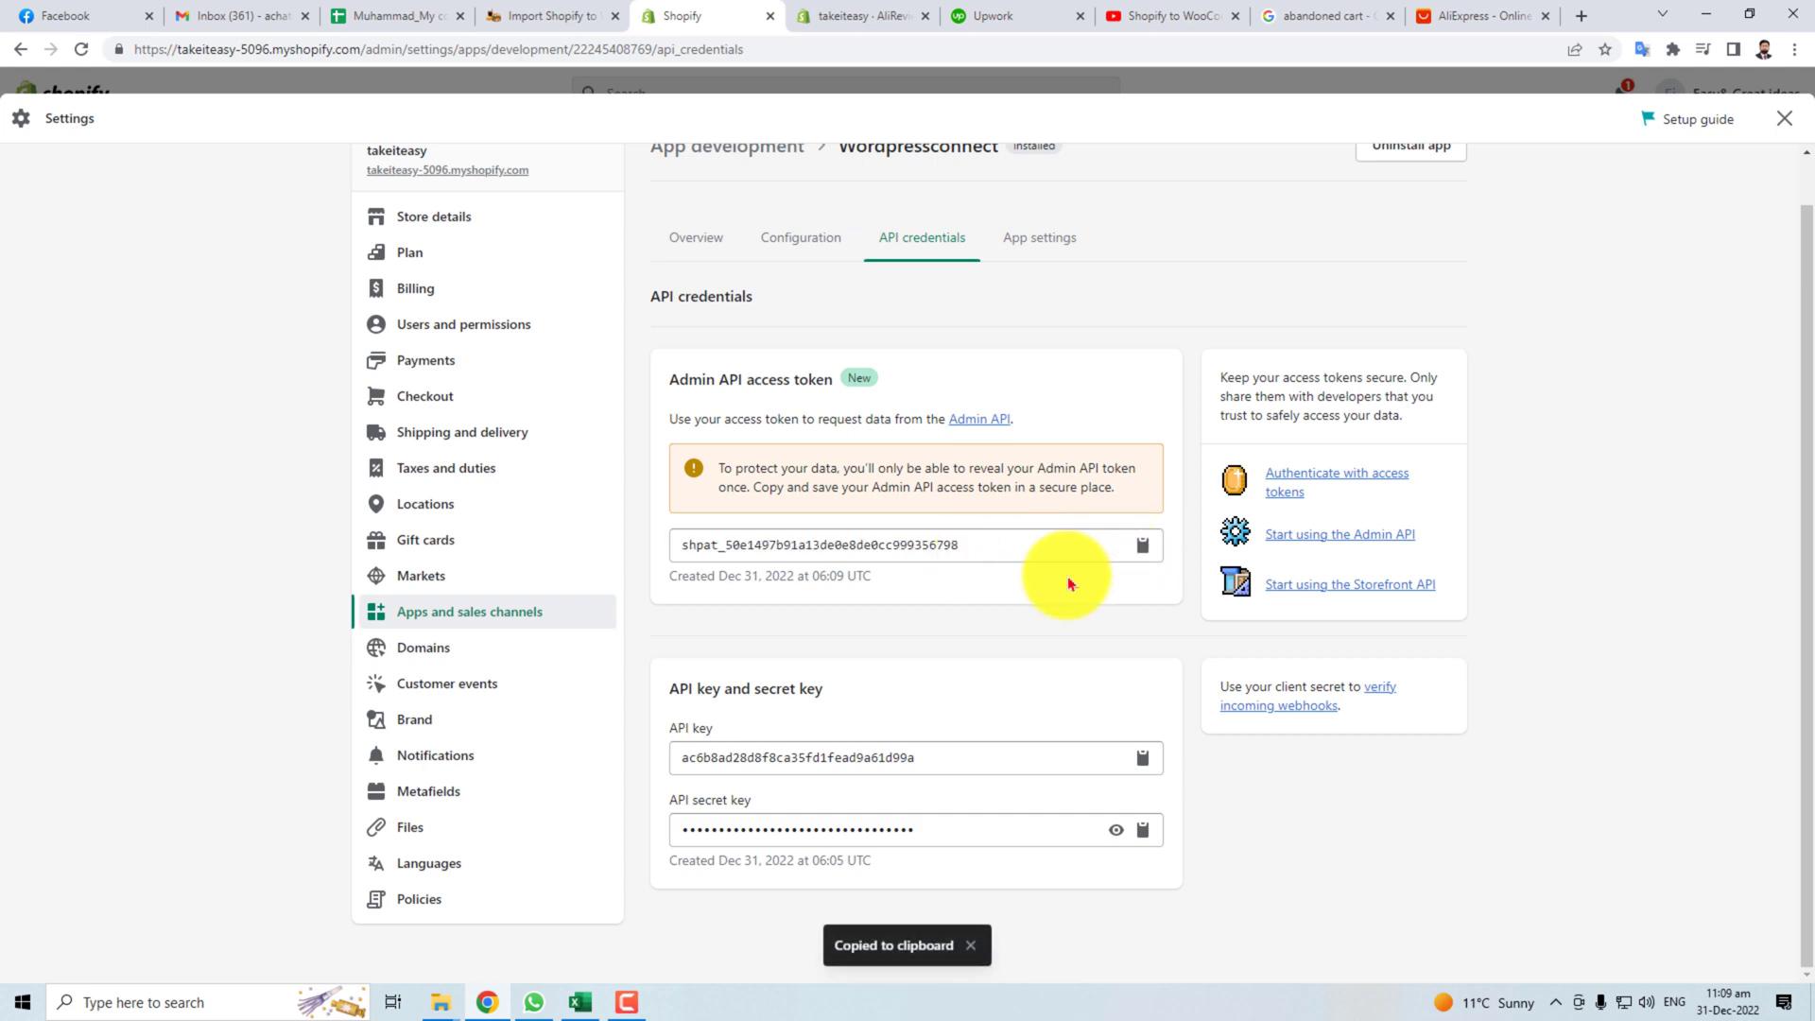
Paste the access token, keep Product status as Publish, and save the S2W settings.
click(521, 9)
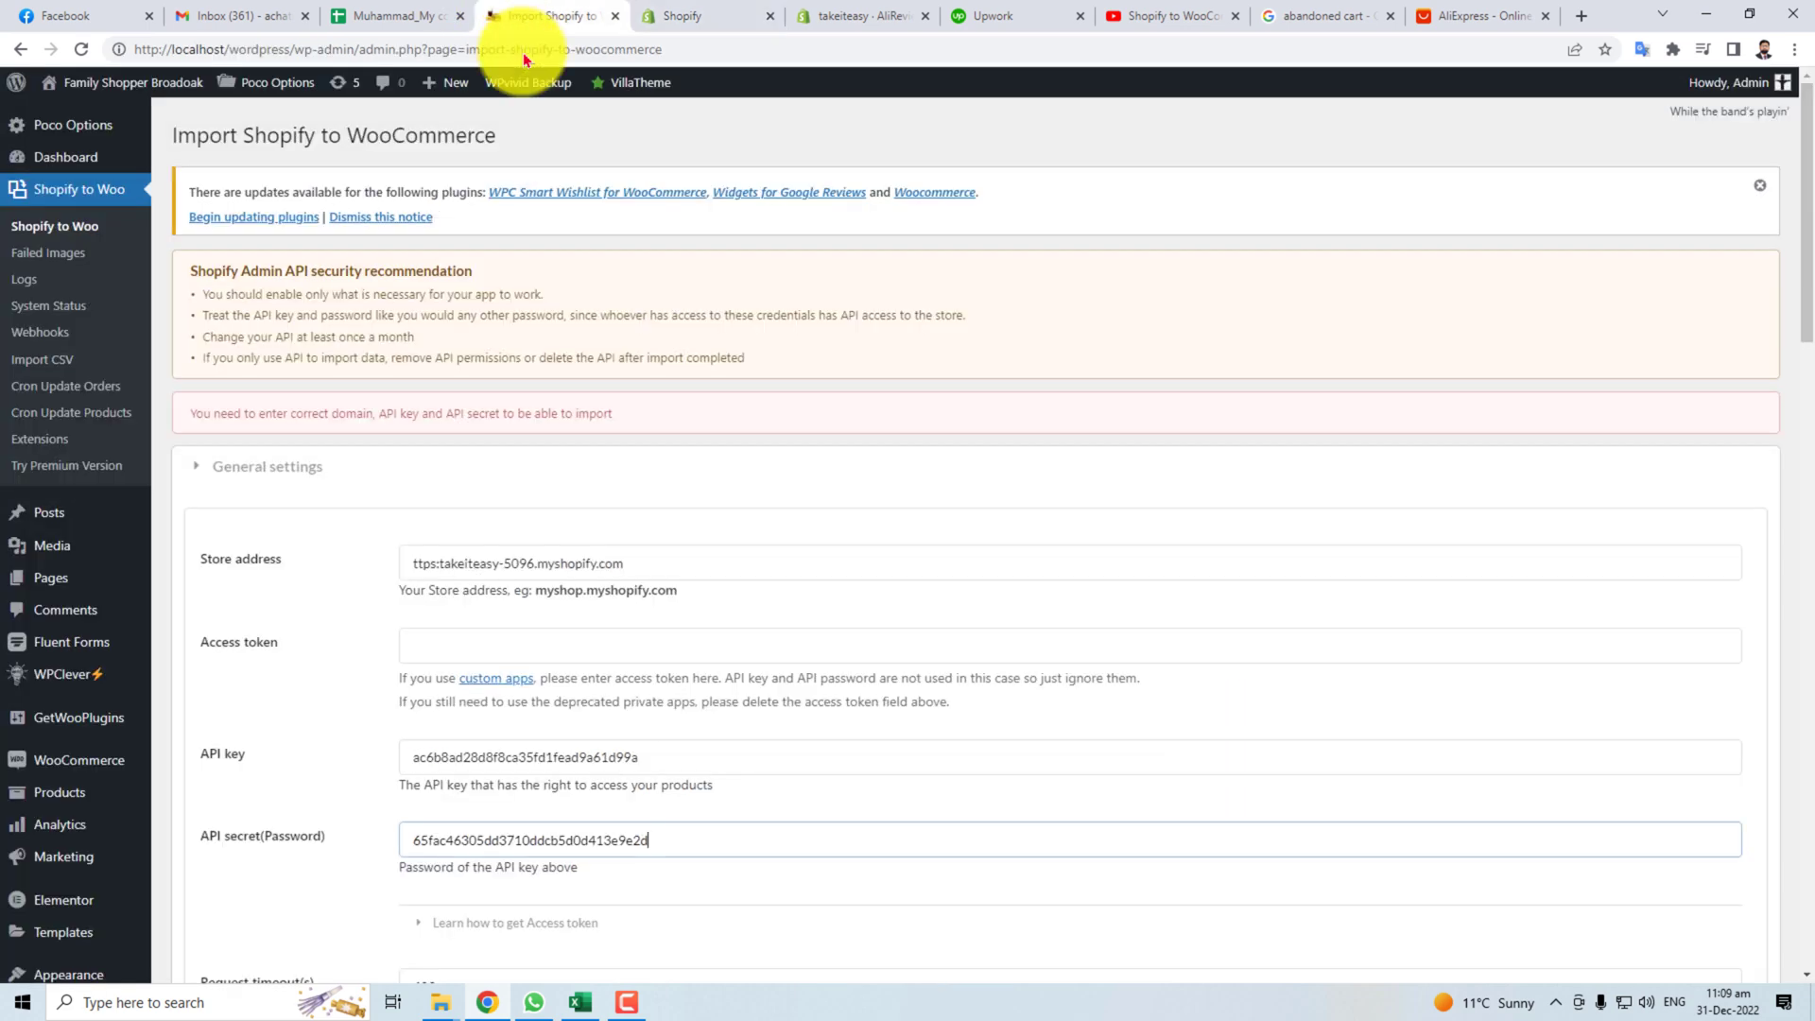
click(514, 644)
scroll(756, 675, down, 7)
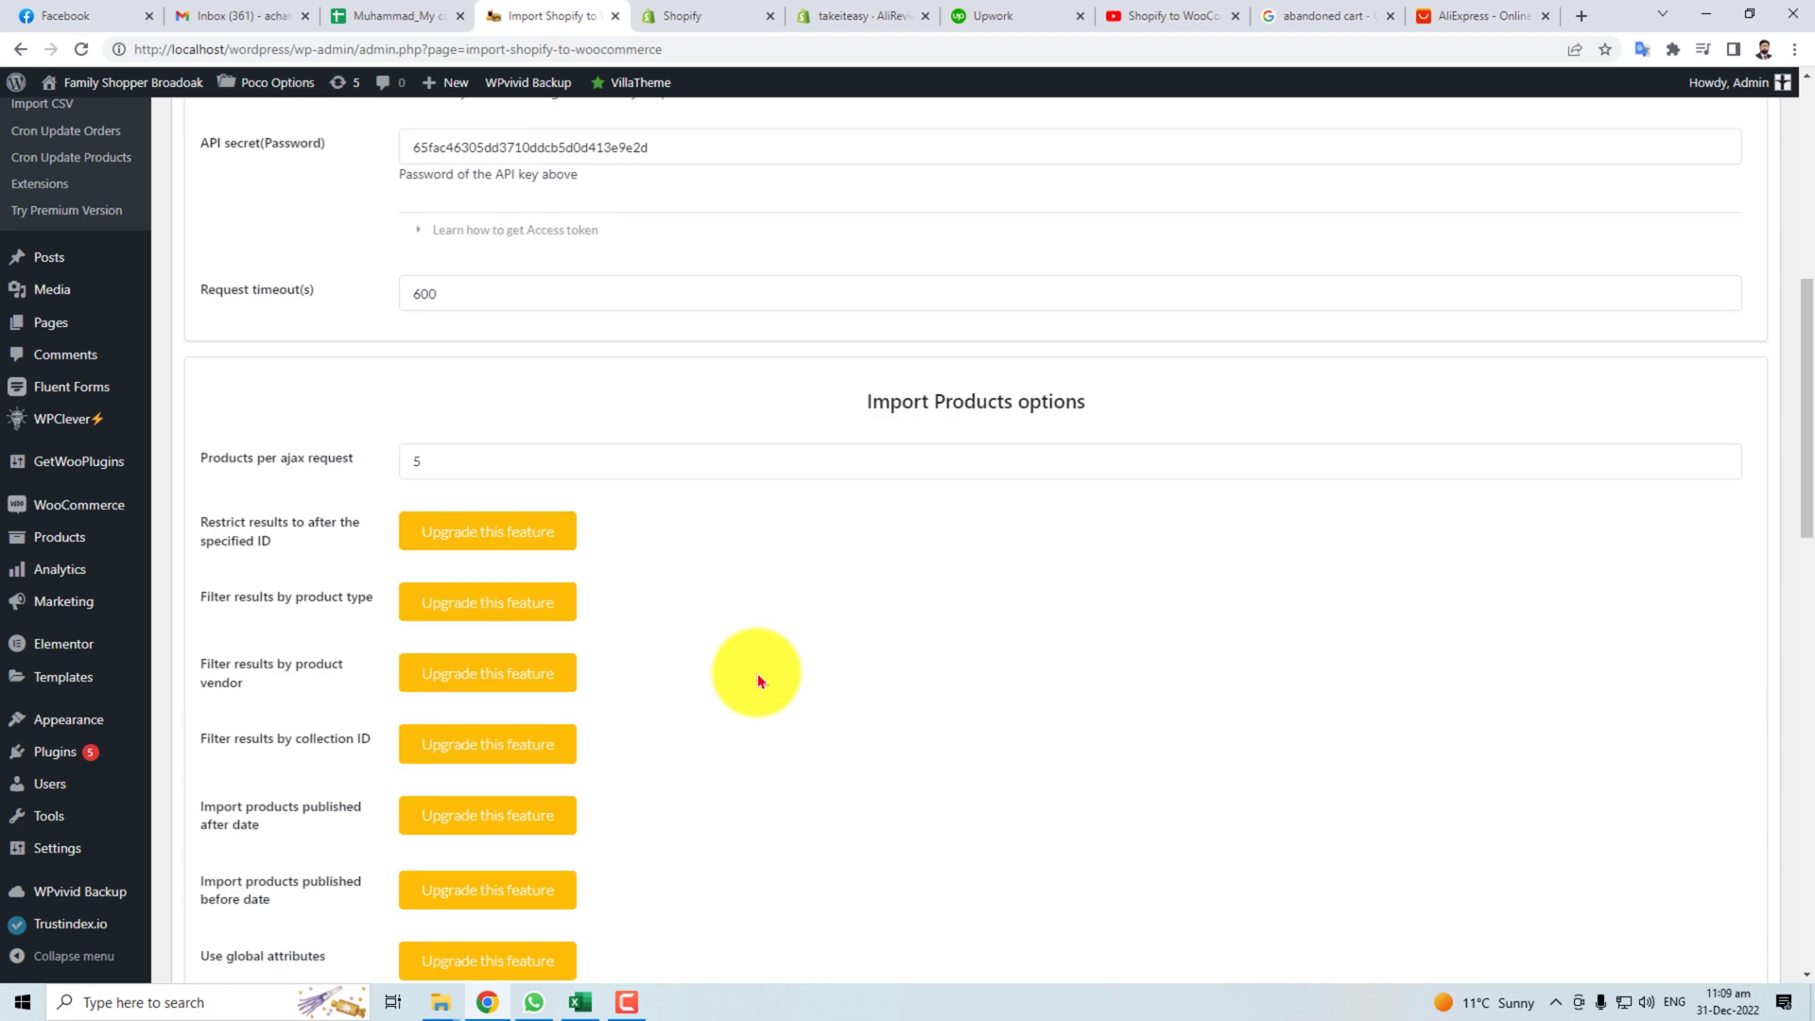
scroll(756, 675, up, 4)
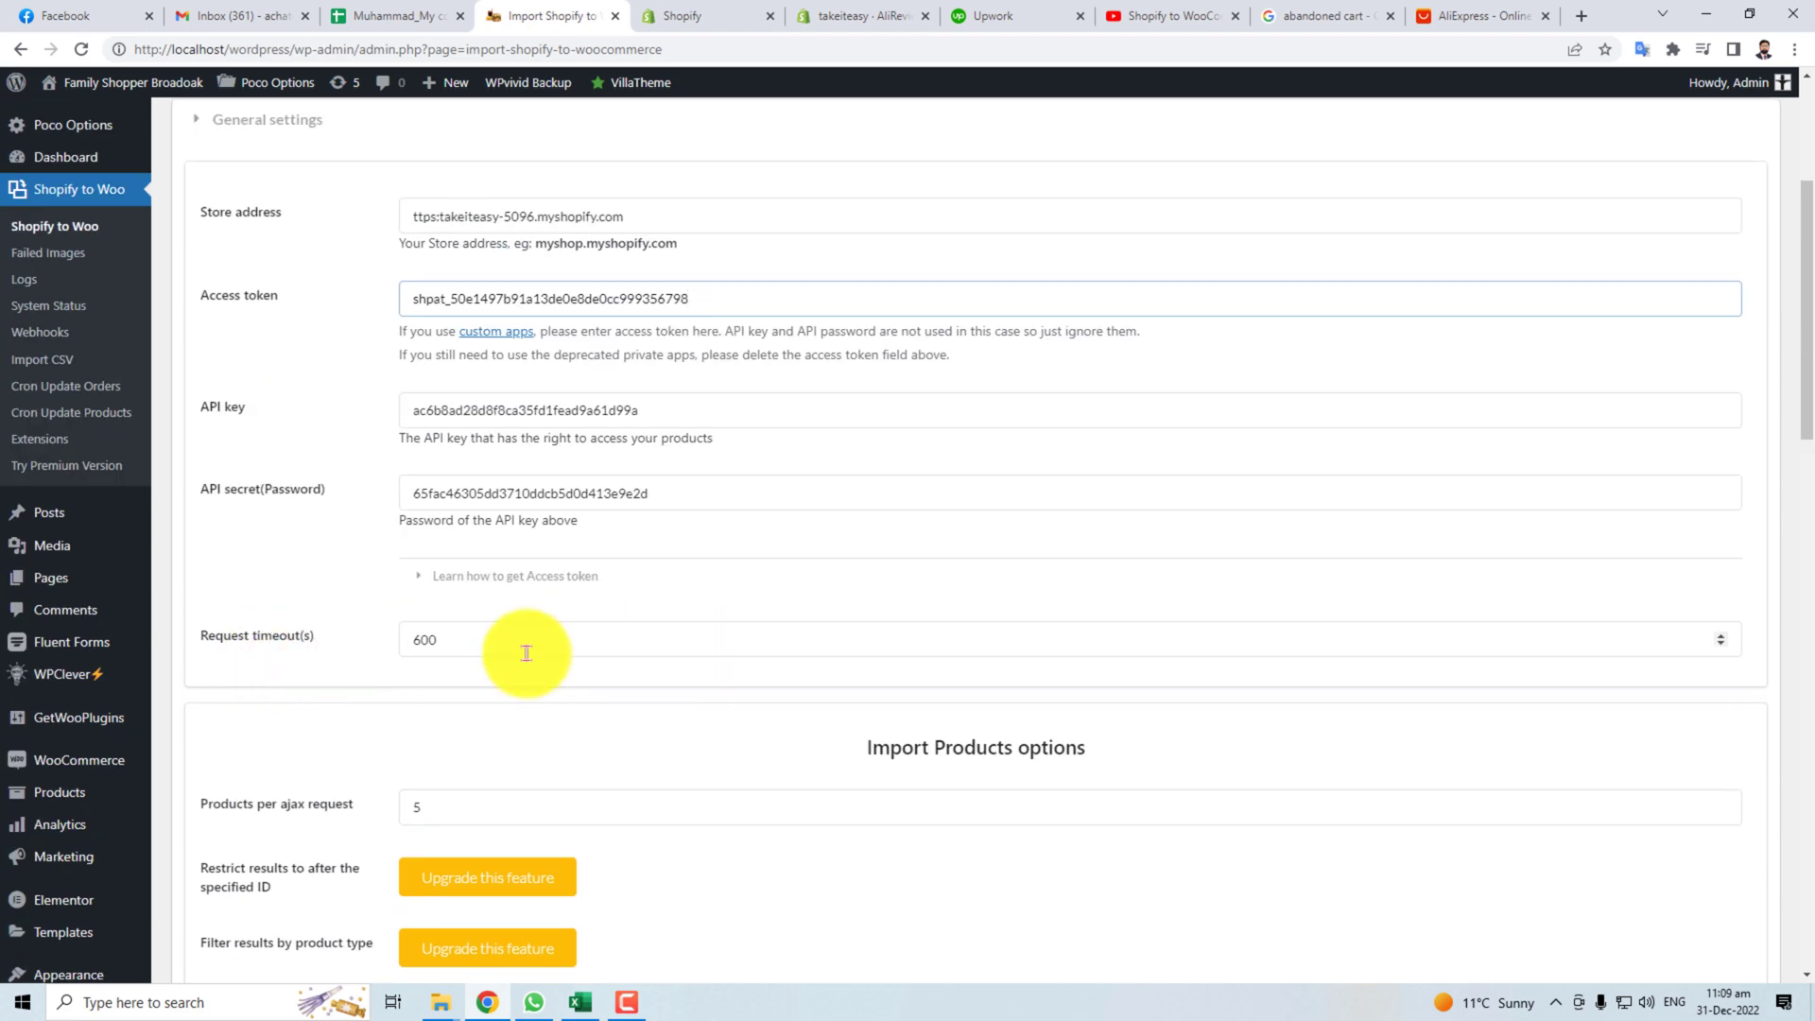
scroll(637, 858, down, 4)
scroll(673, 783, down, 8)
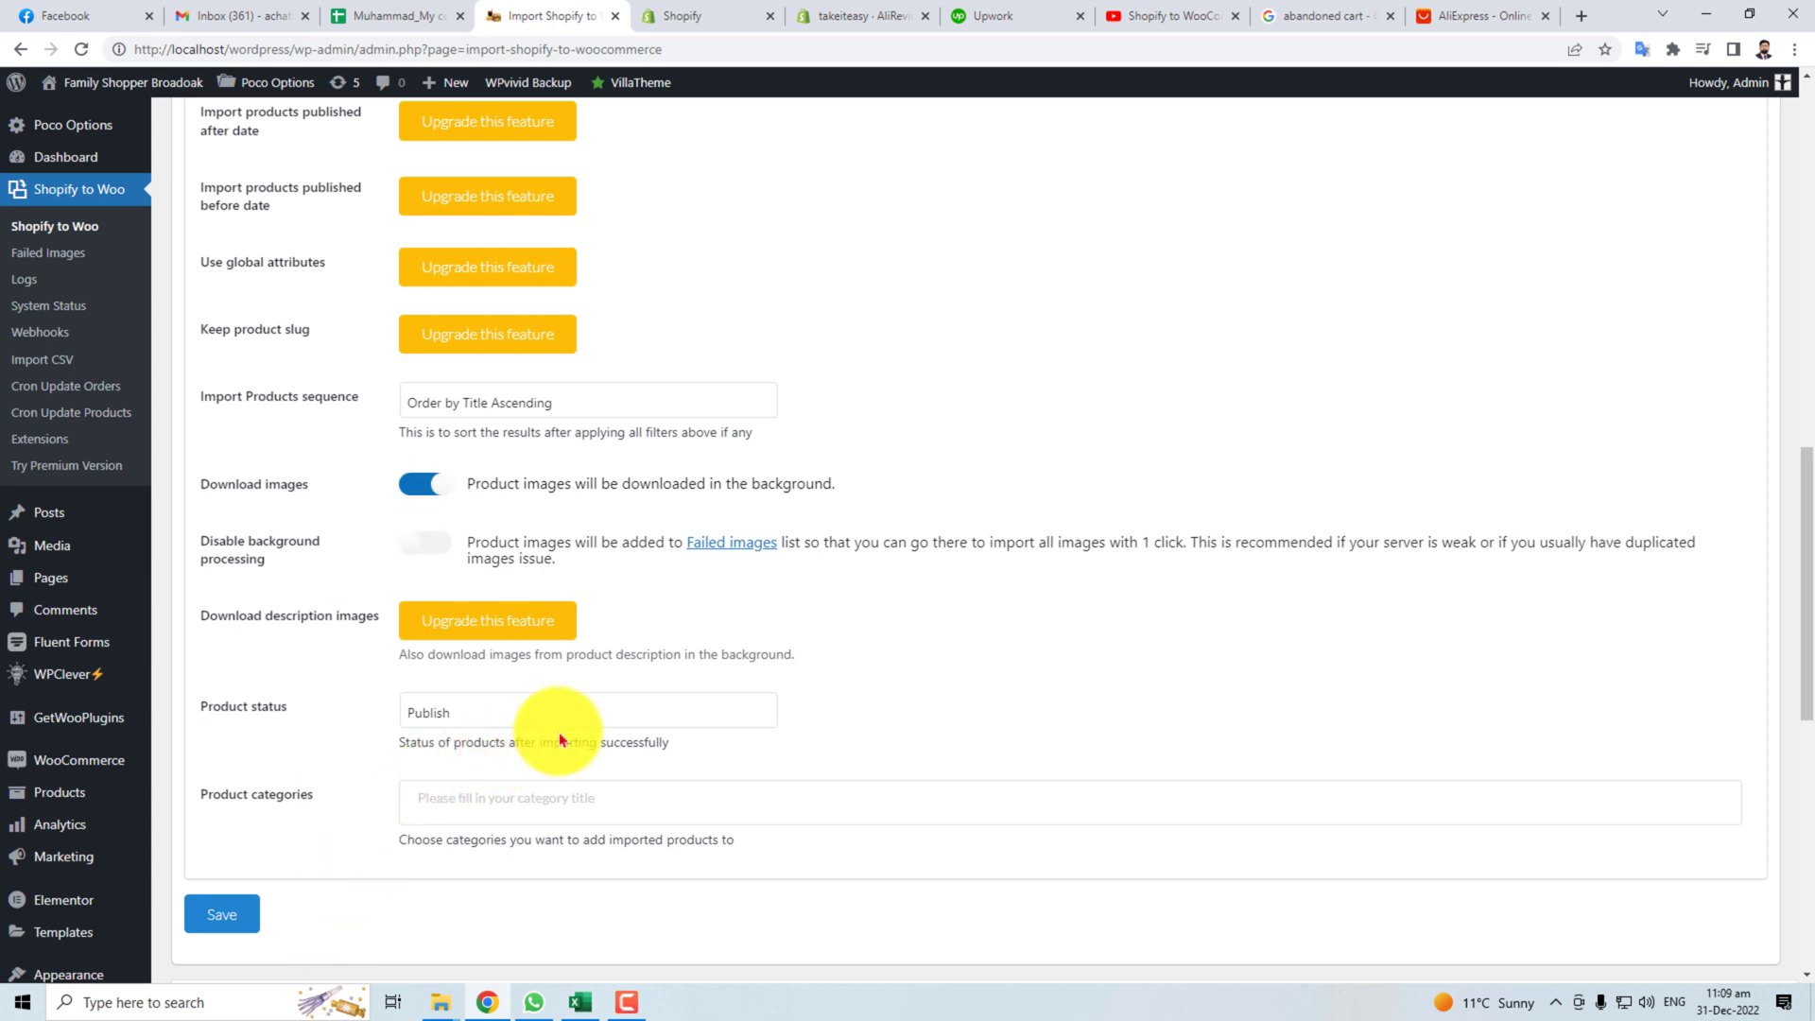
click(580, 709)
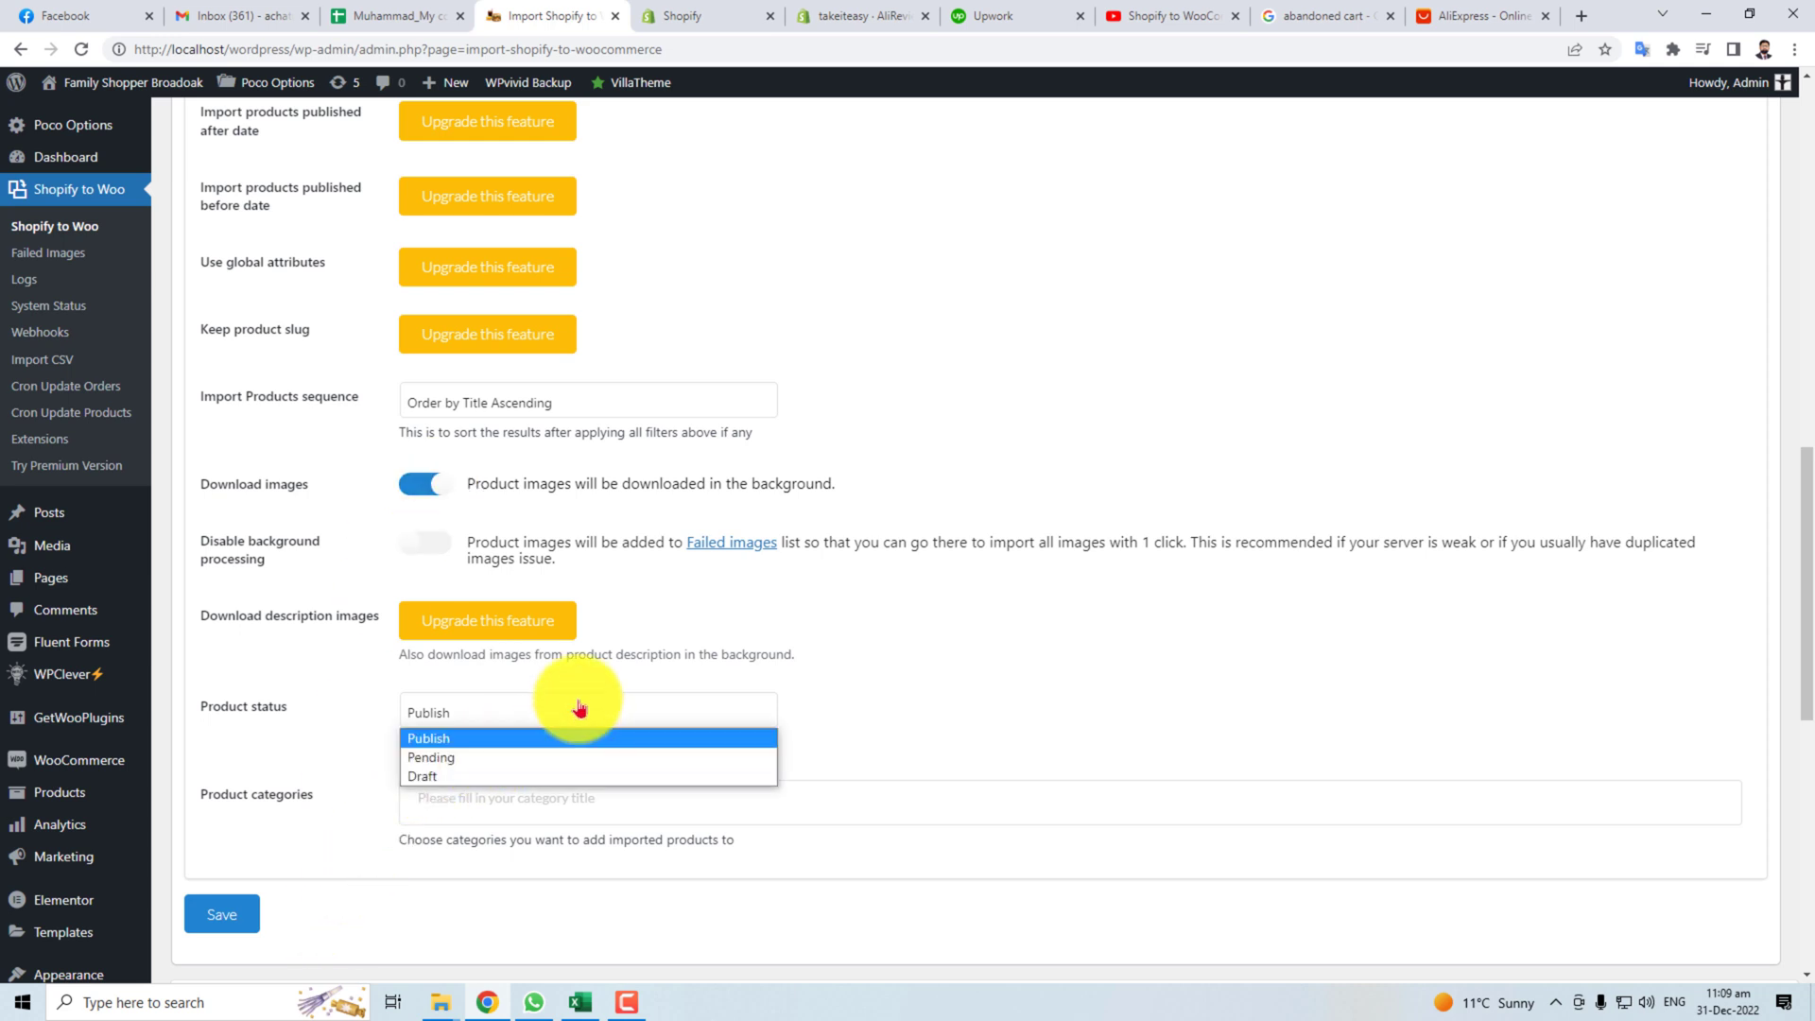
click(482, 739)
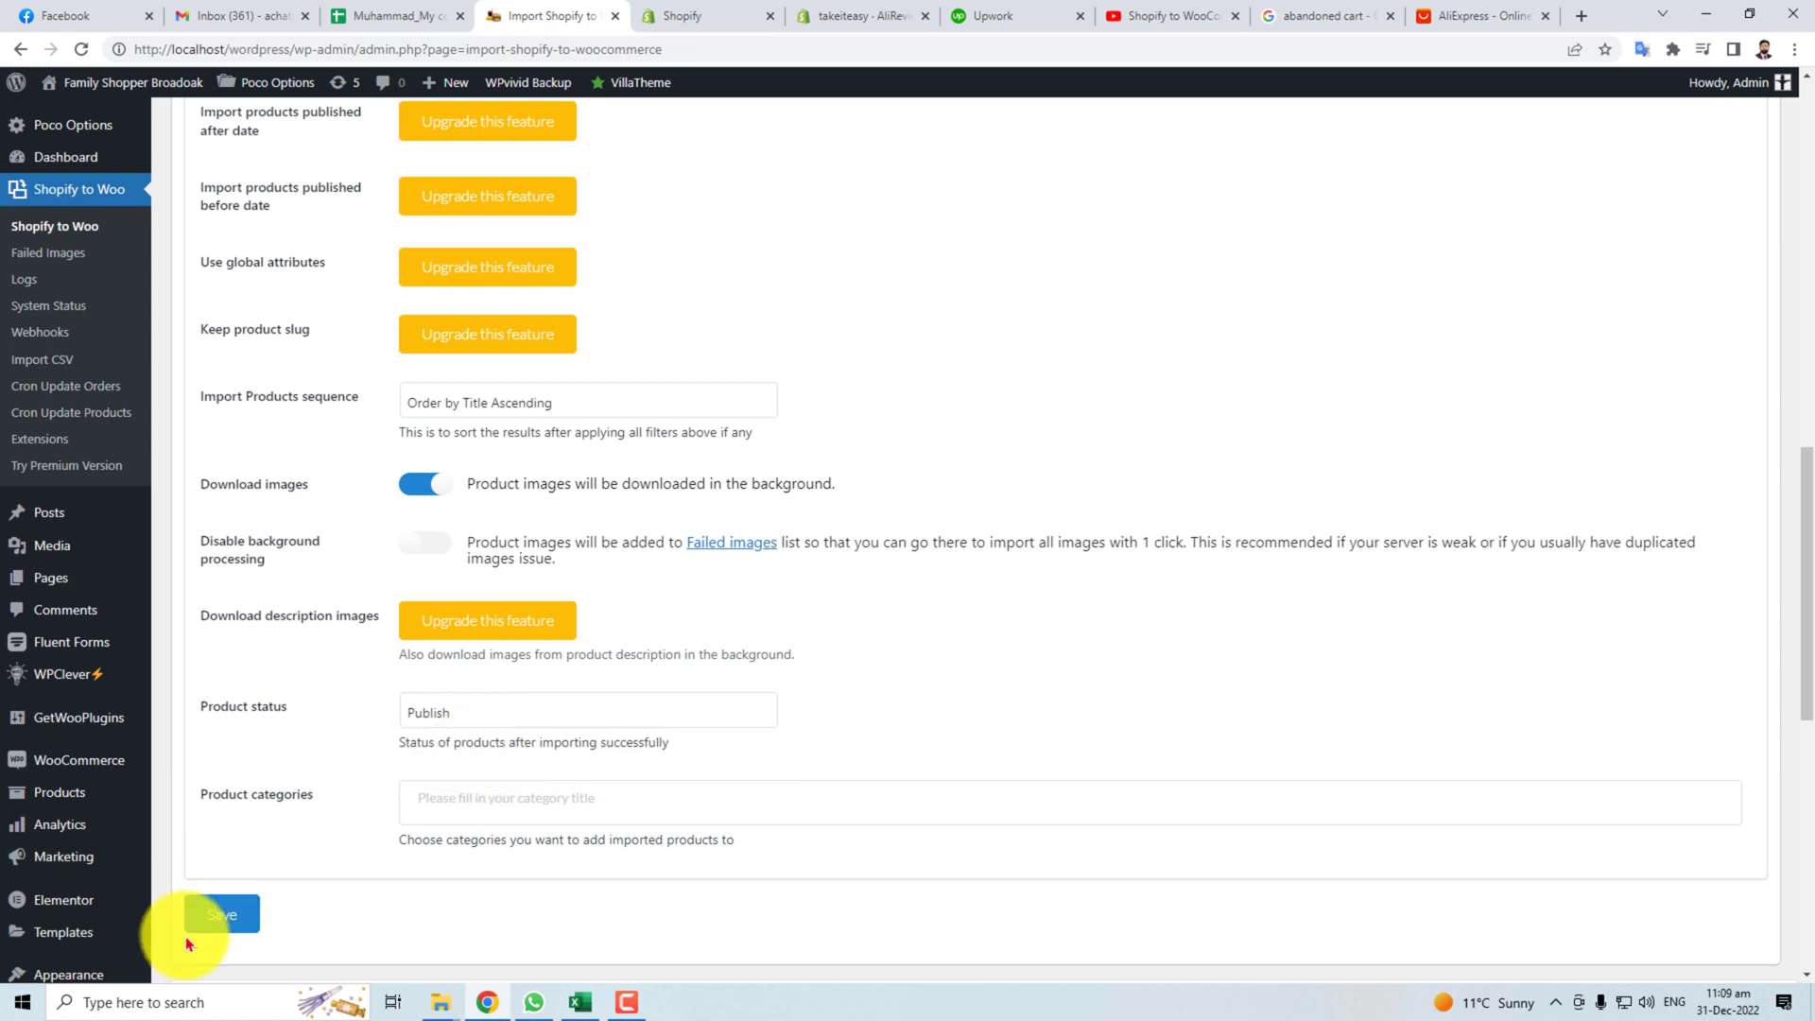
click(223, 914)
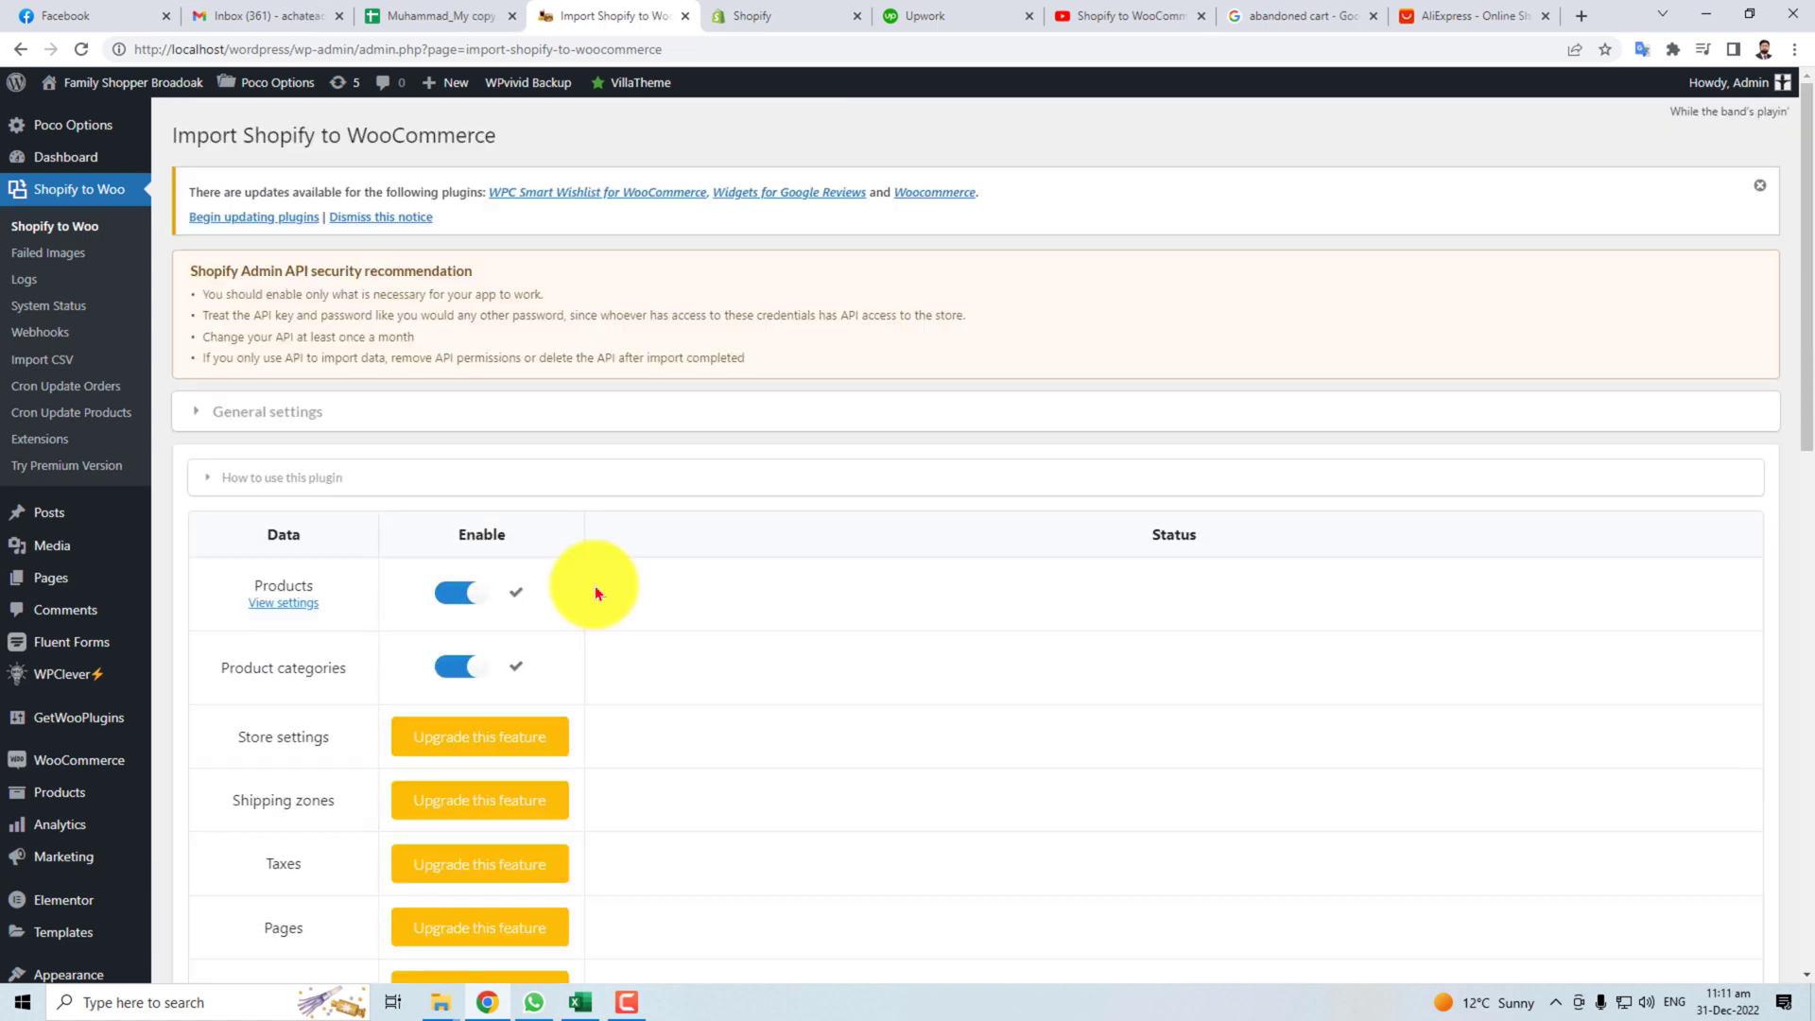
Run the S2W import so Products finish 4/4 and Product categories reach 100%.
scroll(594, 586, down, 5)
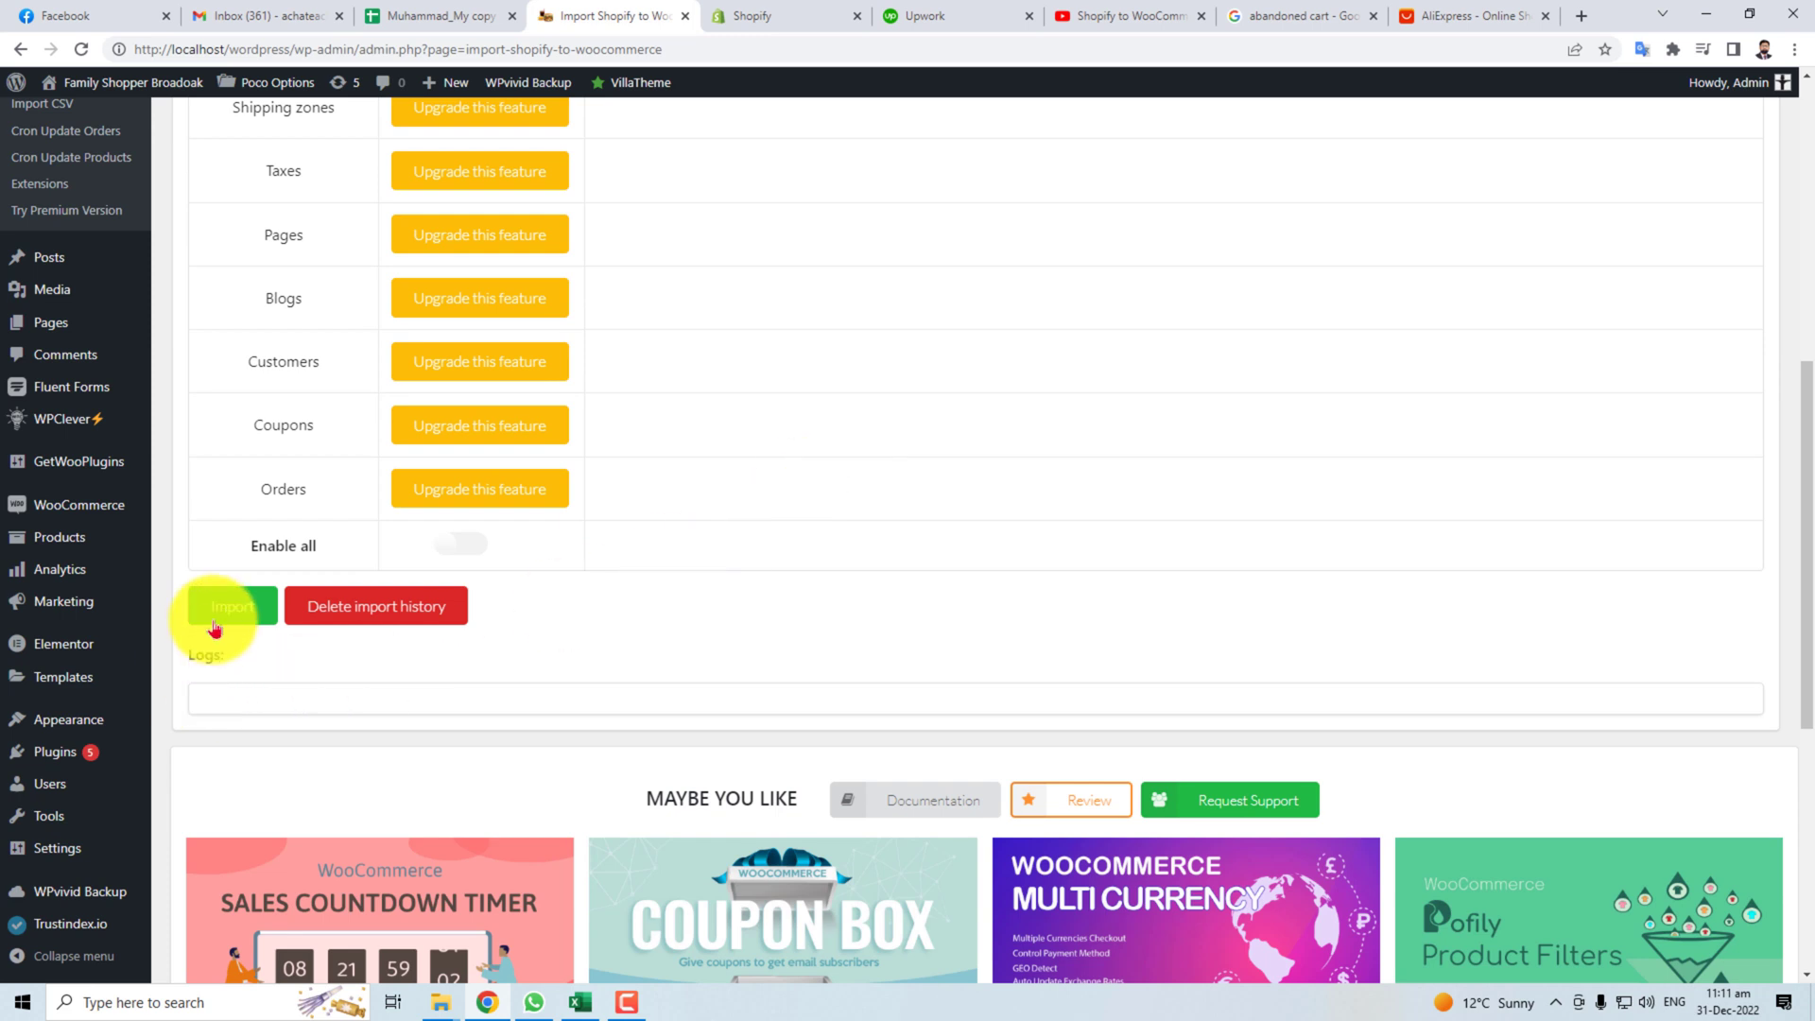
click(242, 617)
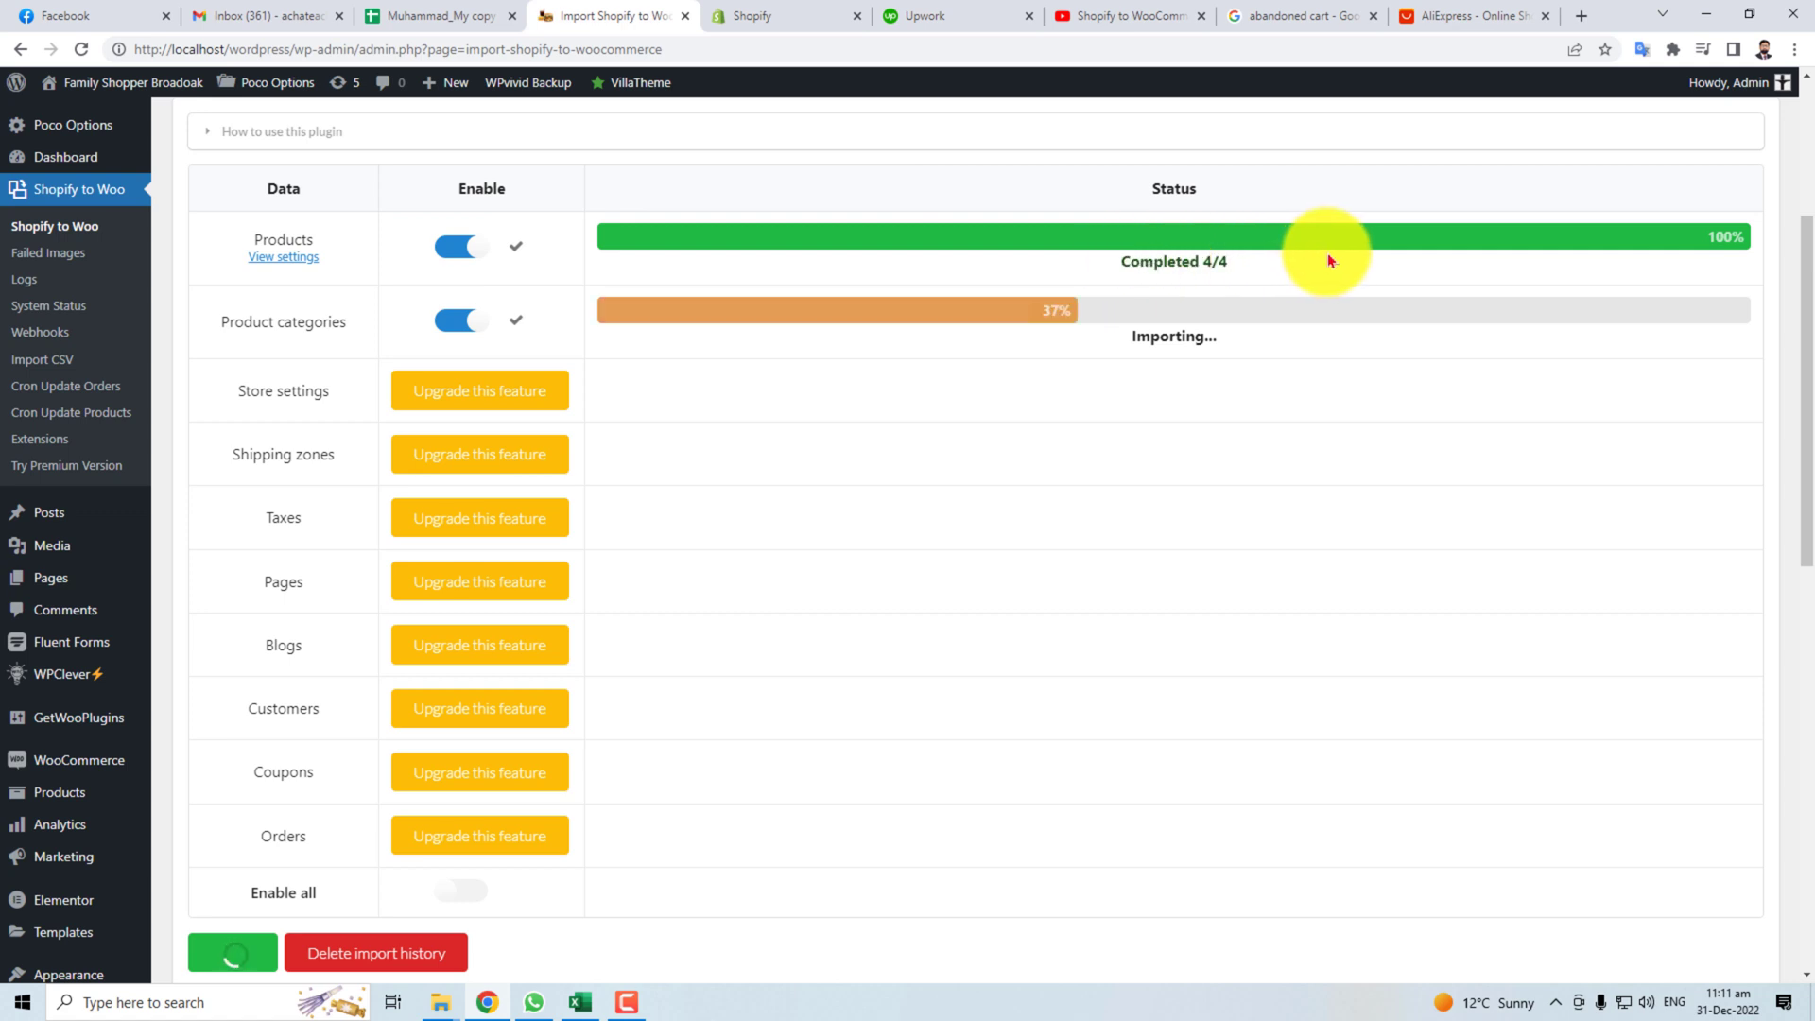
click(1070, 155)
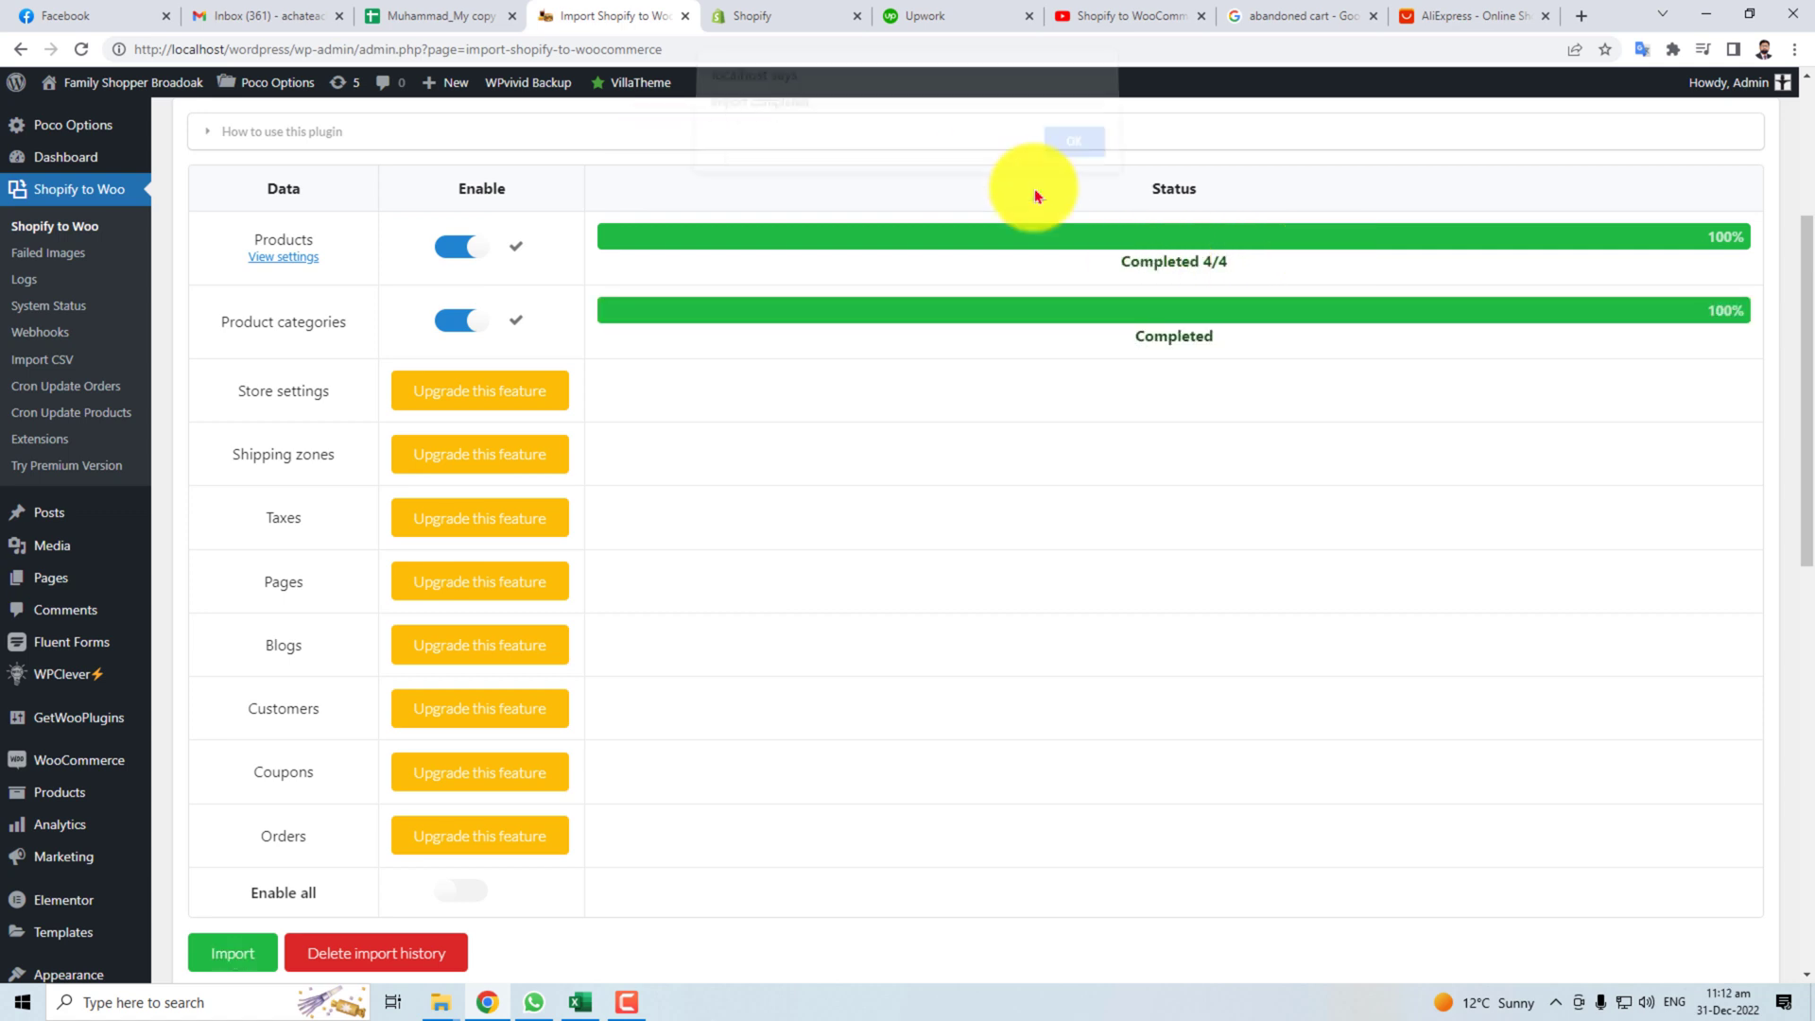